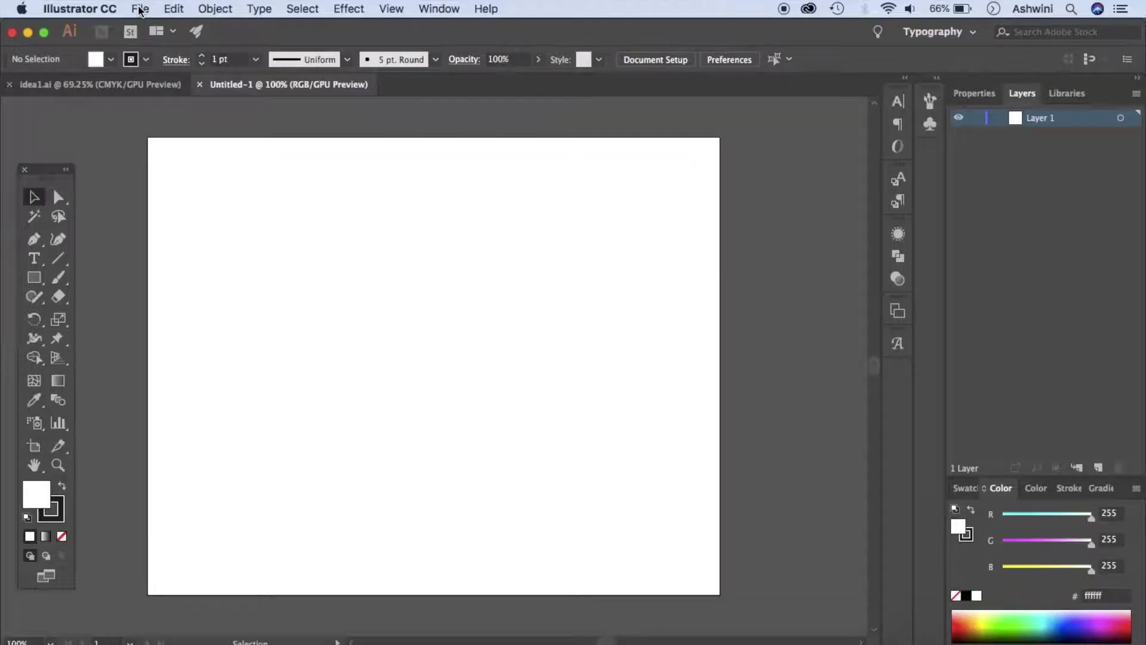
Step: Start a new document 8 in wide and 10 in tall, keeping inches as the unit
left_click(140, 8)
left_click(155, 28)
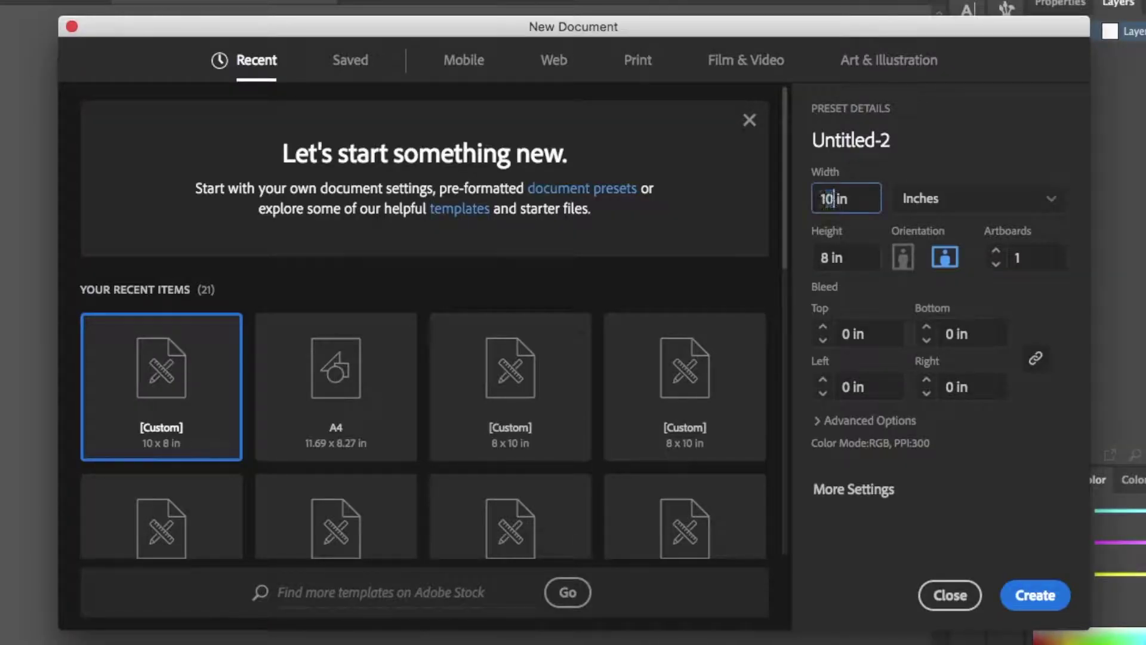
triple_click(826, 199)
type("8")
double_click(819, 256)
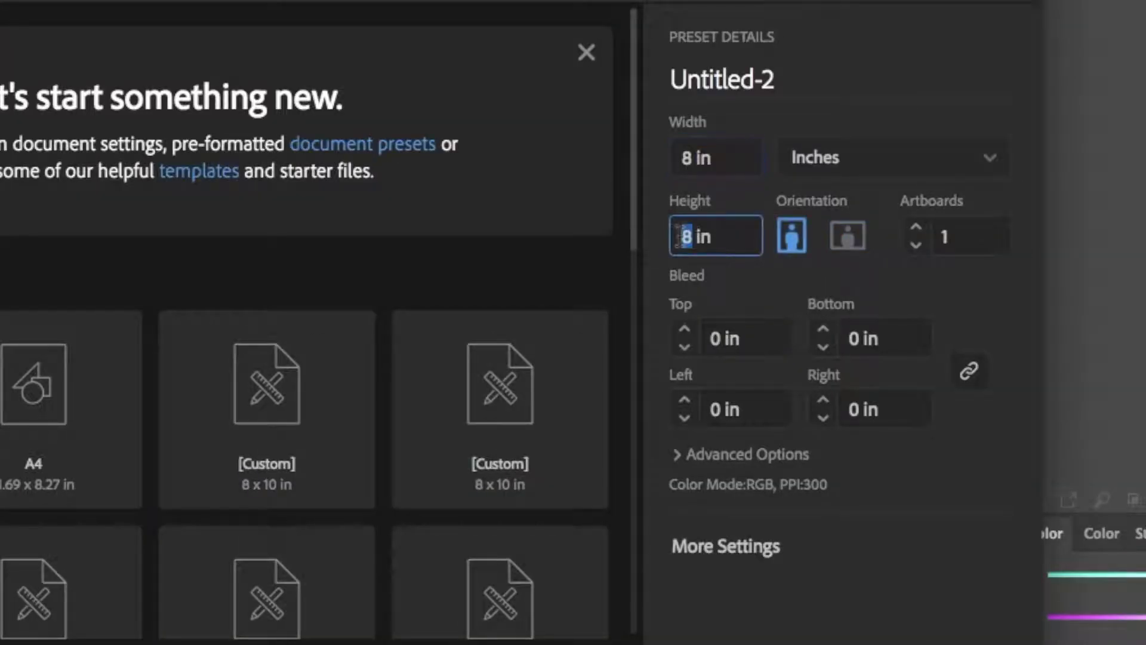
type("10")
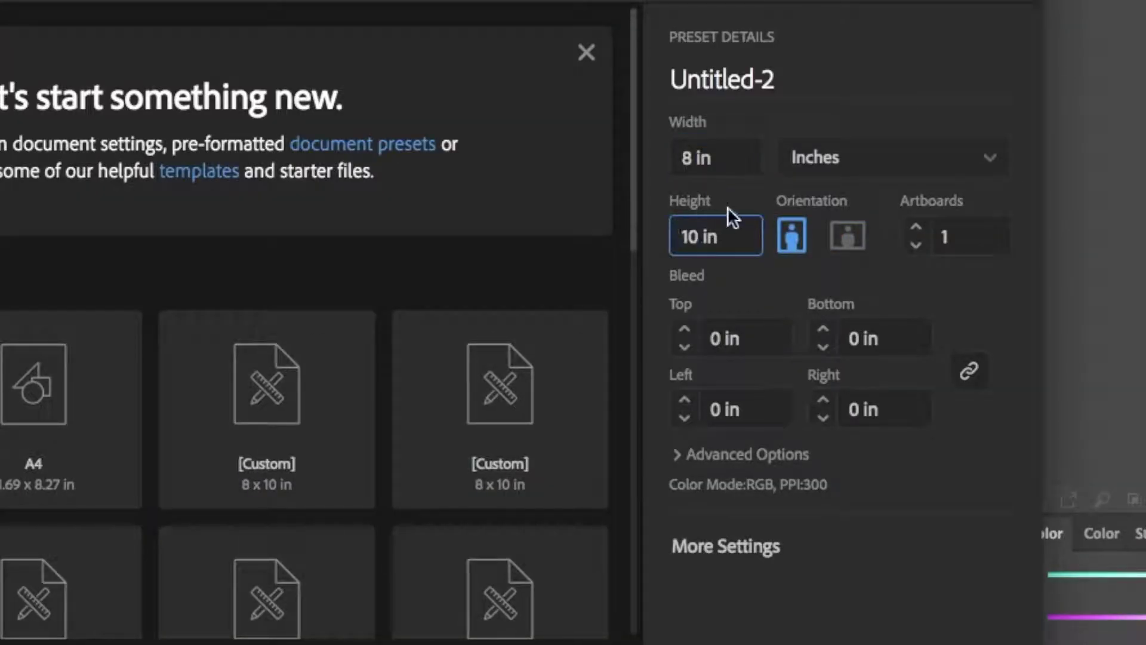
left_click(915, 170)
left_click(873, 290)
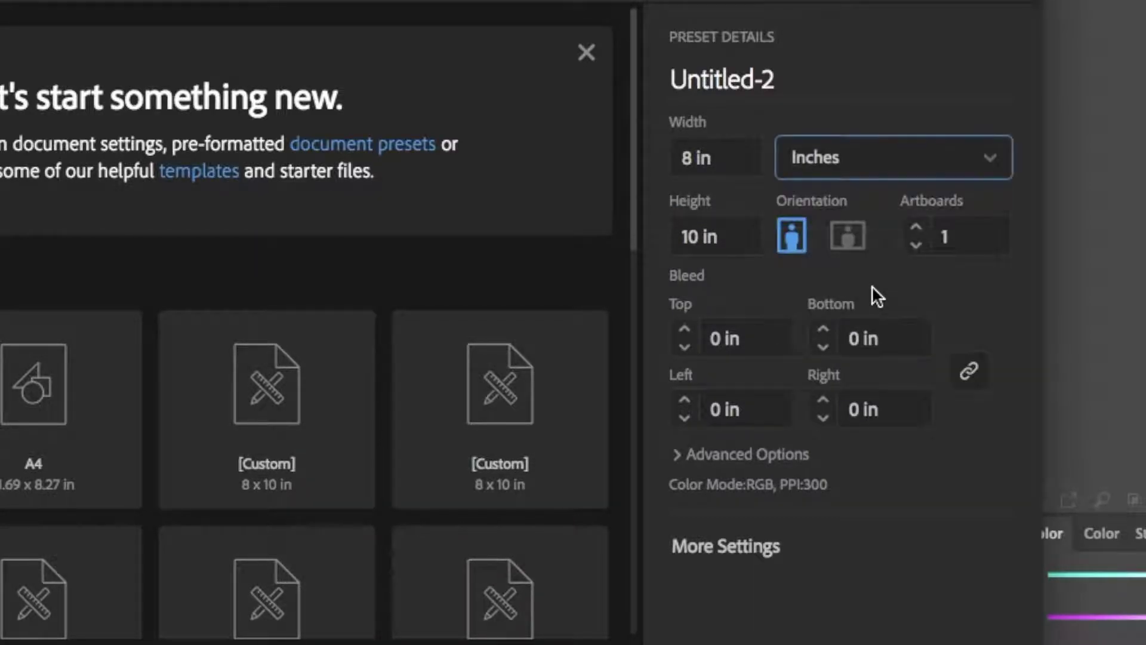
left_click(954, 238)
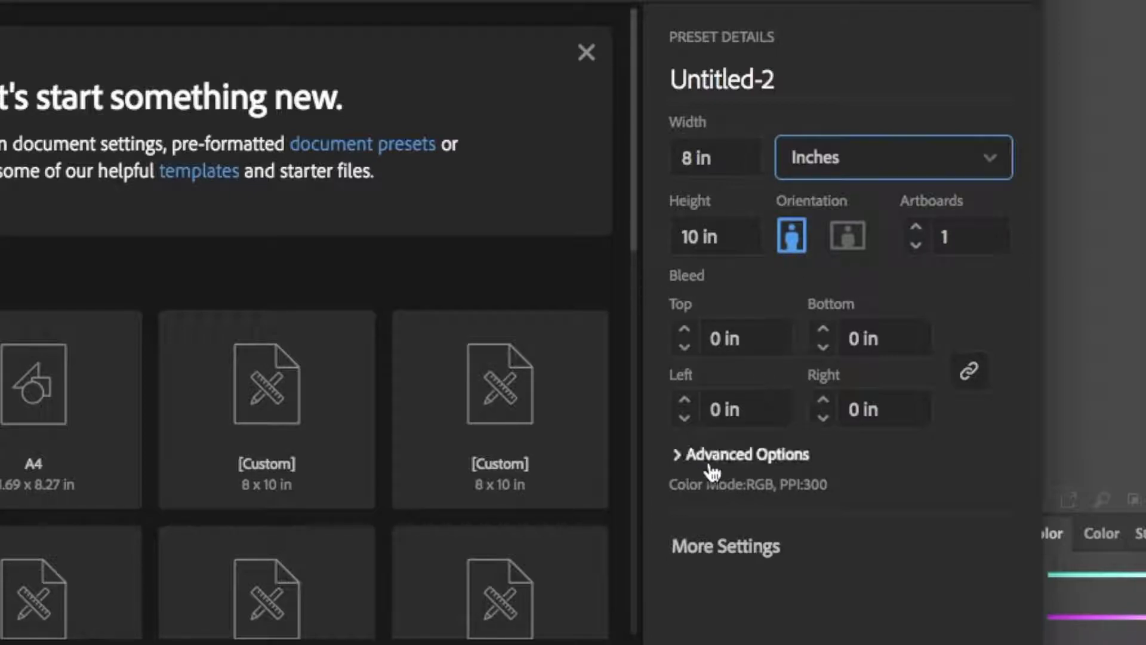
Step: Set the colour mode to CMYK Color under Advanced Options and create the document
left_click(730, 483)
left_click(683, 453)
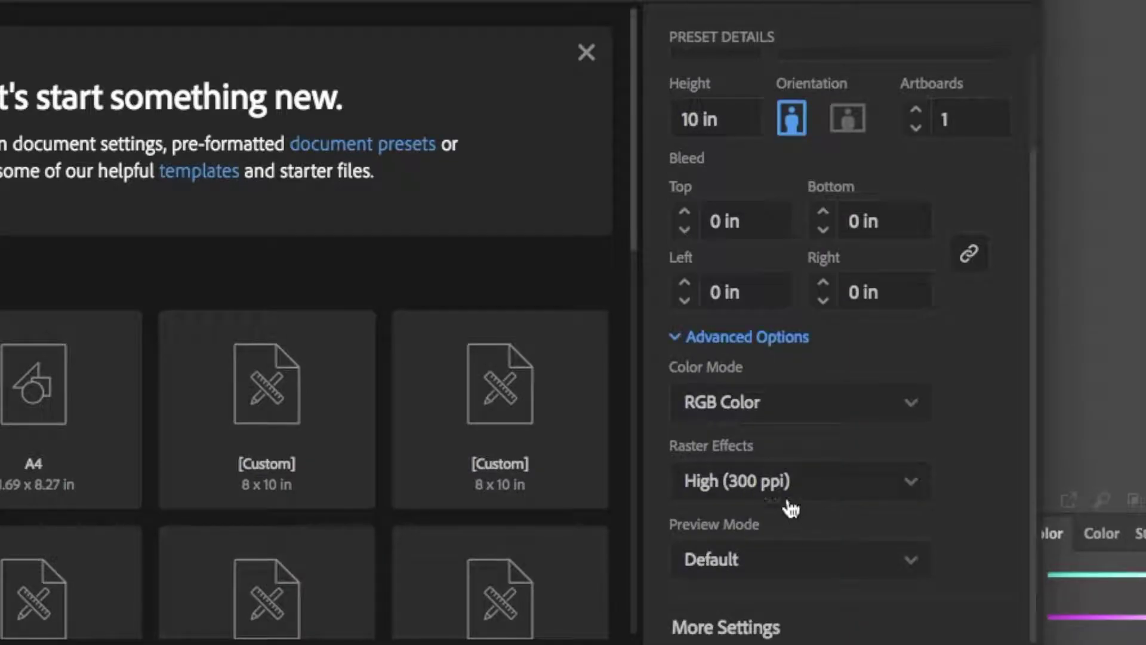
left_click(830, 417)
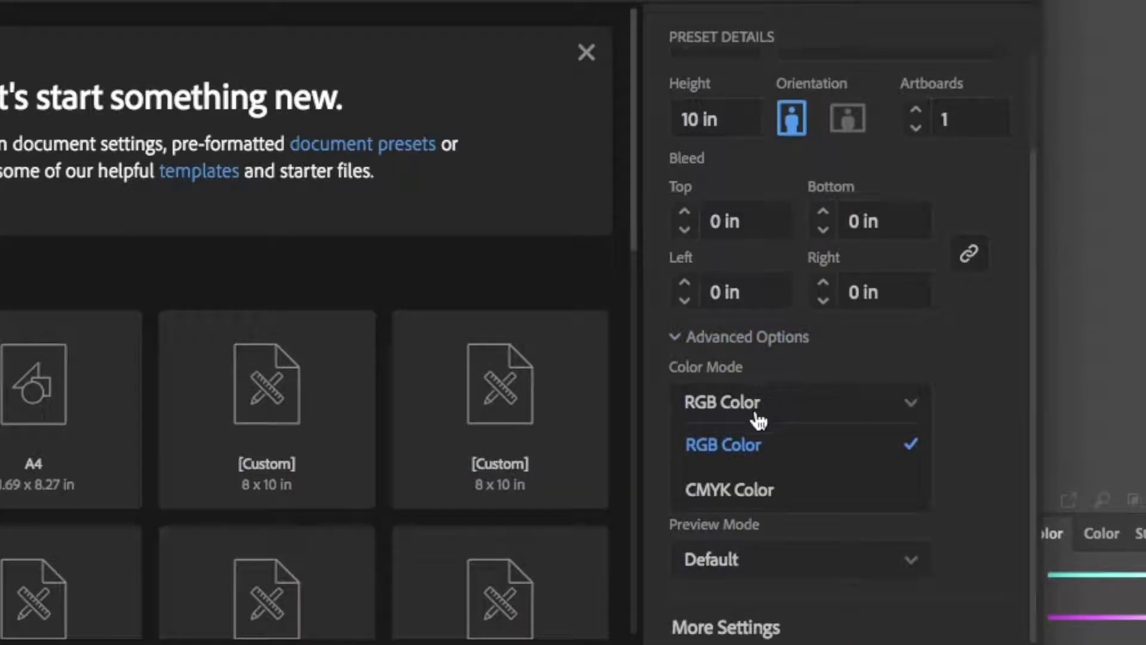
left_click(745, 488)
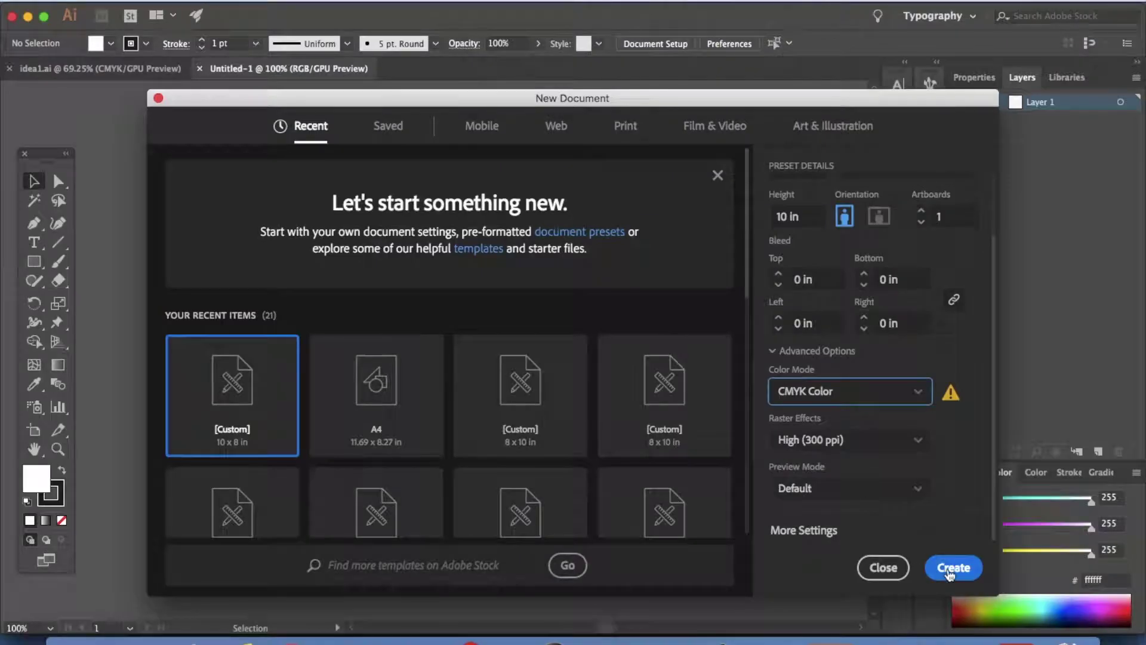
left_click(974, 644)
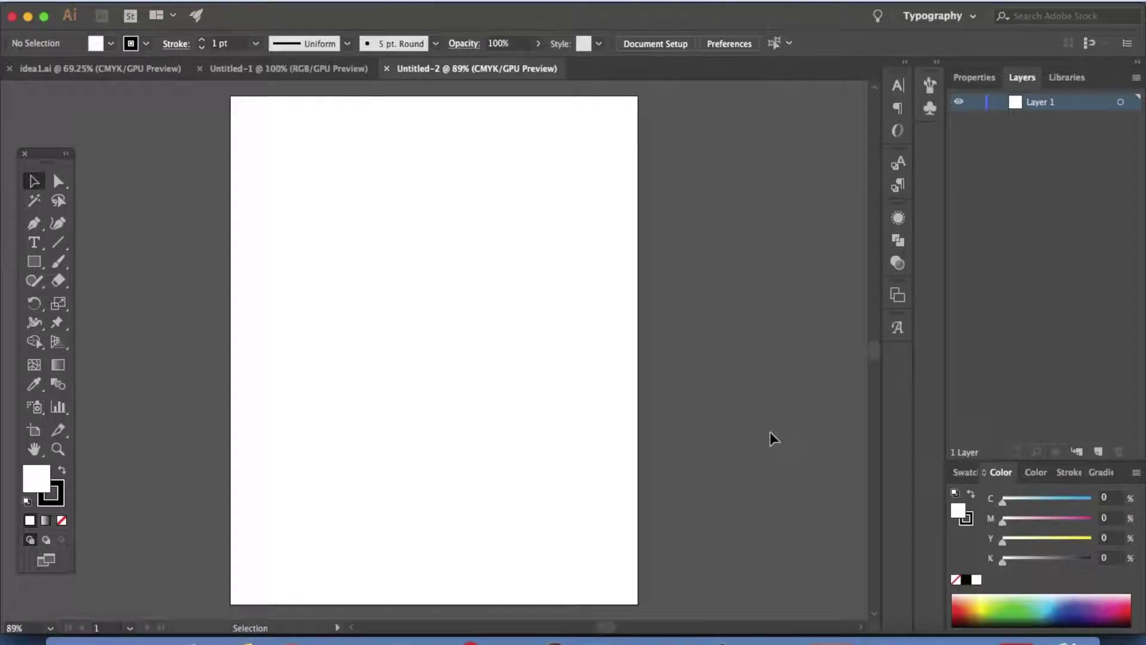
Step: Check the reference poster in Preview, then show the My Library colour themes in Illustrator
left_click(776, 640)
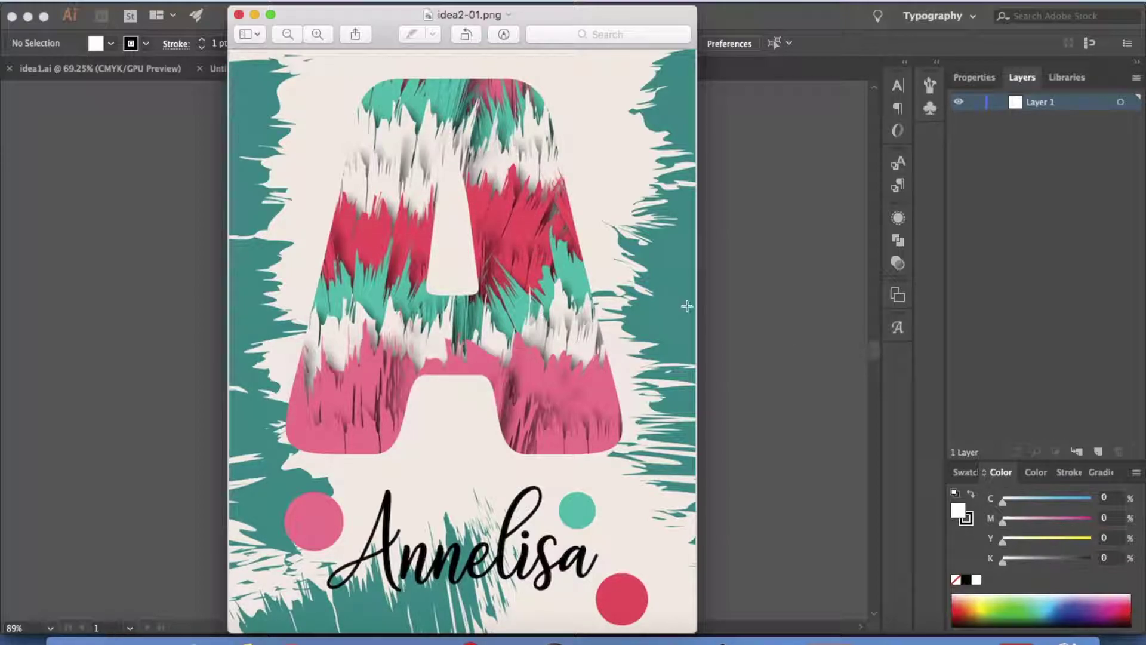
left_click(797, 270)
left_click(1066, 79)
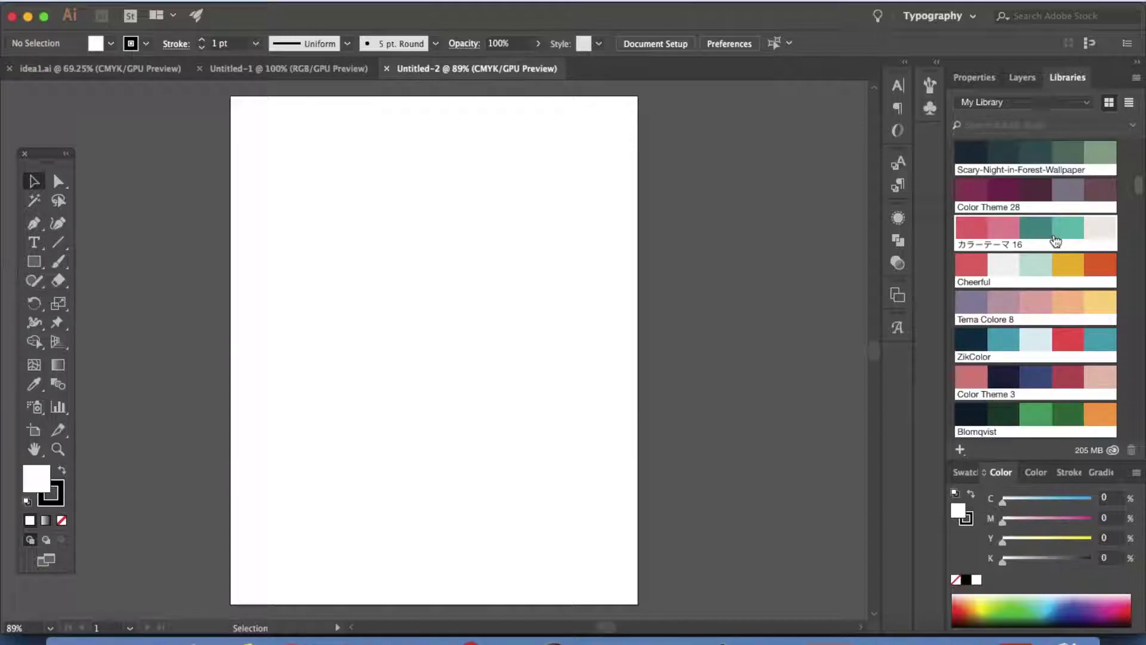
mouse_move(1056, 240)
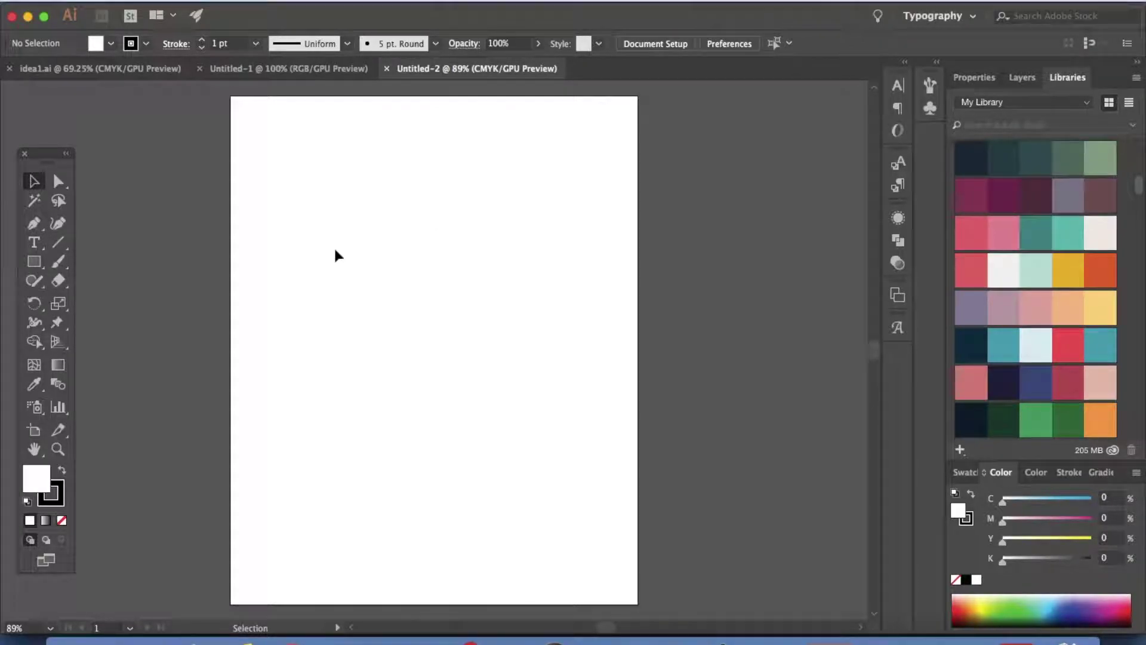
Step: Switch to the Paintbrush tool and set its brush to Charcoal - Feather
left_click(58, 264)
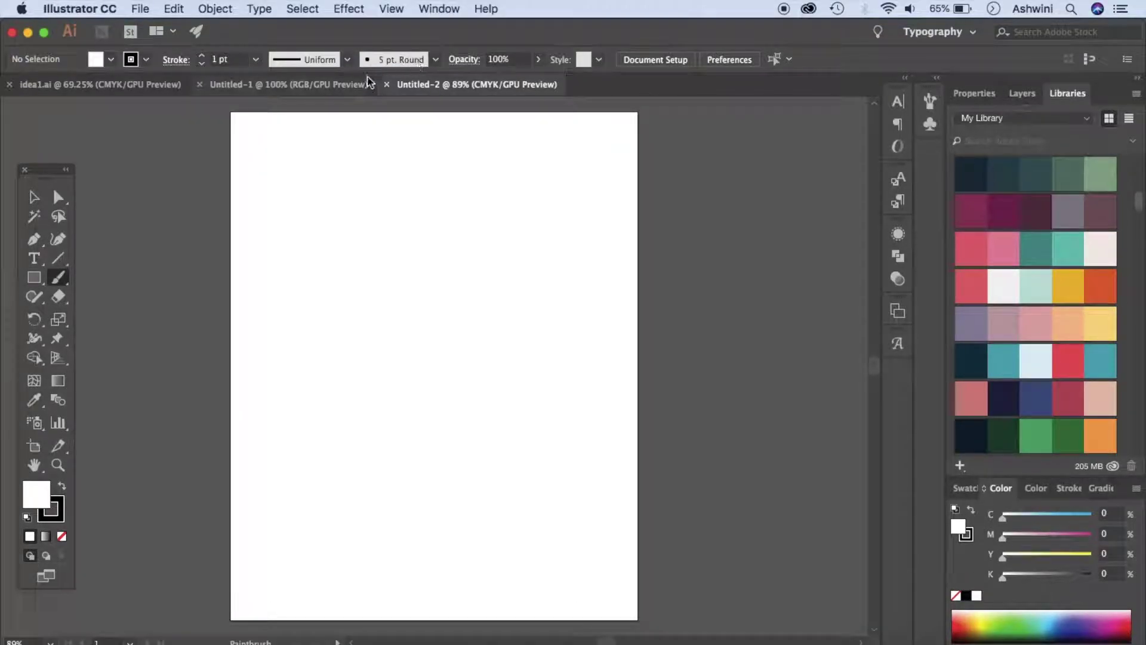
left_click(438, 8)
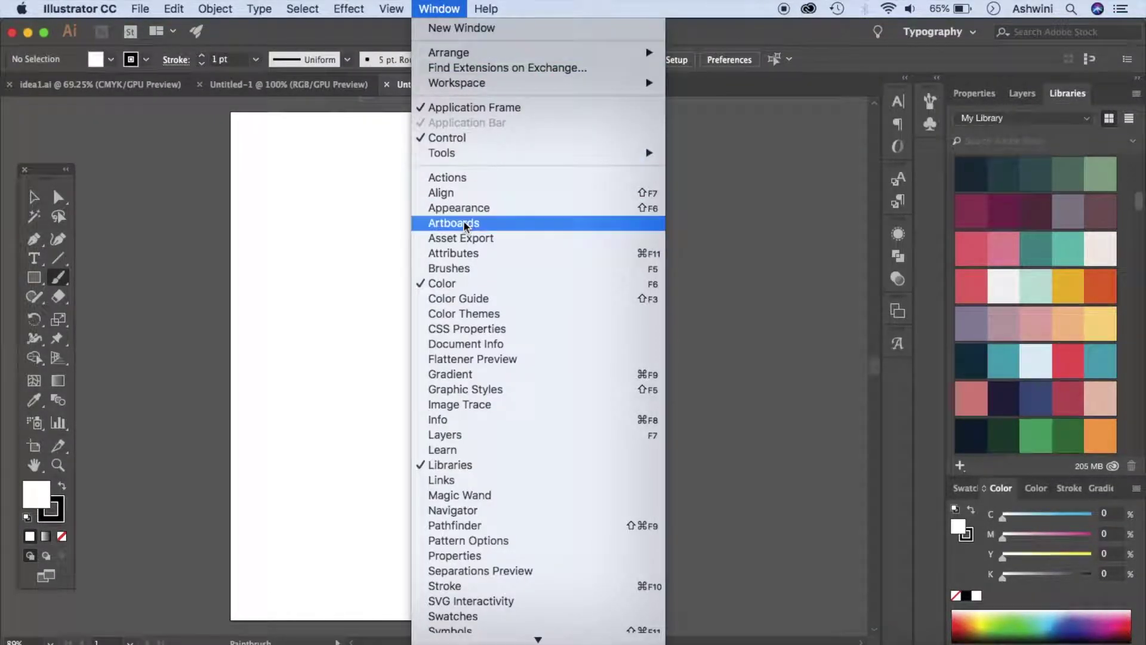
left_click(442, 270)
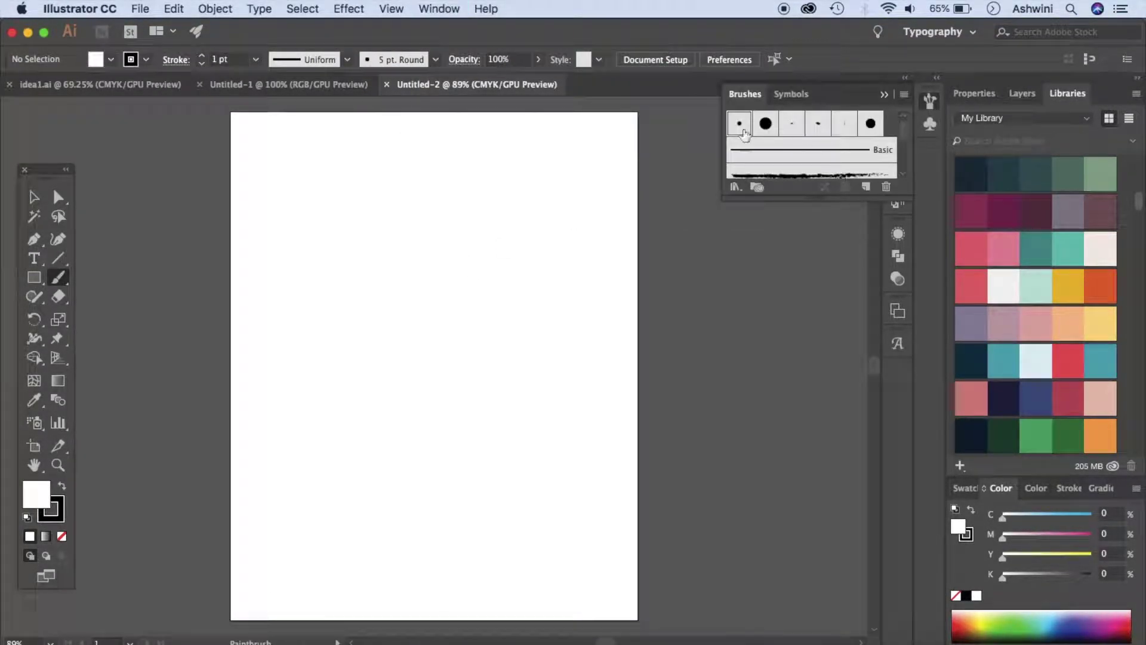
scroll(862, 148, "down", 2)
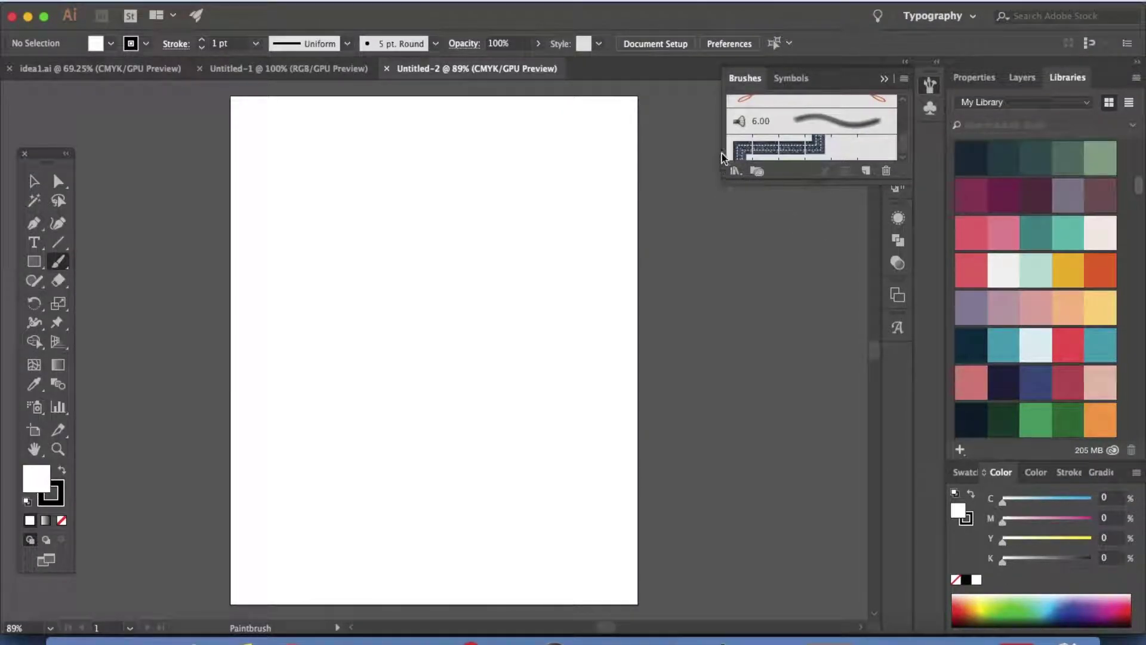
left_click(885, 79)
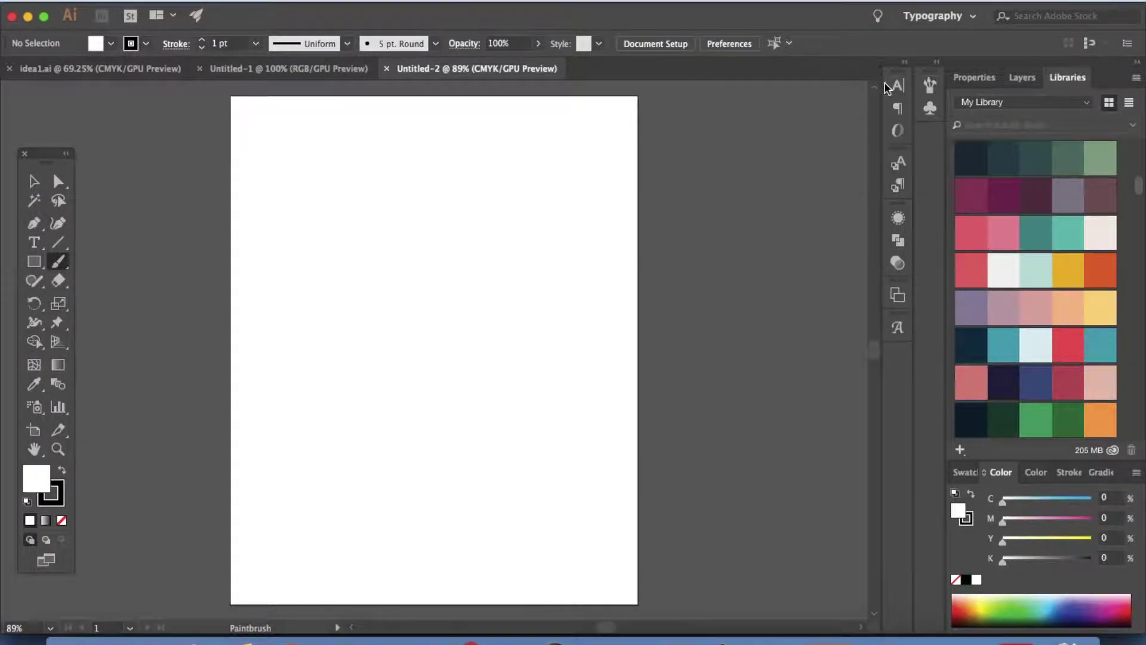
left_click(437, 46)
scroll(398, 128, "down", 3)
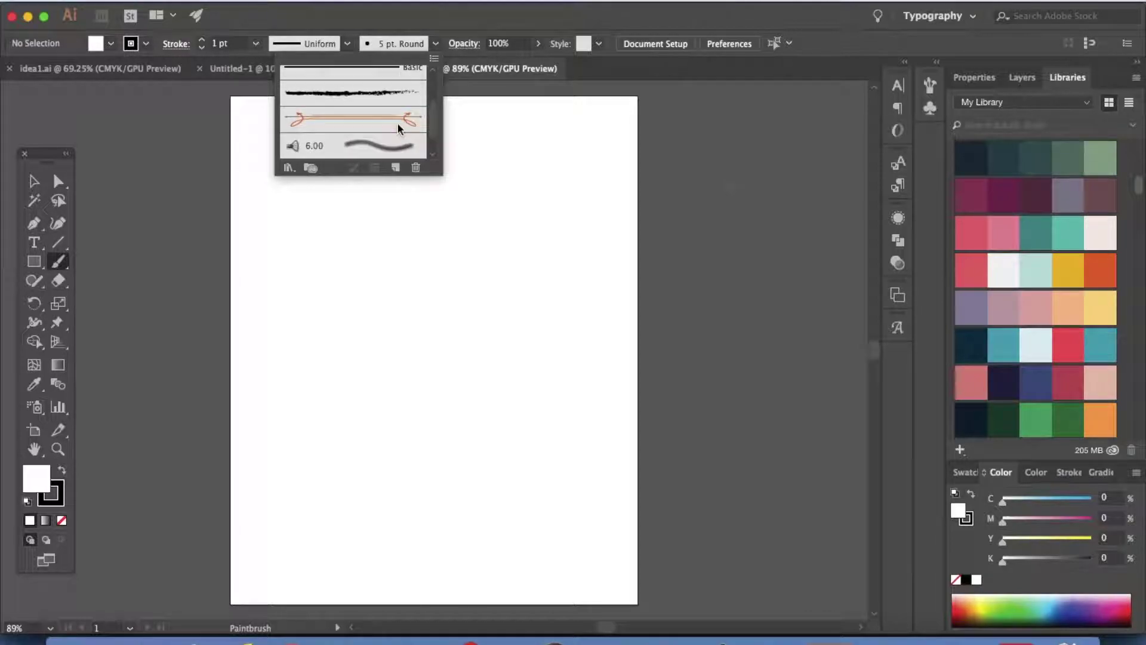
scroll(398, 125, "down", 2)
scroll(397, 123, "up", 3)
left_click(378, 98)
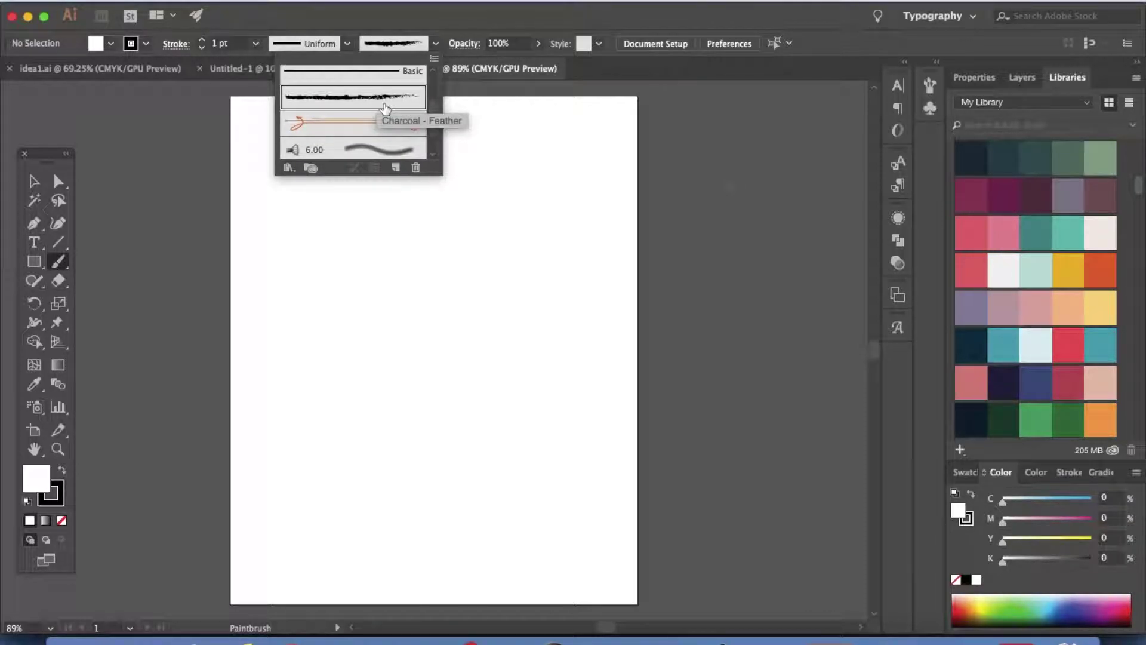
Step: Try charcoal test strokes at 40 pt and 18 pt, undoing each, leaving the weight at 18 pt
left_click_drag(566, 230, 565, 230)
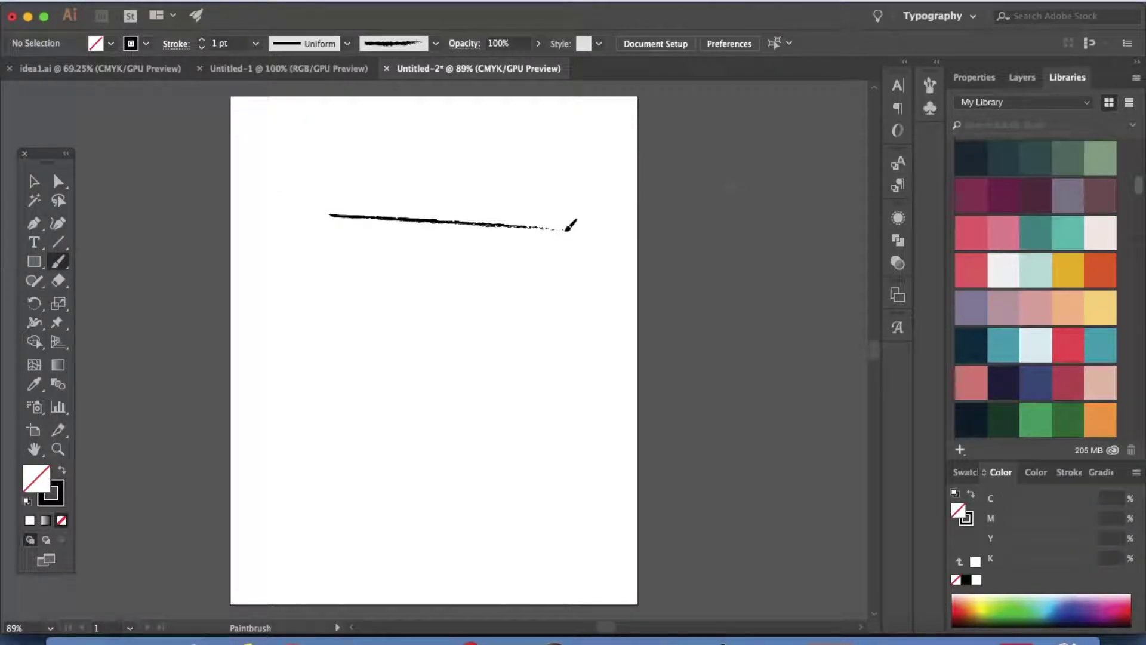
key("super+z")
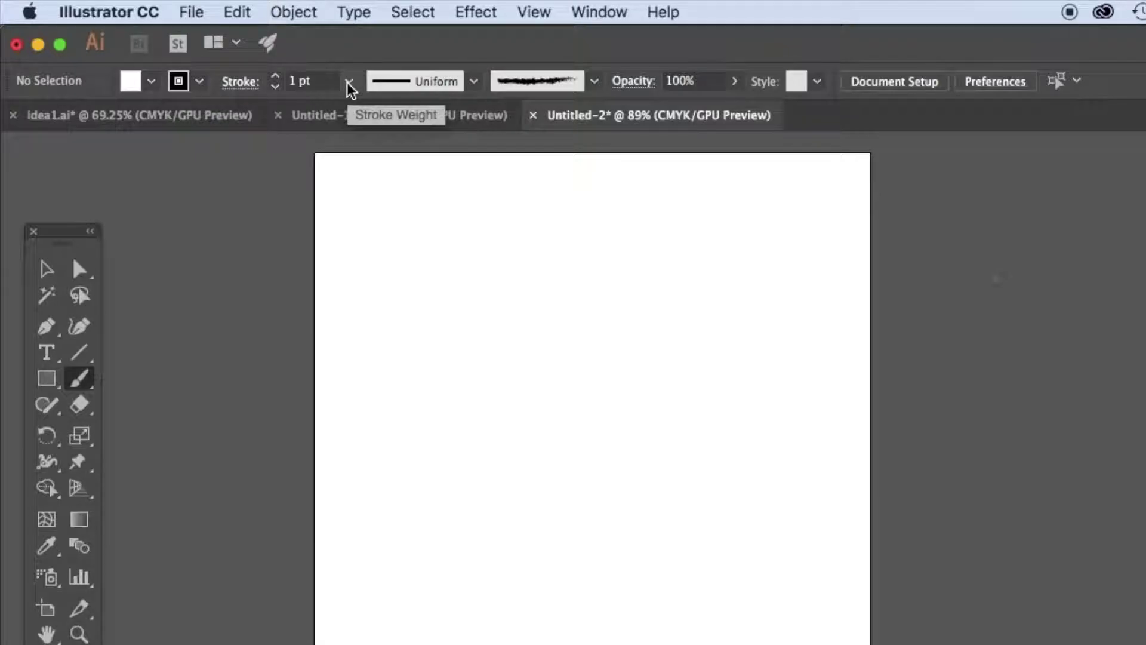
left_click(348, 83)
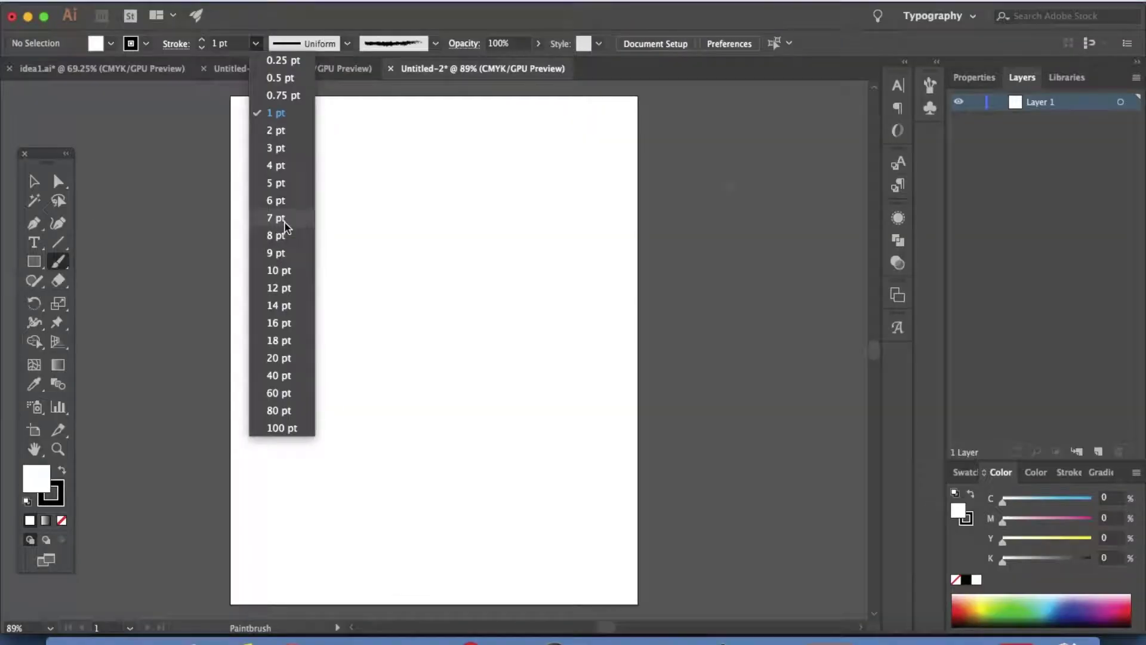
left_click(292, 375)
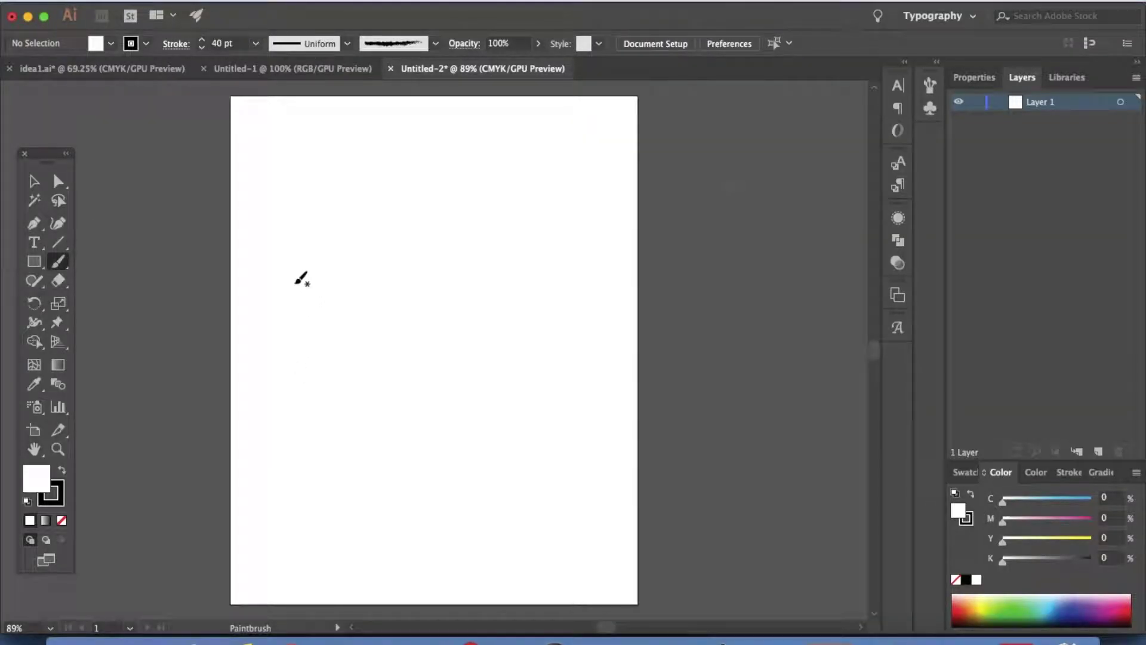
left_click_drag(297, 282, 508, 281)
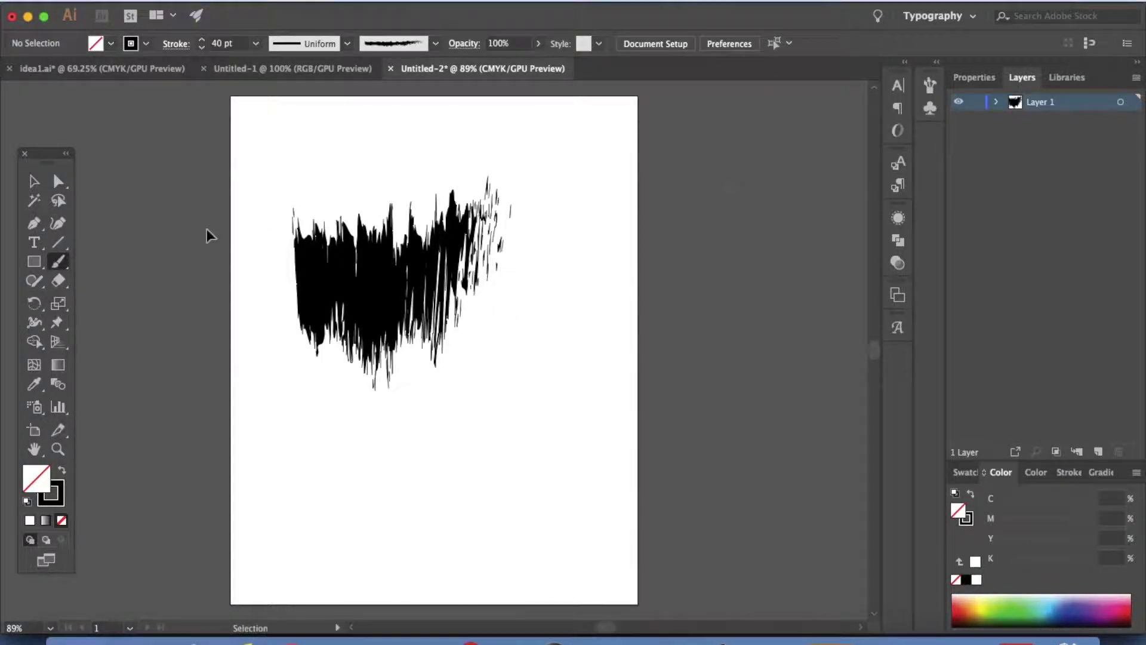
key("ctrl+z")
left_click(256, 43)
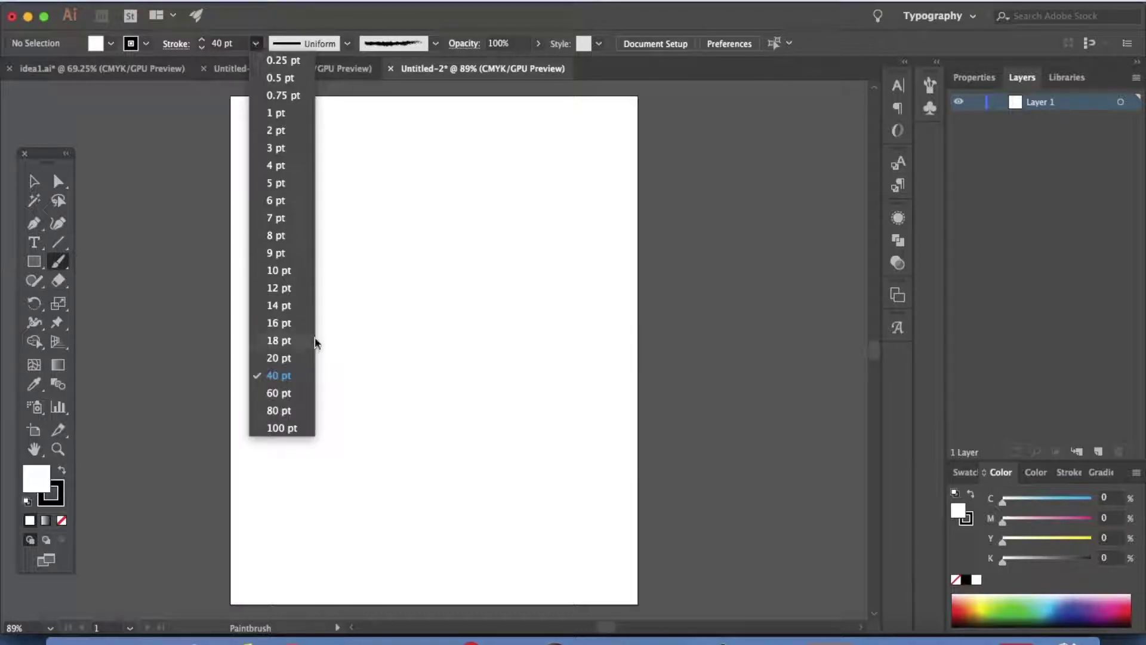
left_click(290, 341)
left_click_drag(284, 332, 557, 374)
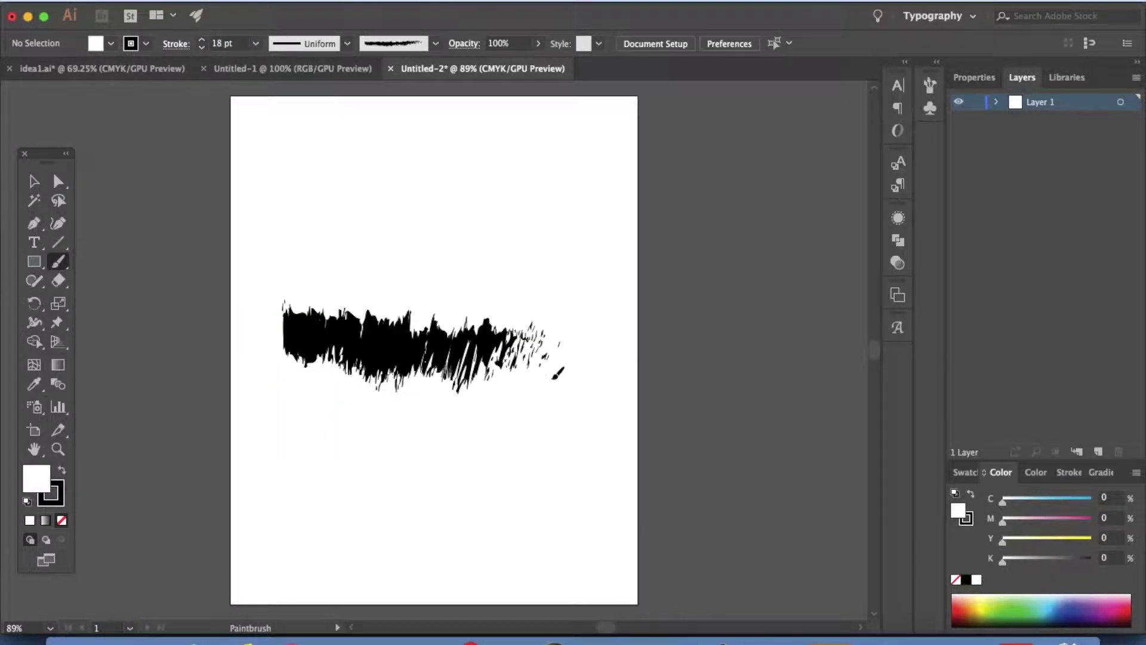
key("ctrl+z")
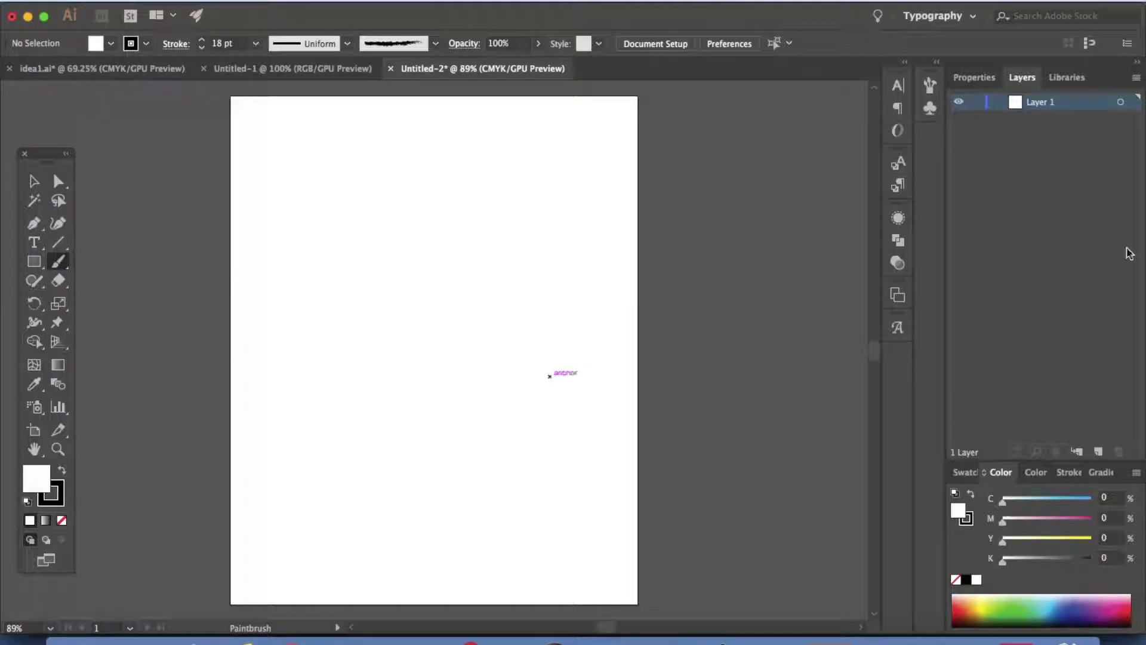
Step: Add the カラーテーマ 16 colour theme from the Libraries panel to the swatches
left_click(1067, 77)
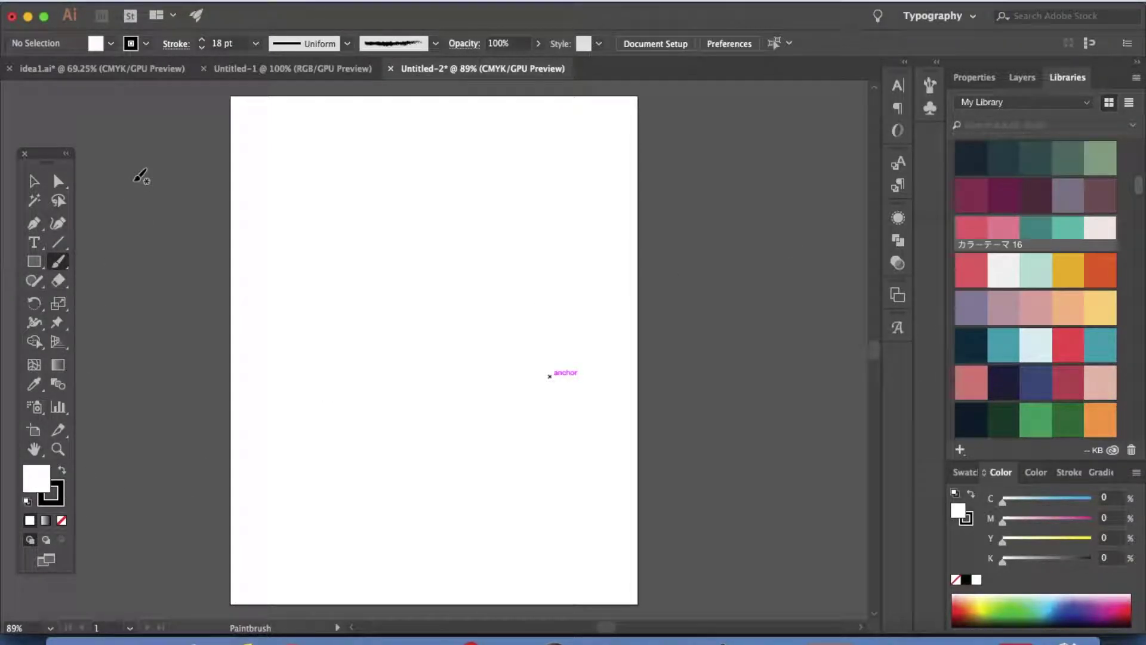
left_click(148, 47)
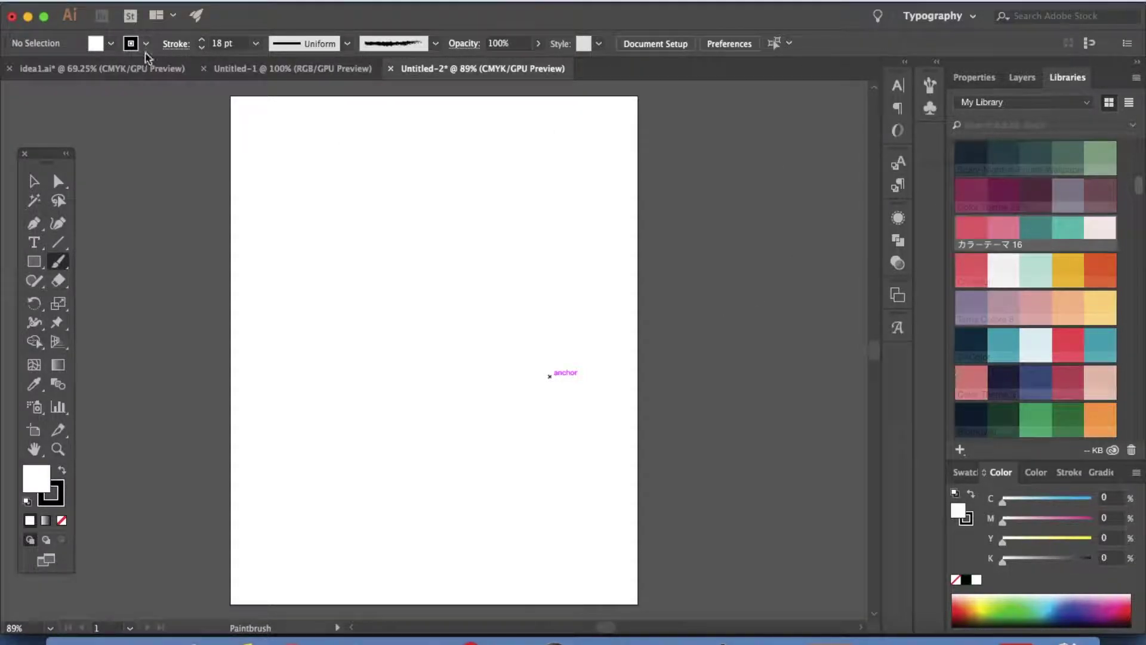
left_click(963, 474)
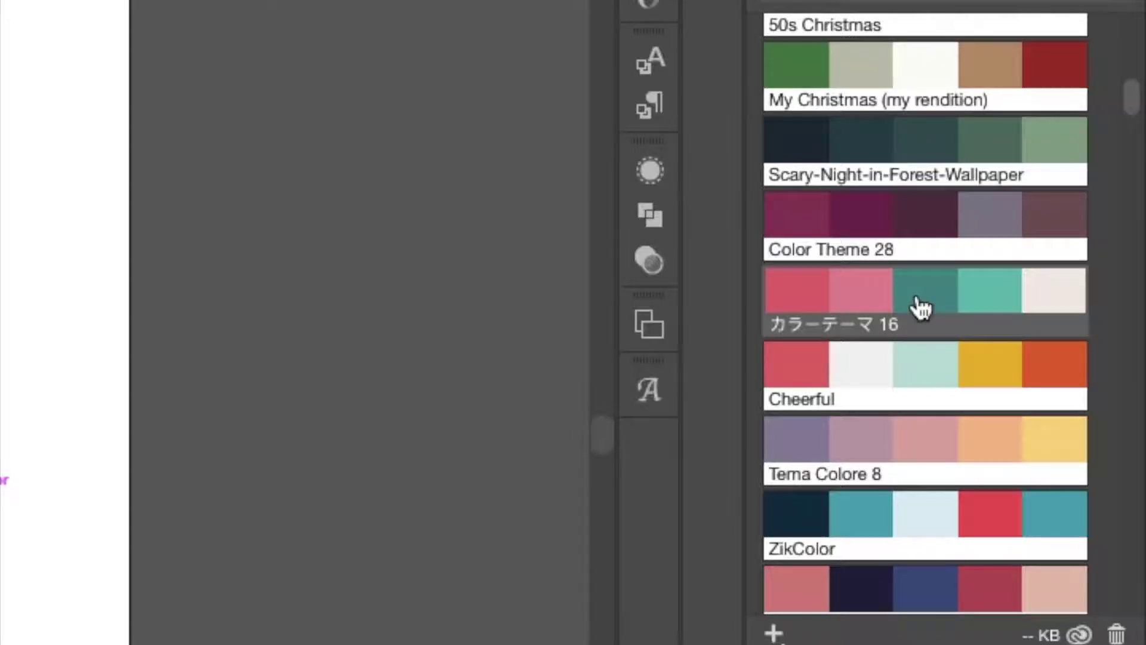
right_click(1028, 235)
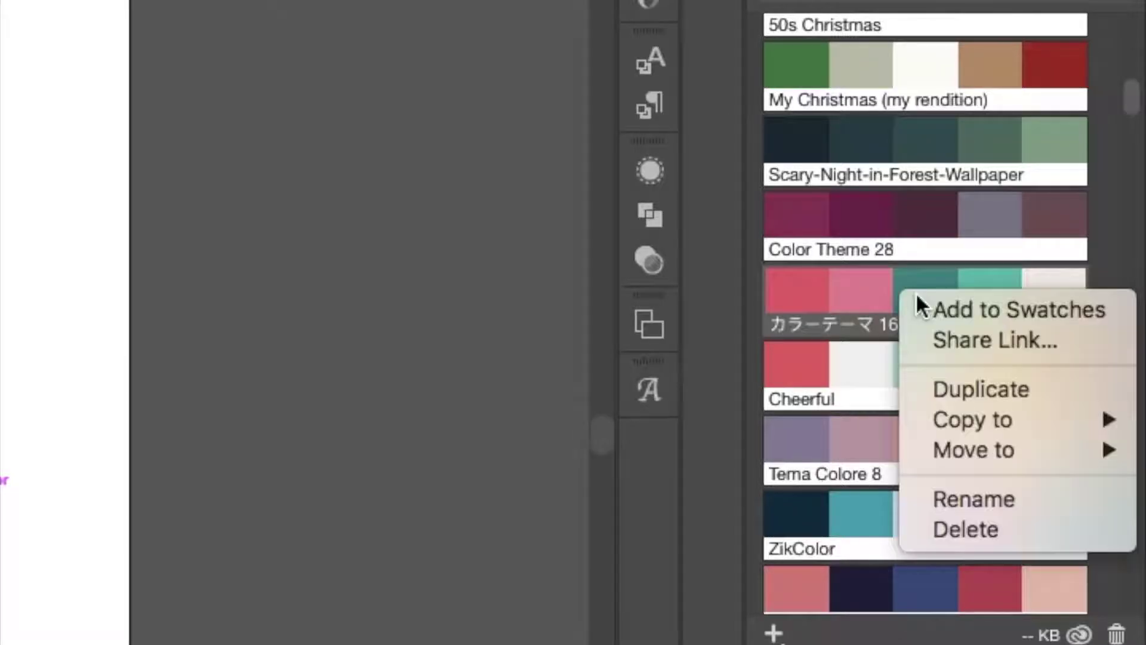
left_click(971, 311)
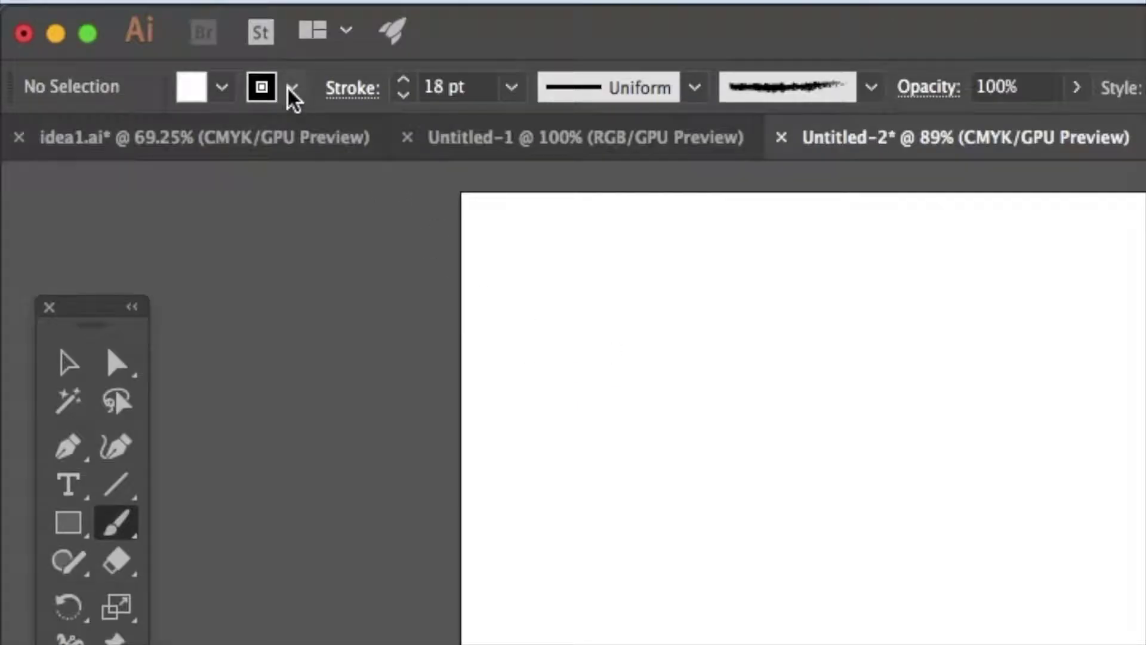
Step: Make the theme's pink the brush stroke colour
left_click(146, 43)
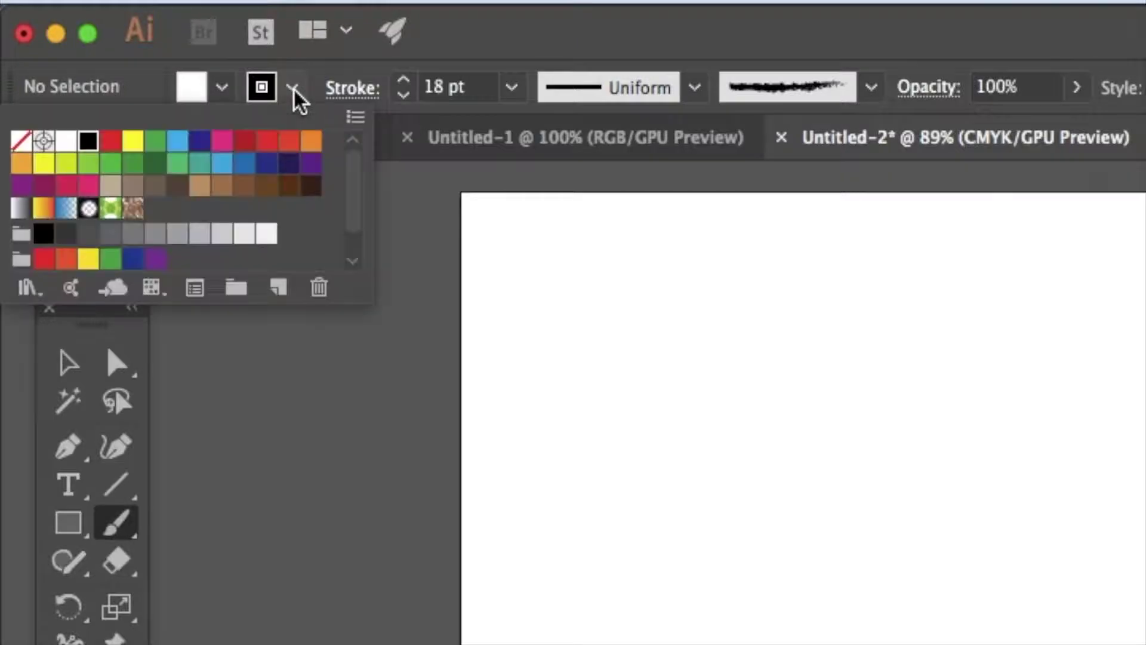
scroll(107, 182, "down", 1)
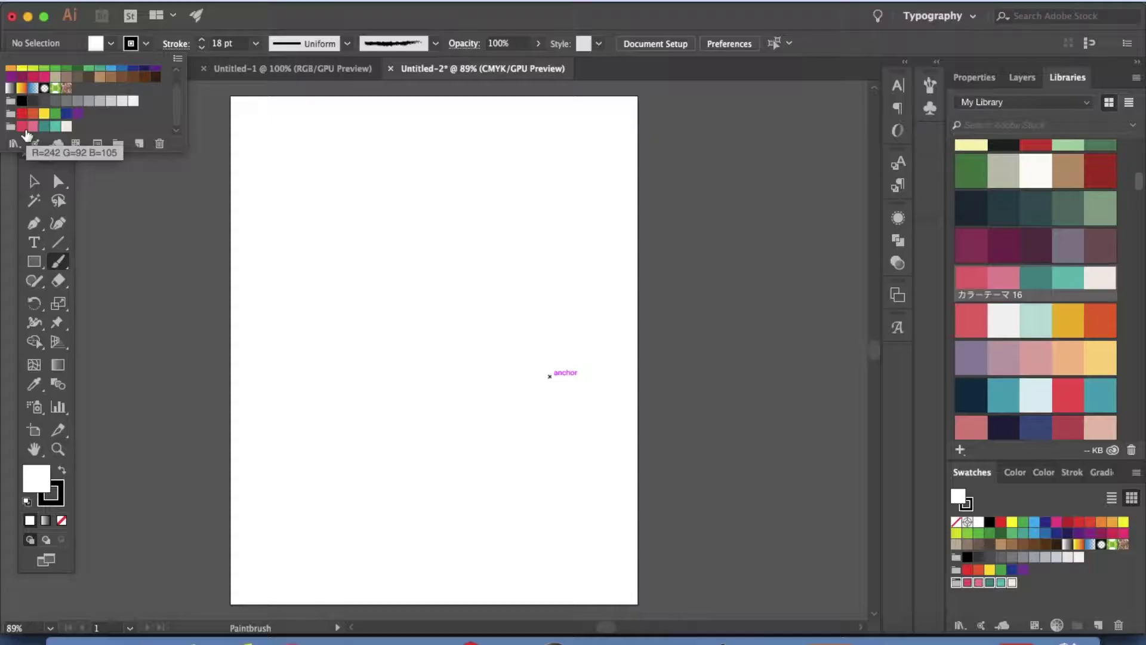
left_click(44, 254)
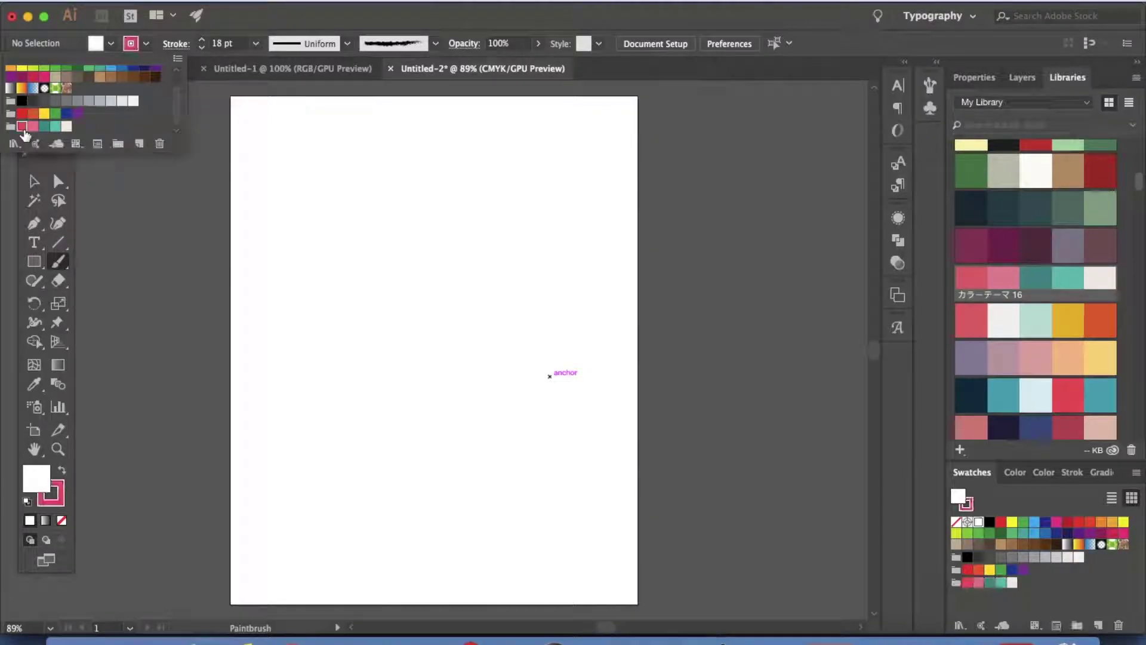
left_click(353, 156)
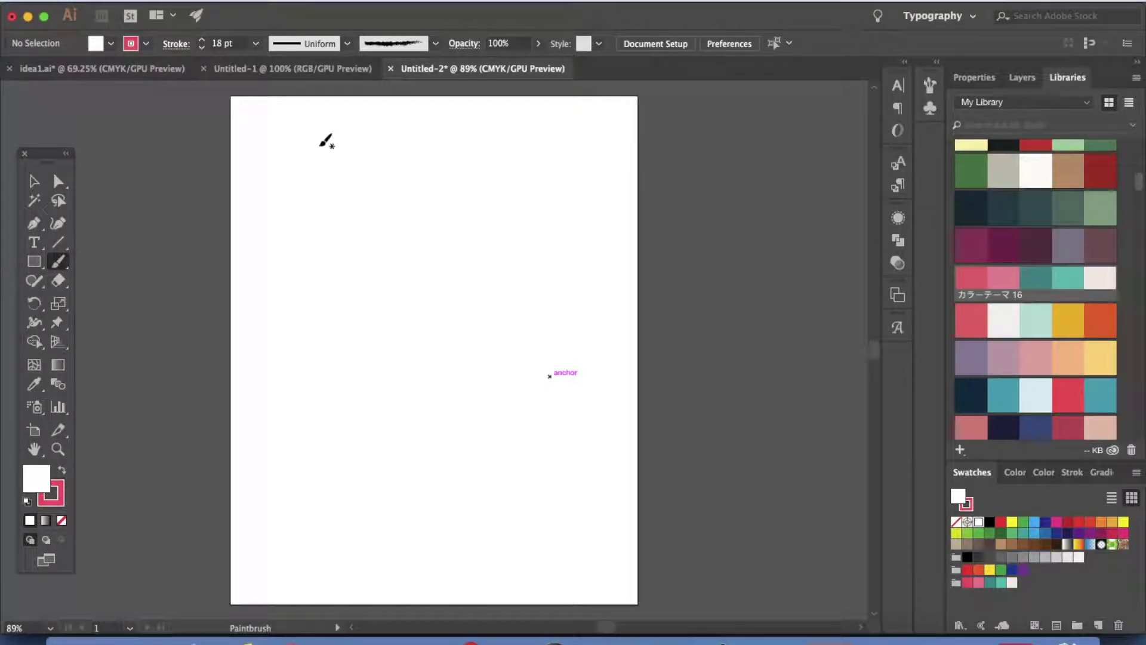
Step: Replace the thin pink stroke with 40 pt pink strokes covering the top of the page
left_click_drag(319, 144, 640, 148)
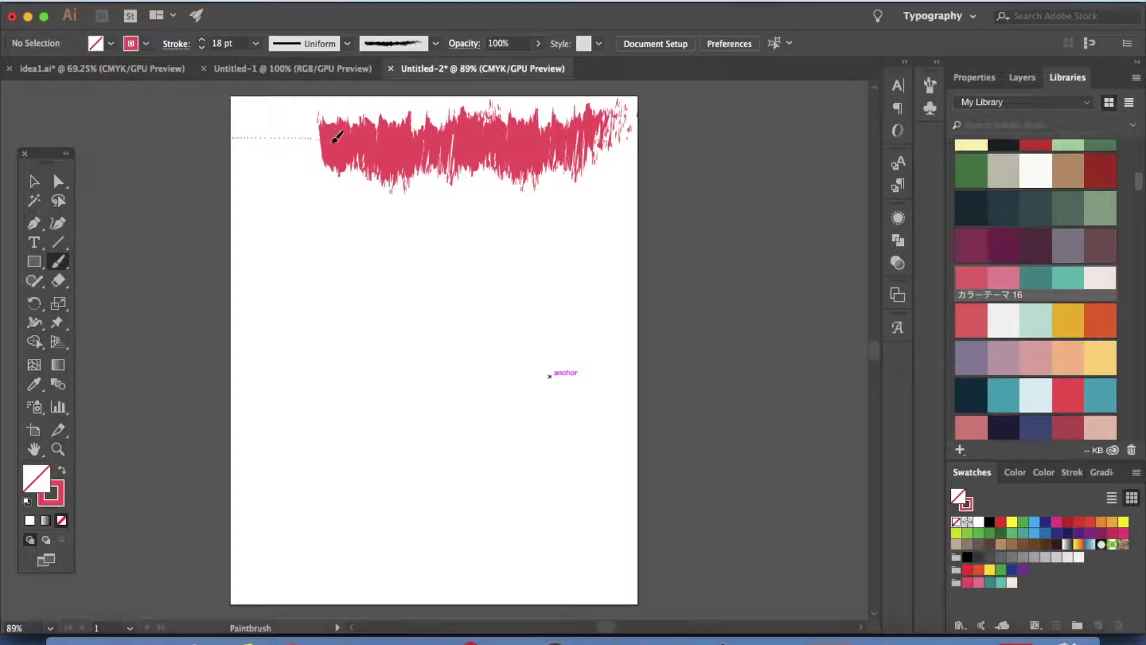
key("super+z")
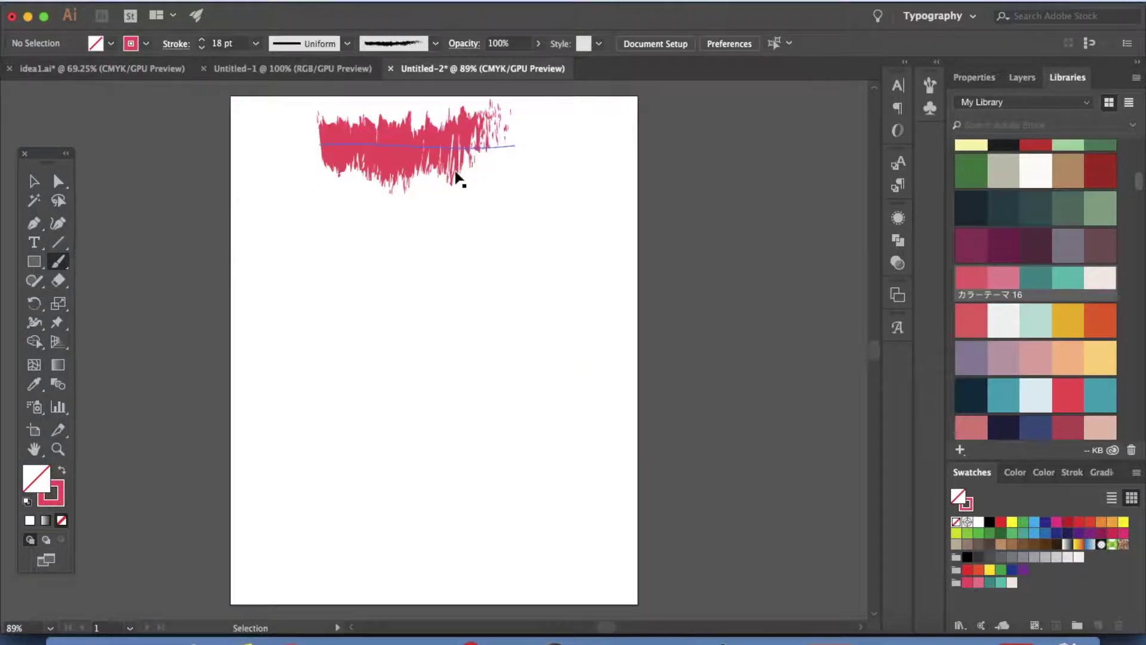
key("super+z")
left_click(256, 43)
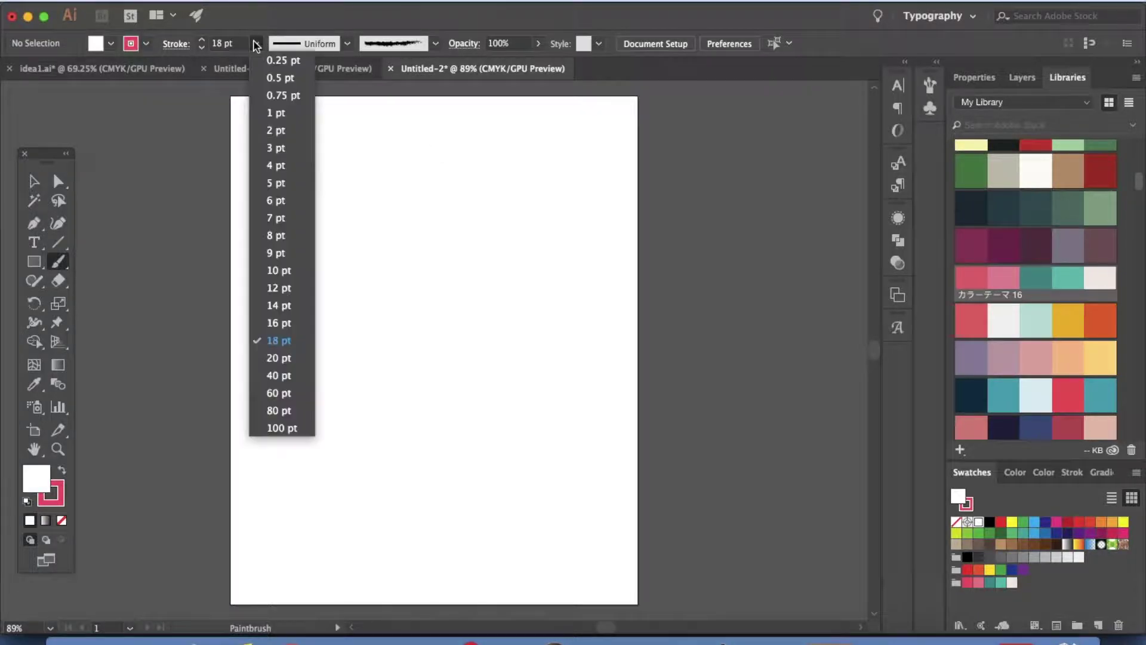
left_click(280, 376)
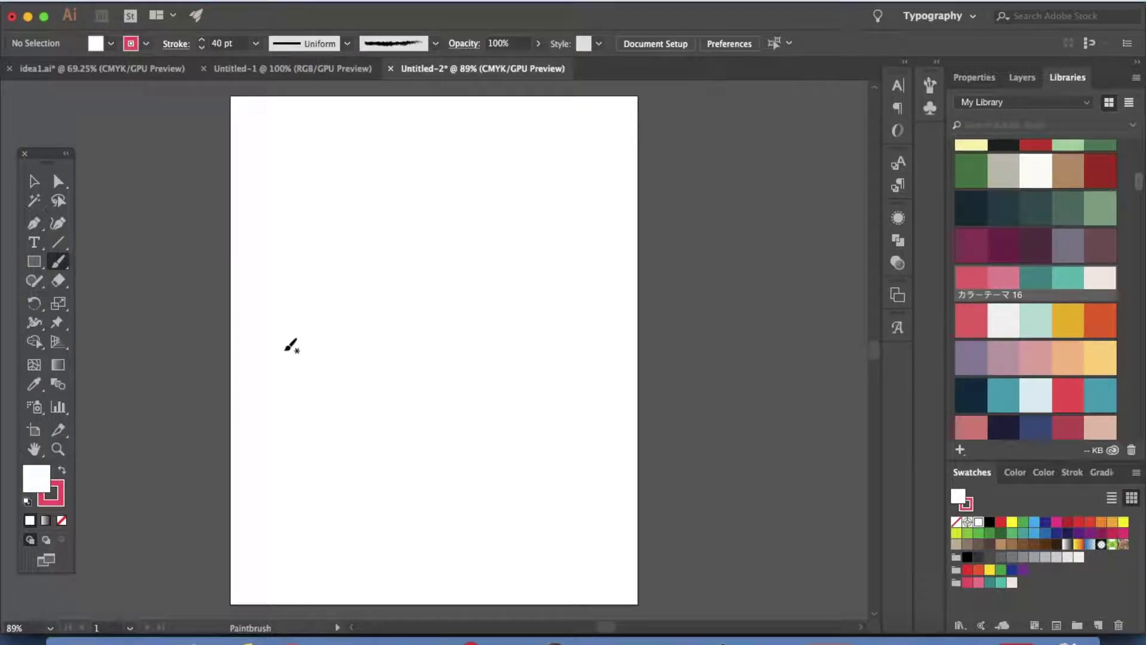
mouse_move(289, 145)
left_mouse_down()
mouse_move(540, 183)
mouse_move(581, 179)
mouse_move(679, 205)
left_mouse_up()
left_click_drag(422, 204, 594, 212)
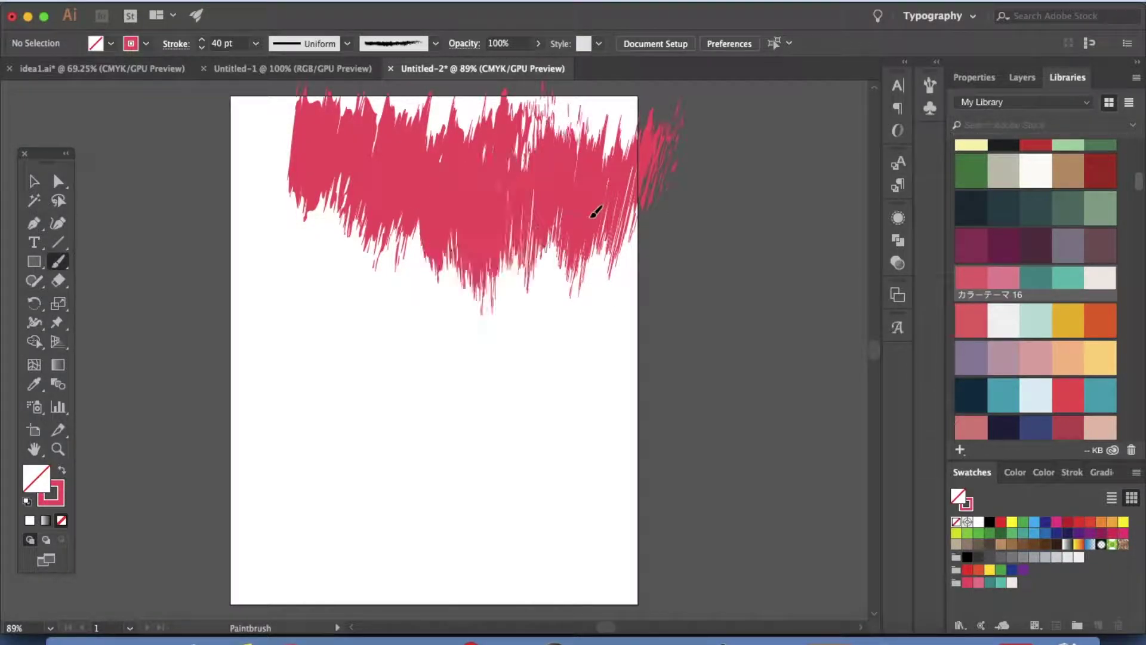
left_click_drag(227, 147, 340, 172)
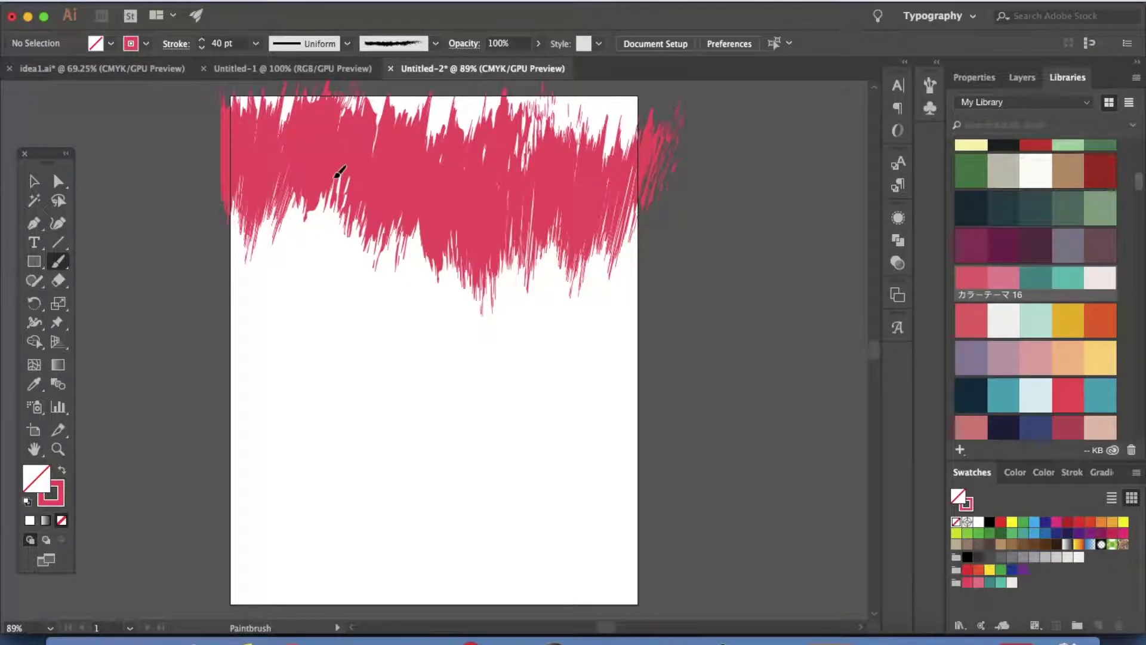
left_click(146, 43)
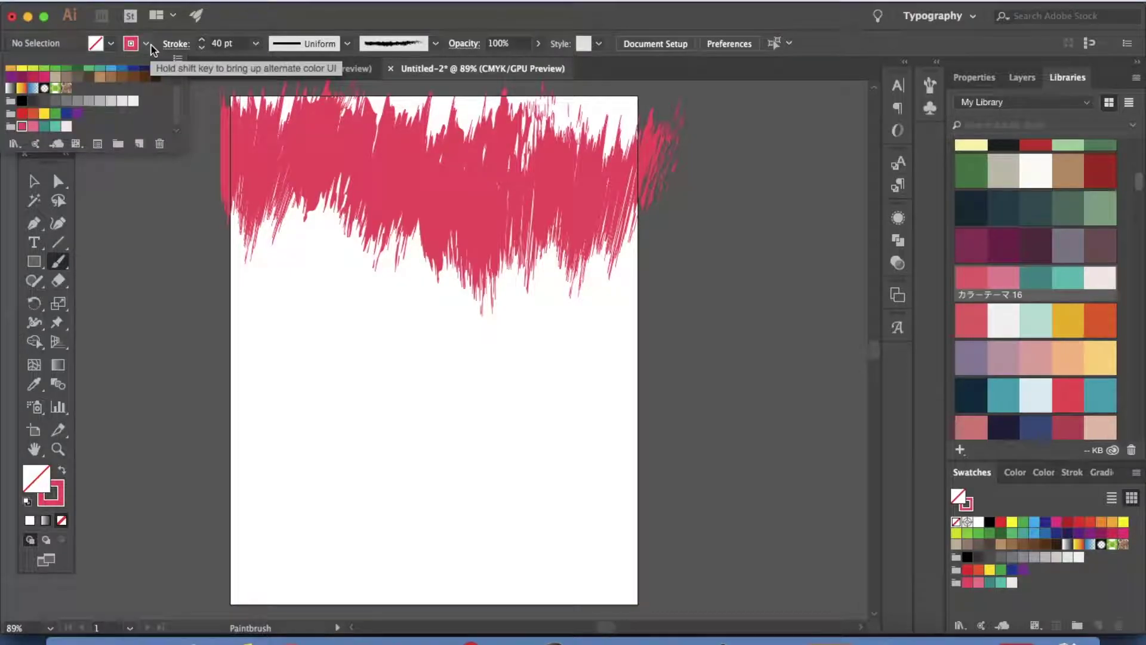
Step: Paint a wide cream band below the pink, then a light teal band below it
left_click(65, 126)
left_click(210, 240)
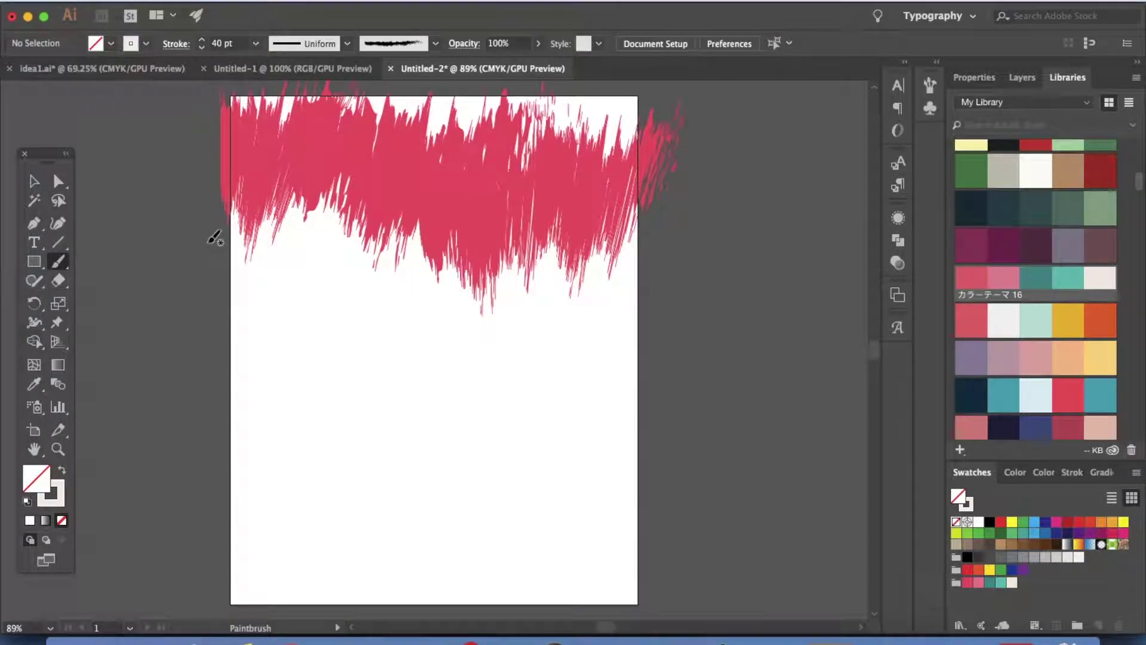
mouse_move(215, 237)
left_mouse_down()
mouse_move(700, 258)
mouse_move(525, 187)
left_mouse_up()
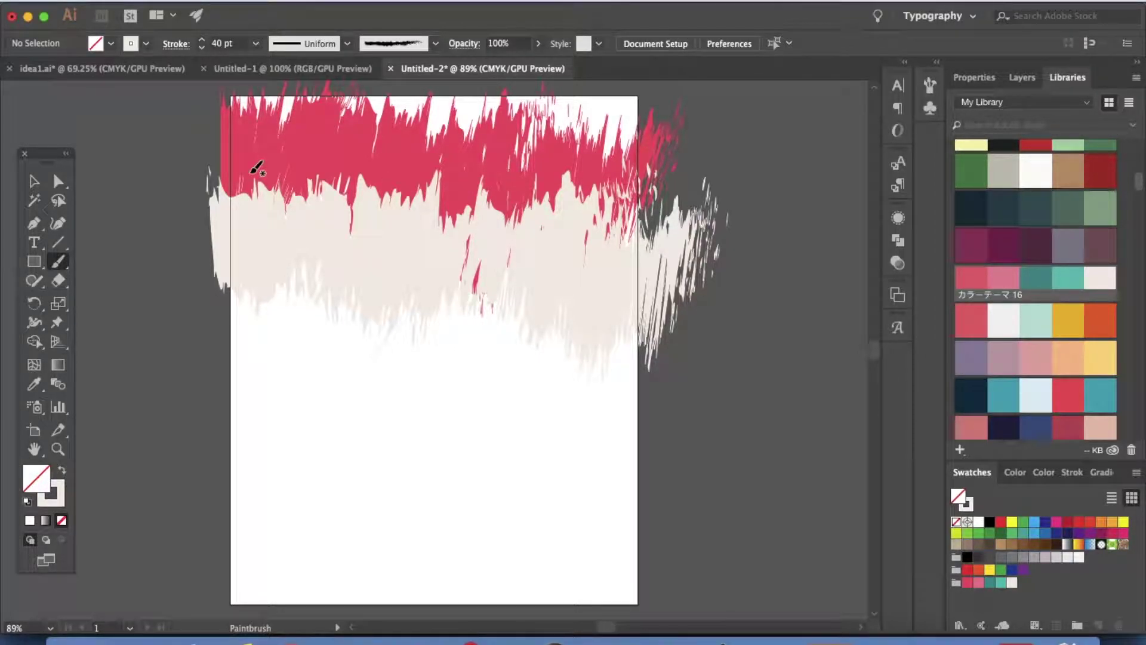
left_click(146, 43)
left_click(54, 126)
left_click(196, 303)
mouse_move(200, 303)
left_mouse_down()
mouse_move(514, 320)
mouse_move(777, 374)
left_mouse_up()
Step: Add a wide pink band below the teal and a dark teal band across the lower page
left_click(145, 43)
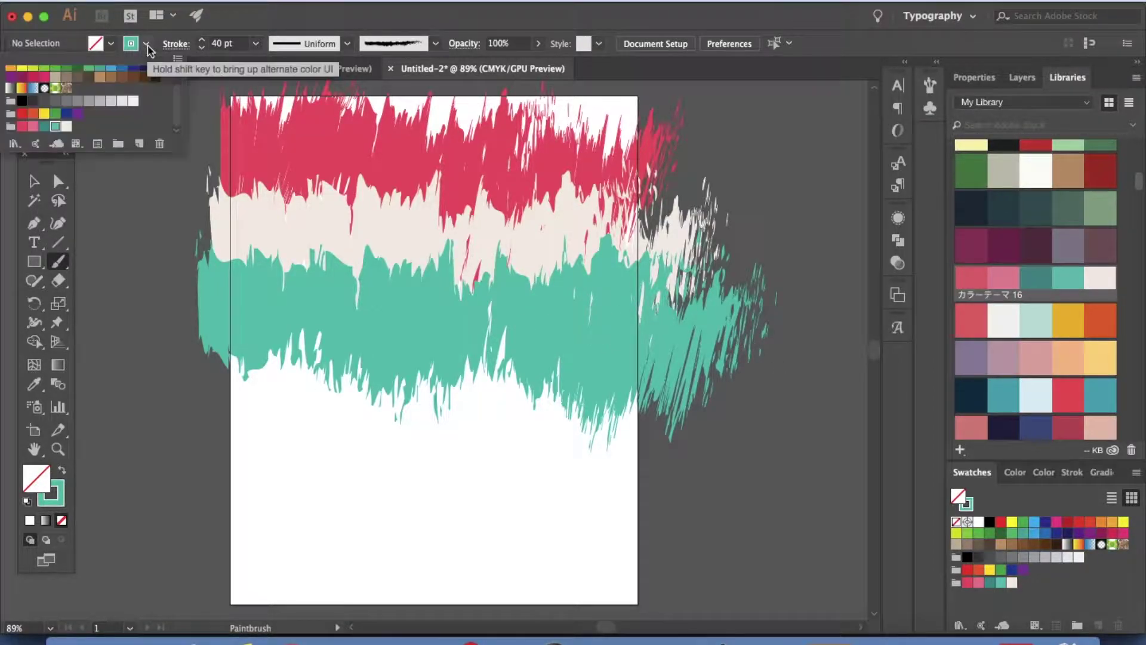
left_click(34, 127)
mouse_move(176, 353)
left_mouse_down()
mouse_move(489, 367)
mouse_move(850, 335)
left_mouse_up()
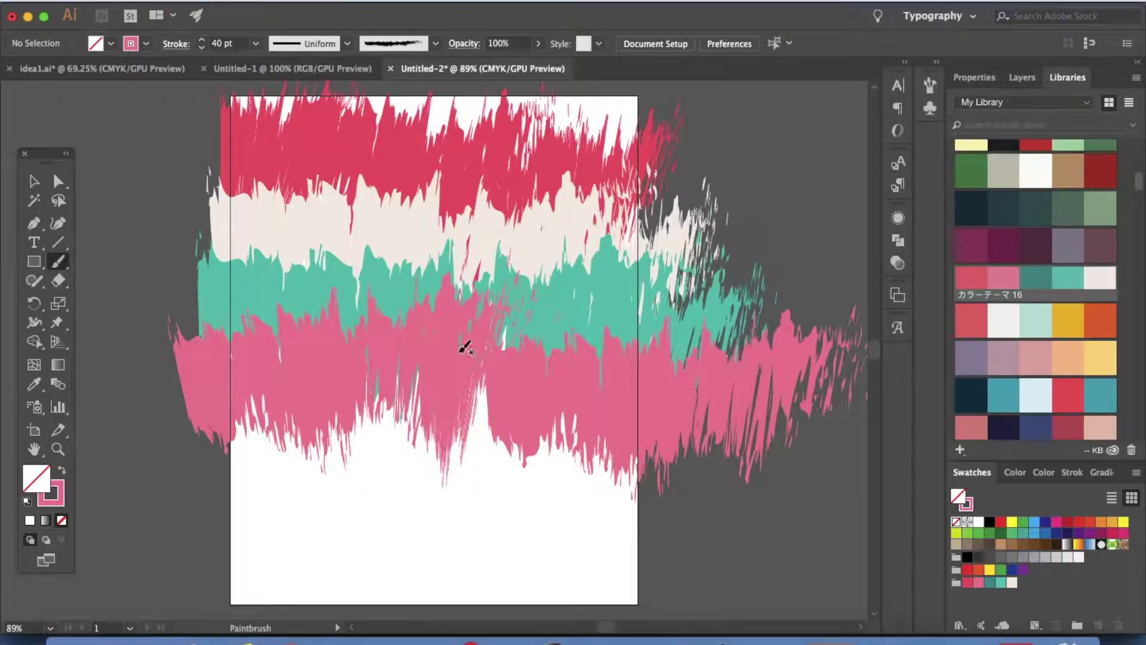
left_click(145, 43)
left_click(44, 127)
mouse_move(163, 451)
left_mouse_down()
mouse_move(370, 434)
mouse_move(524, 457)
mouse_move(500, 439)
mouse_move(678, 436)
left_mouse_up()
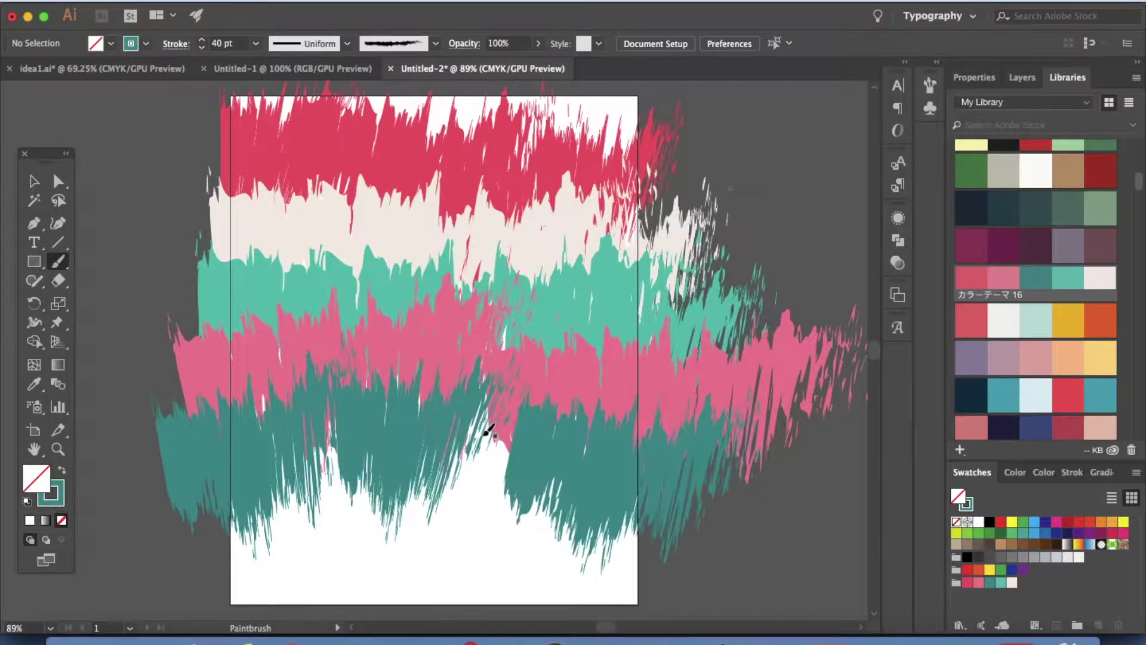
Step: Paint a cream band along the bottom and more pink strokes across the top edge
left_click(146, 43)
left_click(64, 127)
mouse_move(145, 471)
left_mouse_down()
mouse_move(525, 466)
mouse_move(801, 490)
left_mouse_up()
scroll(397, 142, "up", 5)
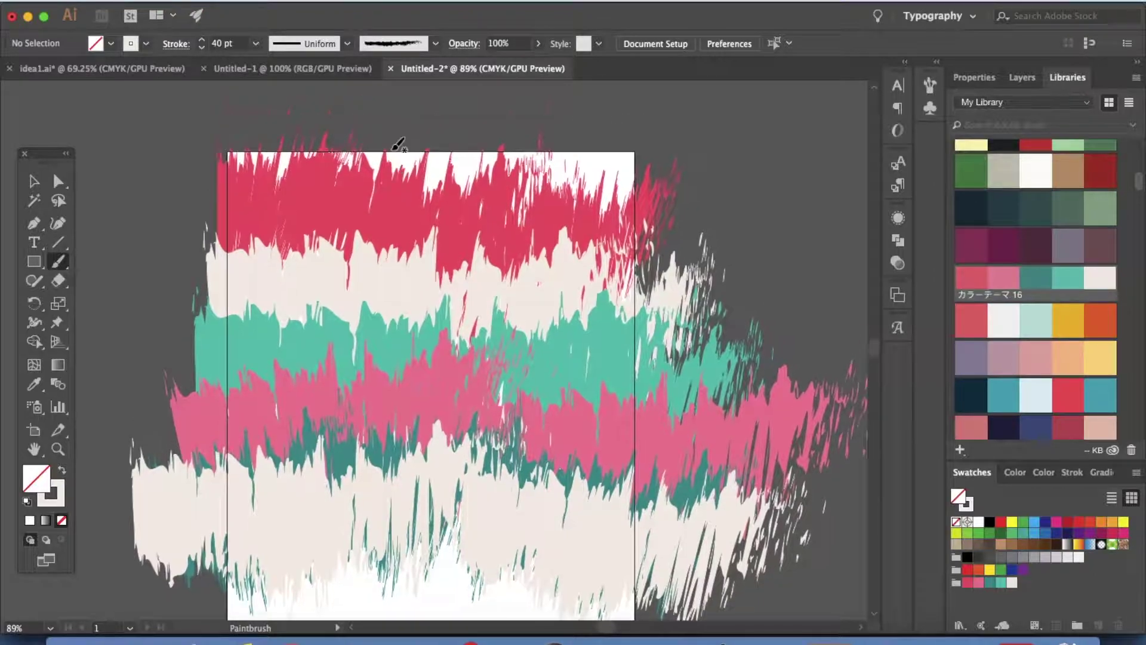
left_click(146, 43)
left_click(33, 126)
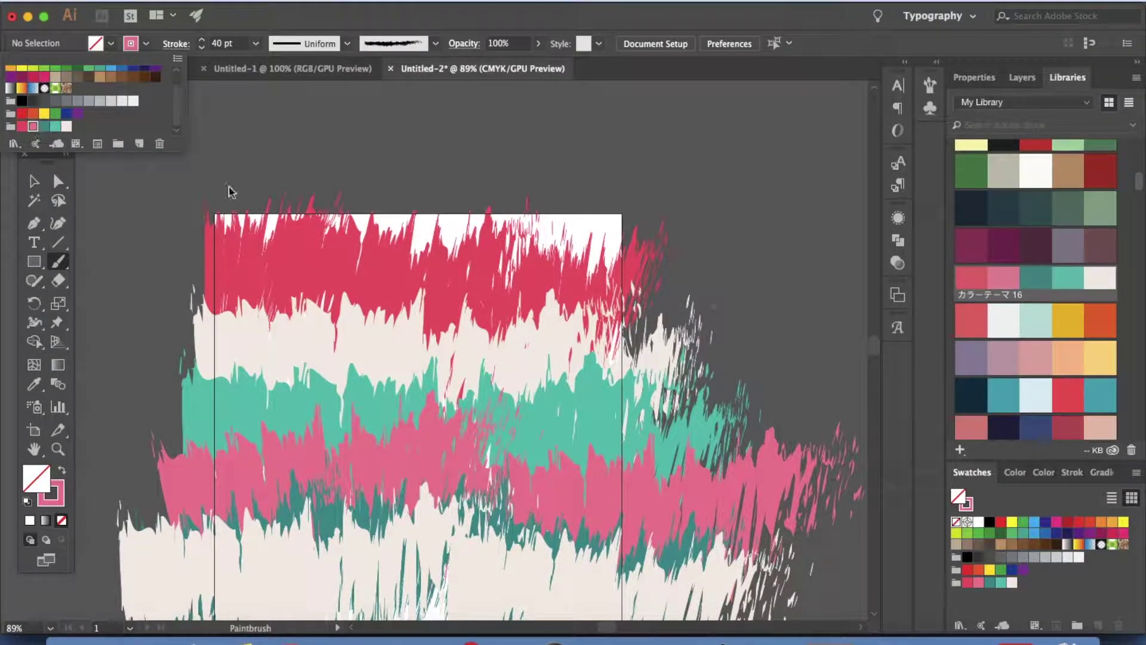
mouse_move(201, 199)
left_mouse_down()
mouse_move(383, 230)
mouse_move(606, 219)
mouse_move(686, 236)
left_mouse_up()
mouse_move(365, 183)
left_mouse_down()
mouse_move(405, 204)
mouse_move(209, 148)
left_mouse_up()
scroll(209, 148, "down", 3)
left_click(34, 181)
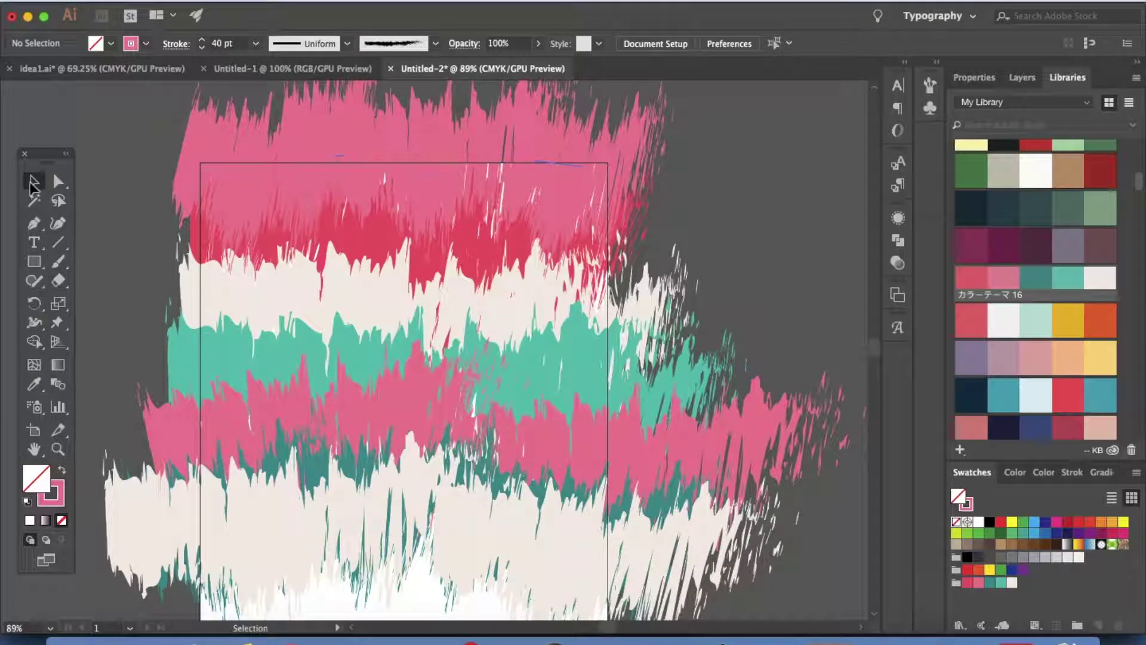
Step: Select the top pink strokes and send them to the back behind the other bands
left_click(364, 143)
left_click(149, 129)
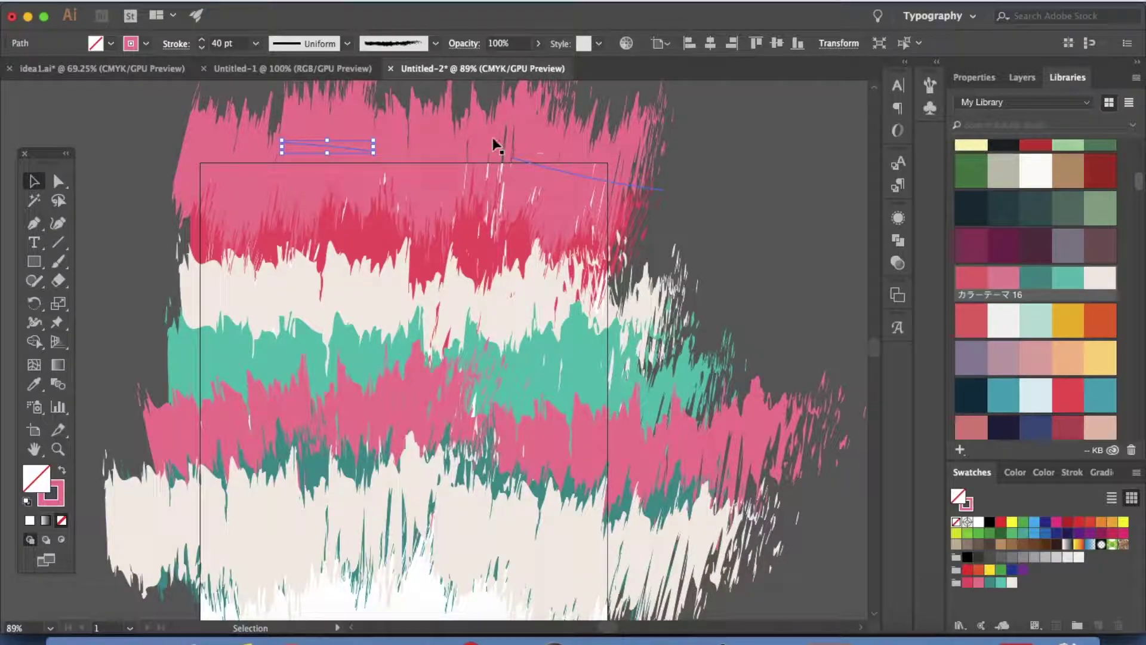
left_click(457, 149, "shift")
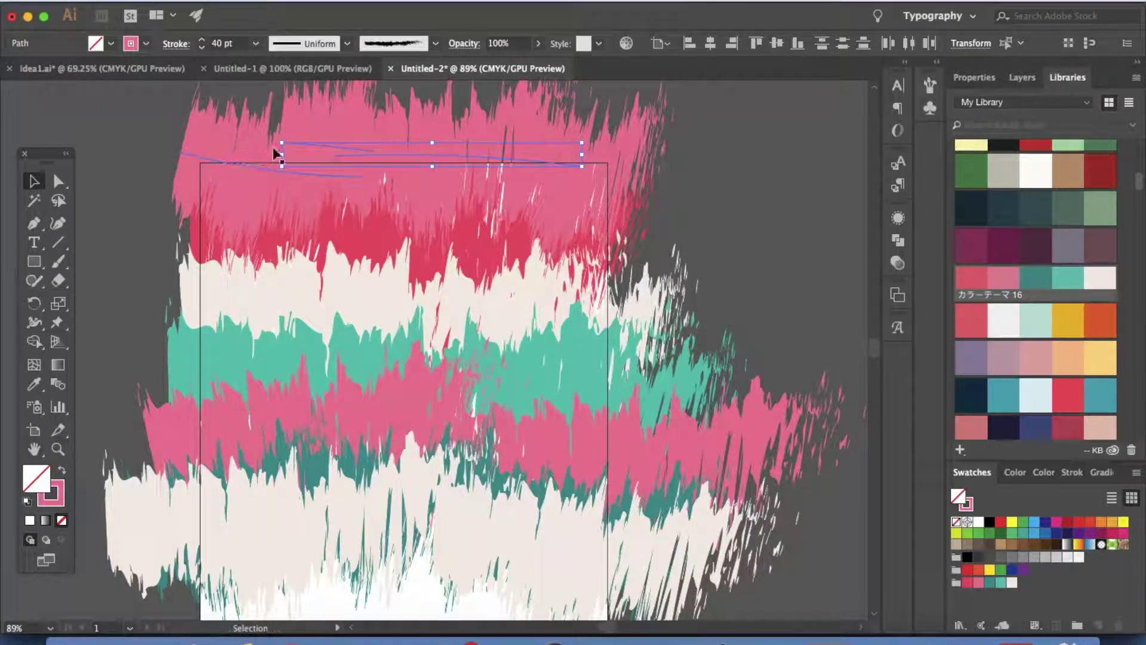
left_click(620, 156, "shift")
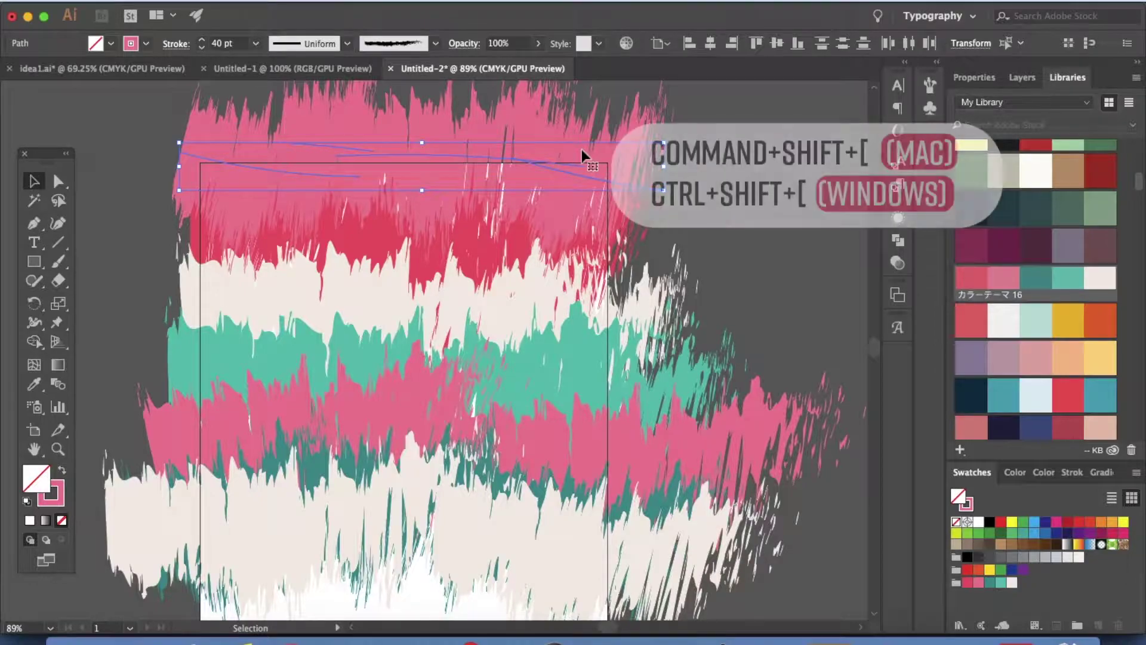
key("a")
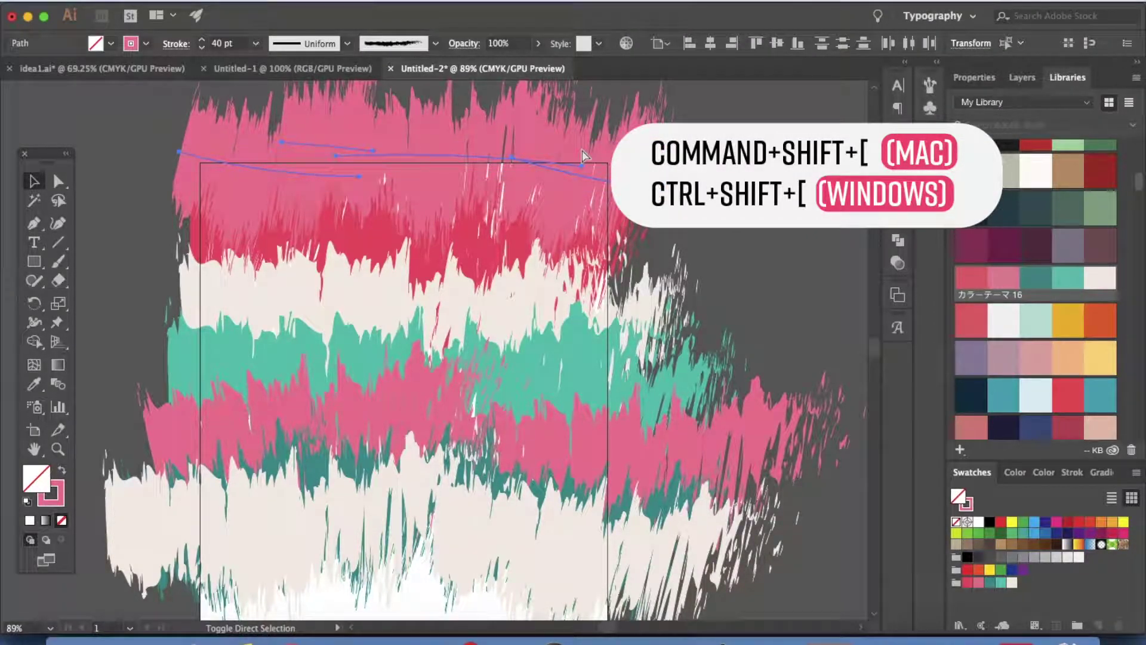
key("super+shift+bracketleft")
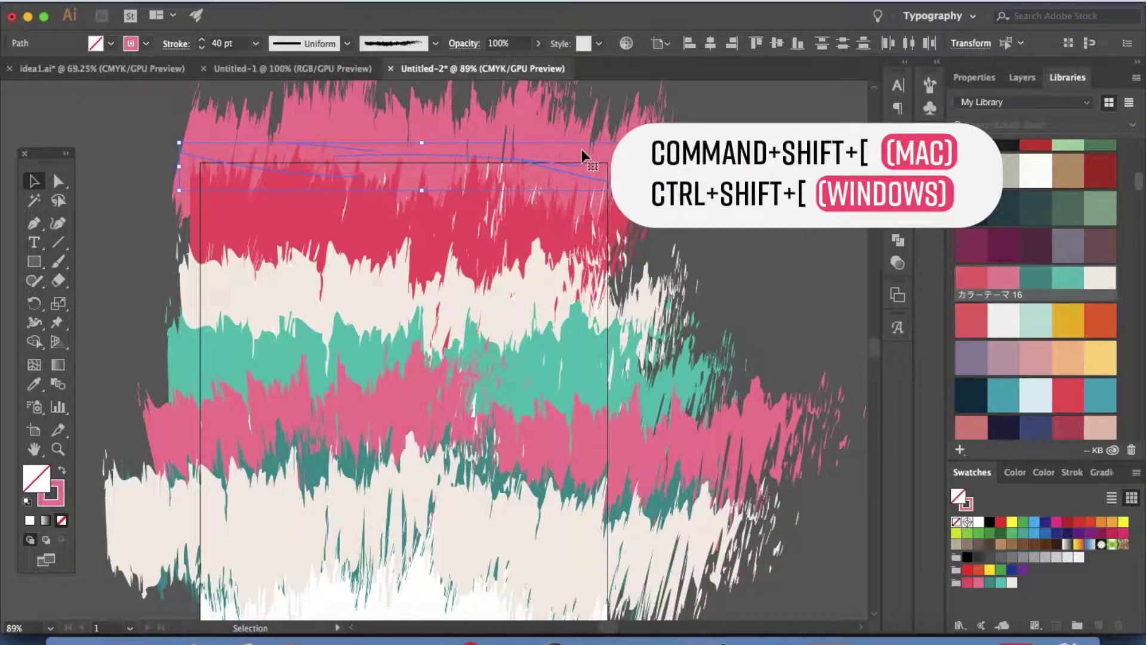
right_click(584, 156)
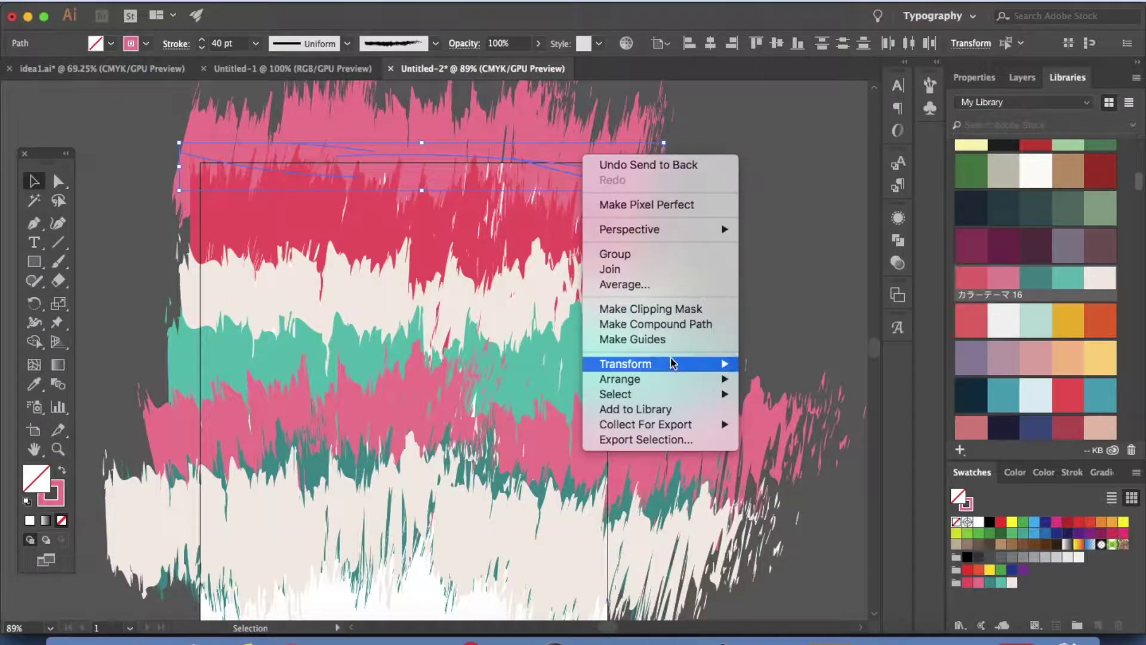
mouse_move(673, 366)
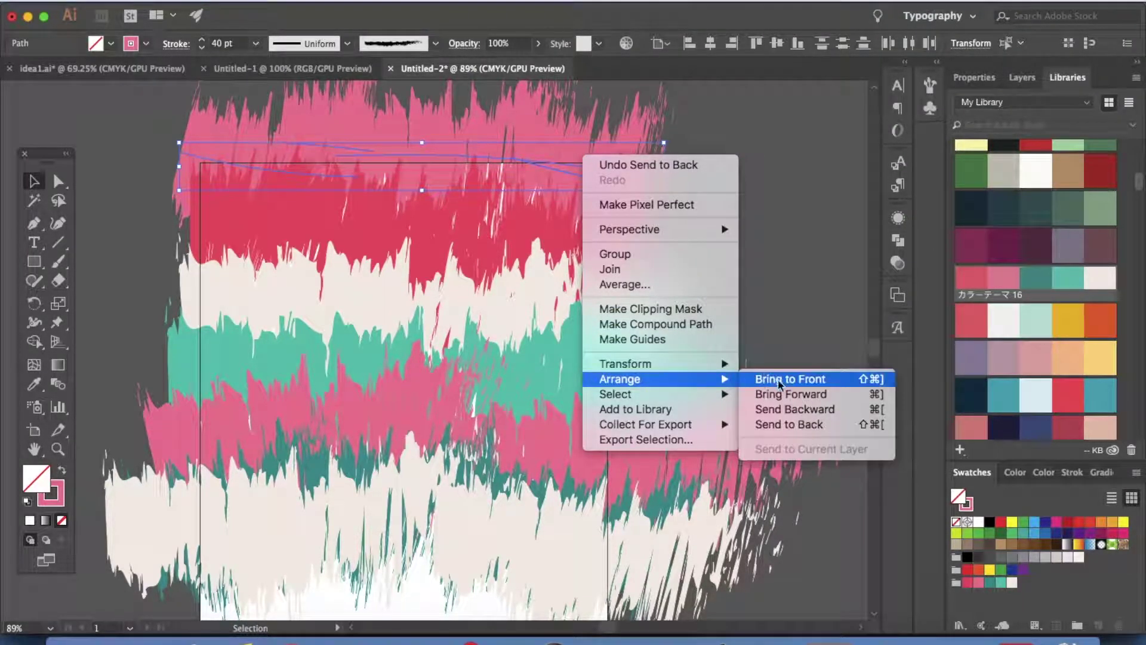
left_click(818, 226)
scroll(749, 216, "down", 3)
Step: Apply a Multiply drop shadow to all strokes: 75% opacity, 0.1 in offsets, 0.07 in blur
scroll(749, 216, "up", 2)
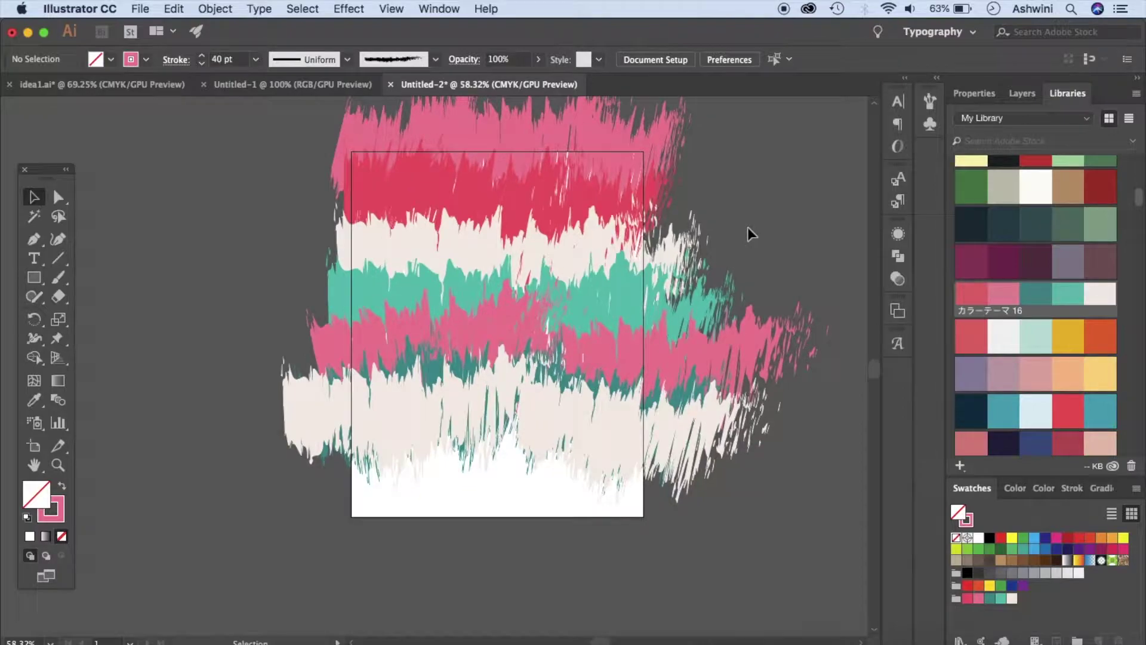
scroll(751, 233, "up", 1)
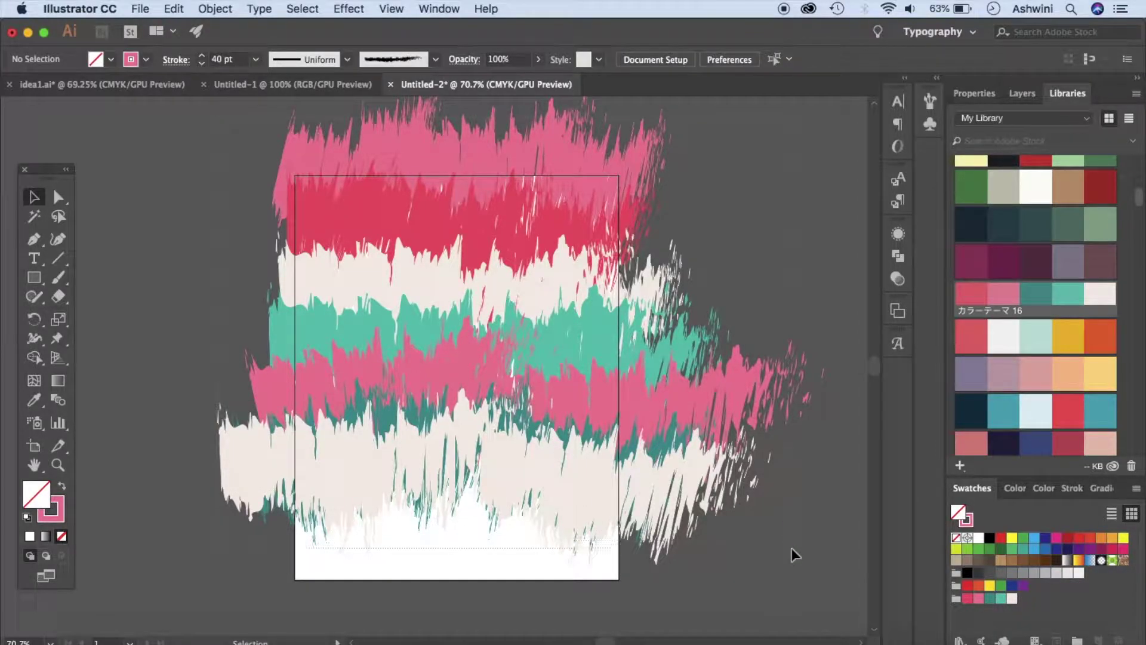
key("super+a")
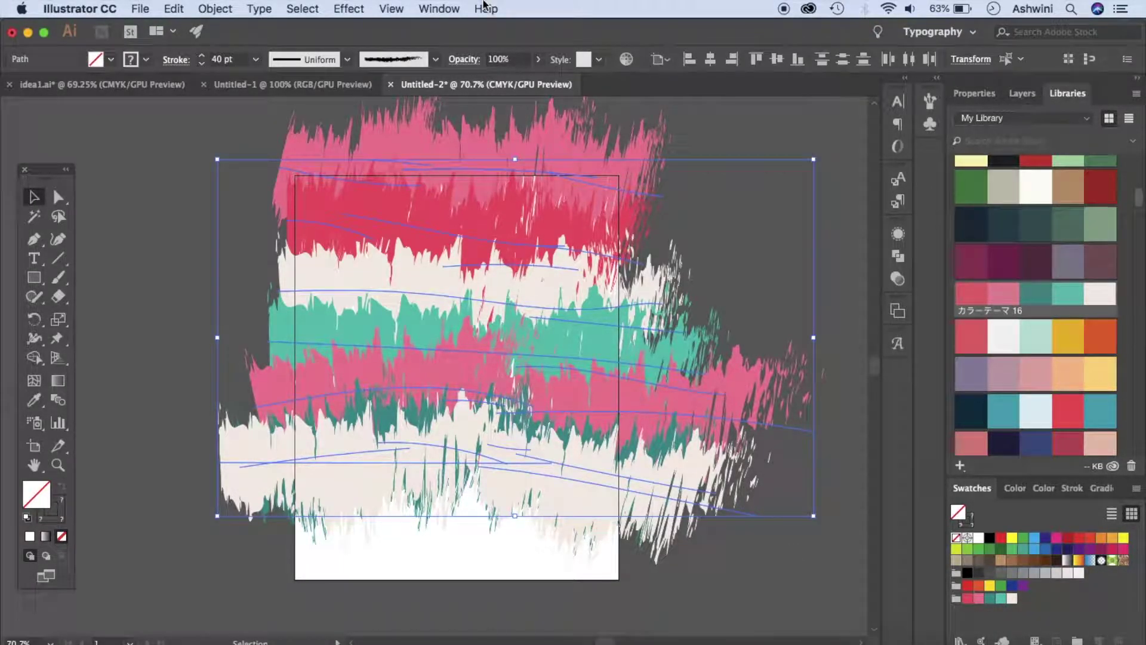
left_click(349, 8)
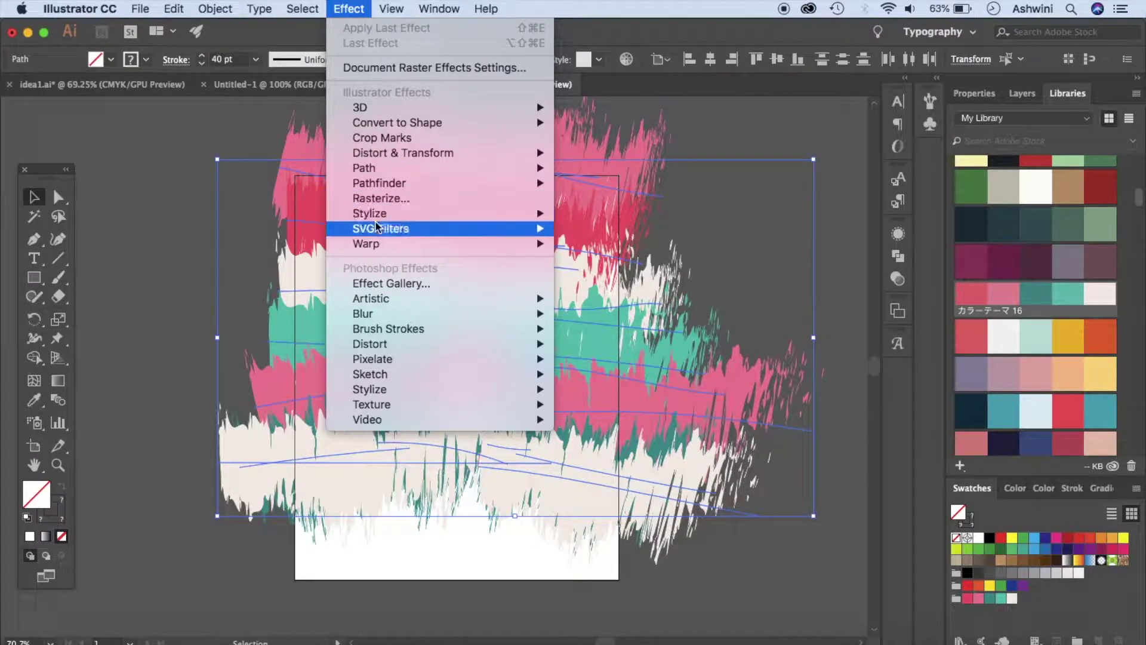
mouse_move(403, 215)
left_click(600, 216)
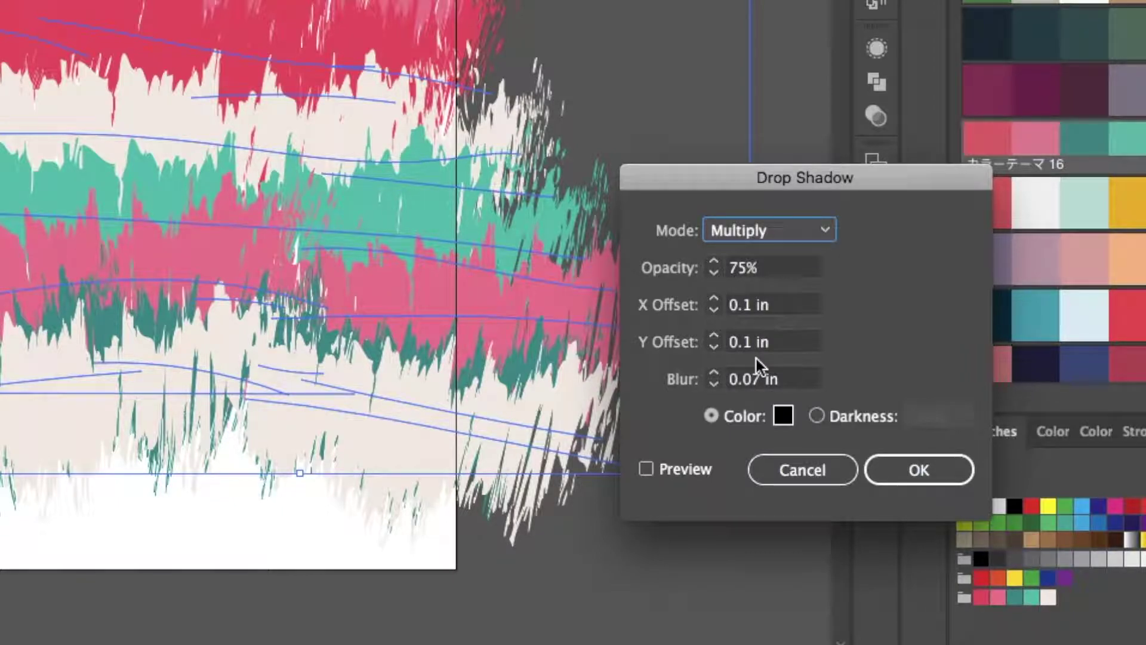
left_click(647, 470)
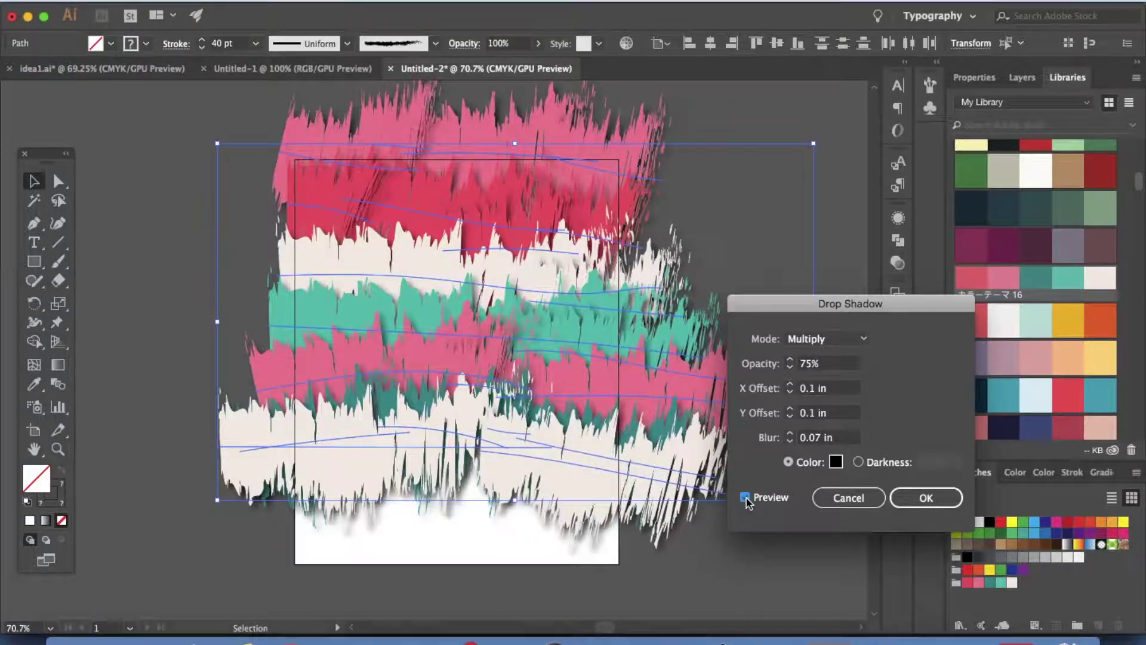
left_click(926, 498)
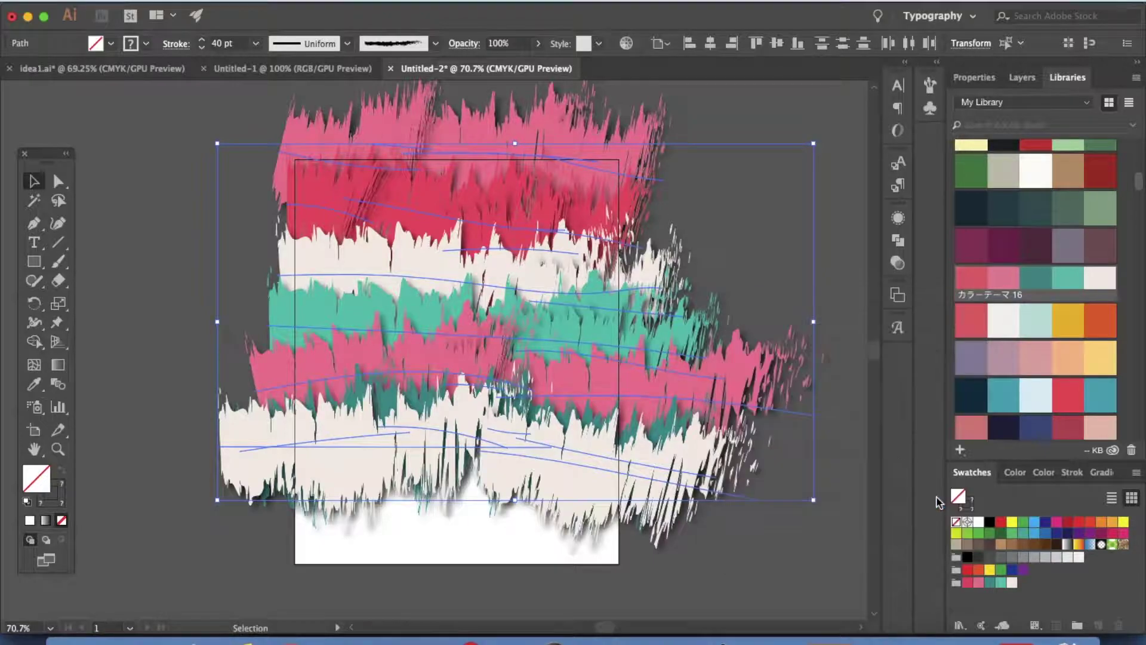
key("ctrl+shift+a")
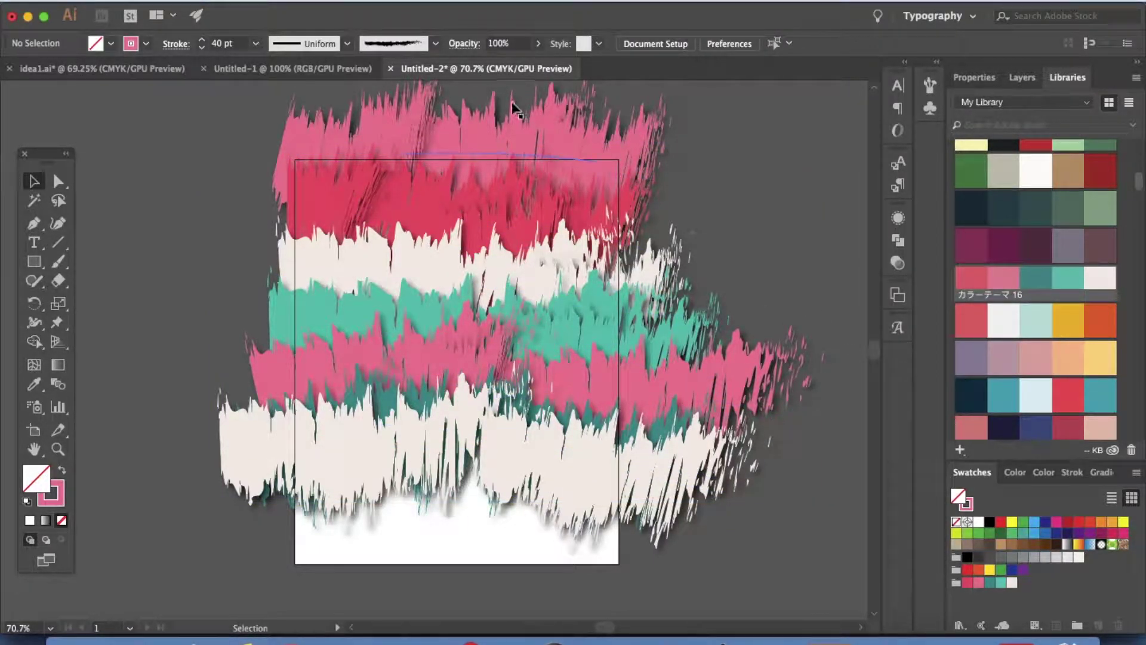
Step: Bring the selected top pink stroke to the front over the deeper pink band
left_click(542, 117)
key("ctrl+shift+bracketright")
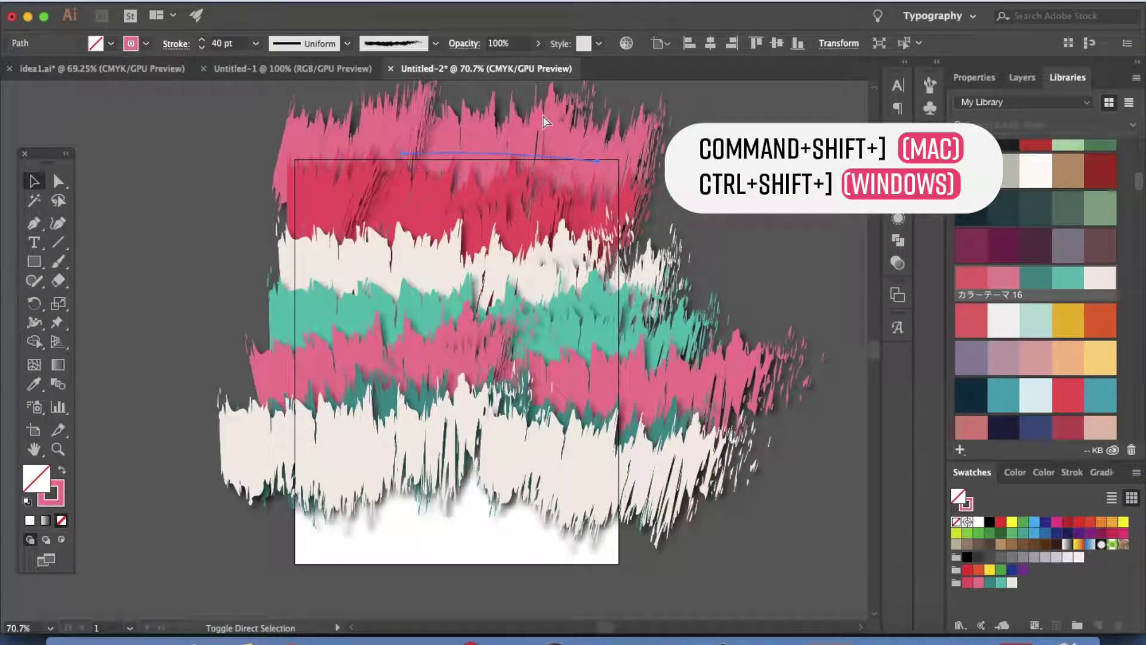
key("super+shift+a")
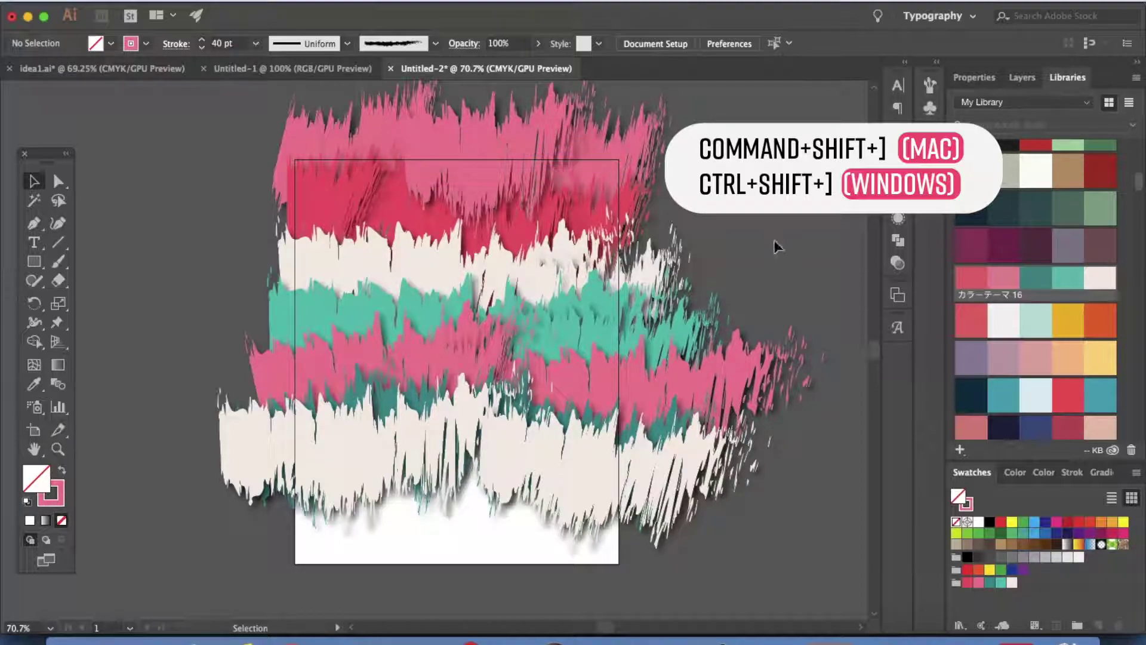
scroll(779, 194, "up", 3)
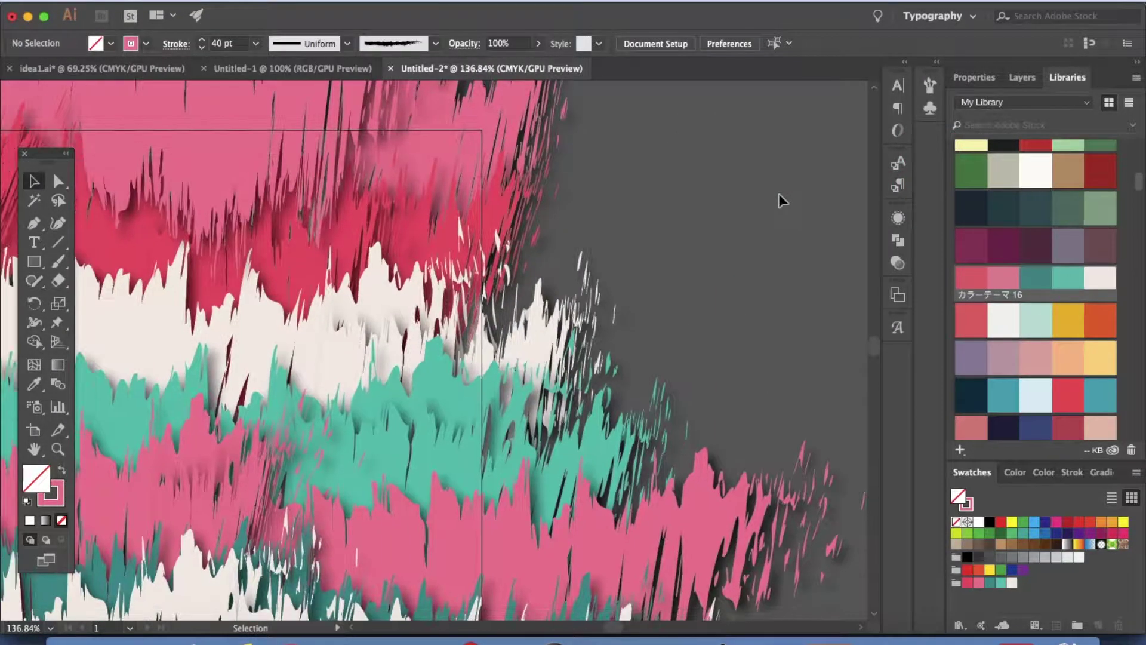
scroll(779, 193, "down", 5)
scroll(769, 184, "up", 4)
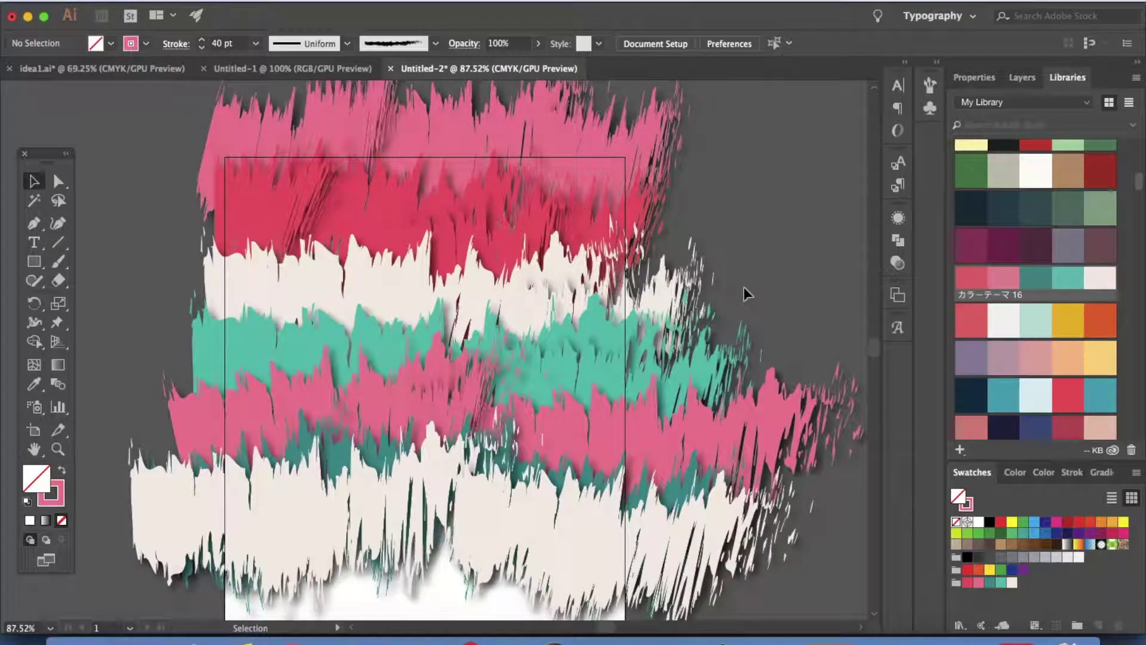
scroll(744, 288, "down", 3)
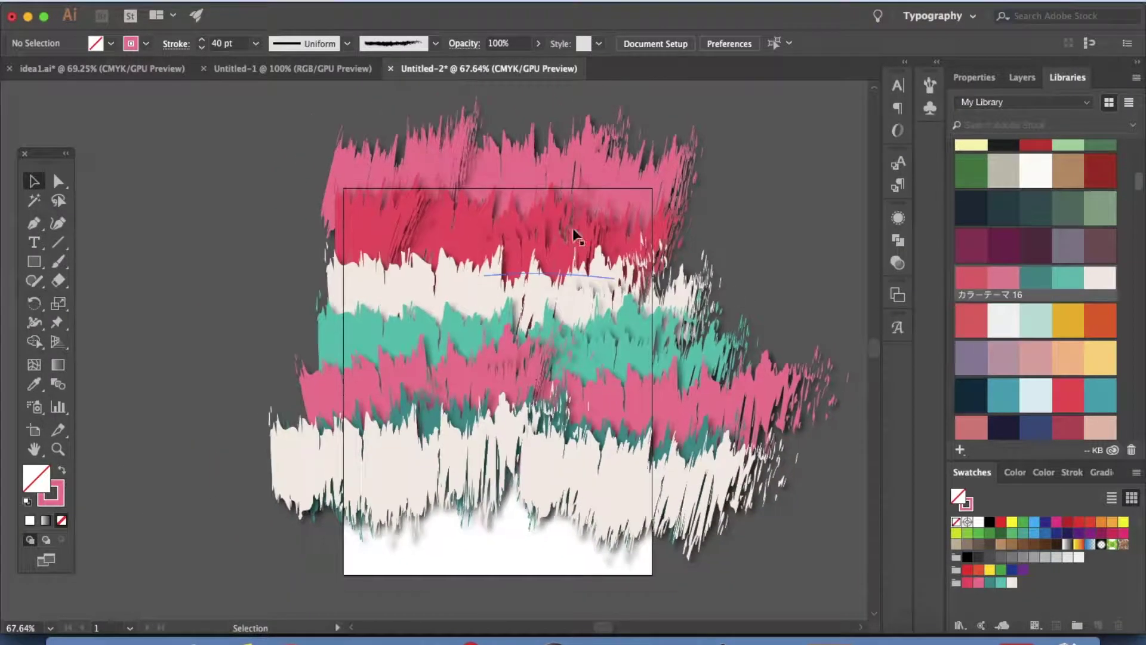
Step: Marquee-select every brush stroke, group them into one object, then deselect
left_click_drag(264, 141, 792, 547)
key("a")
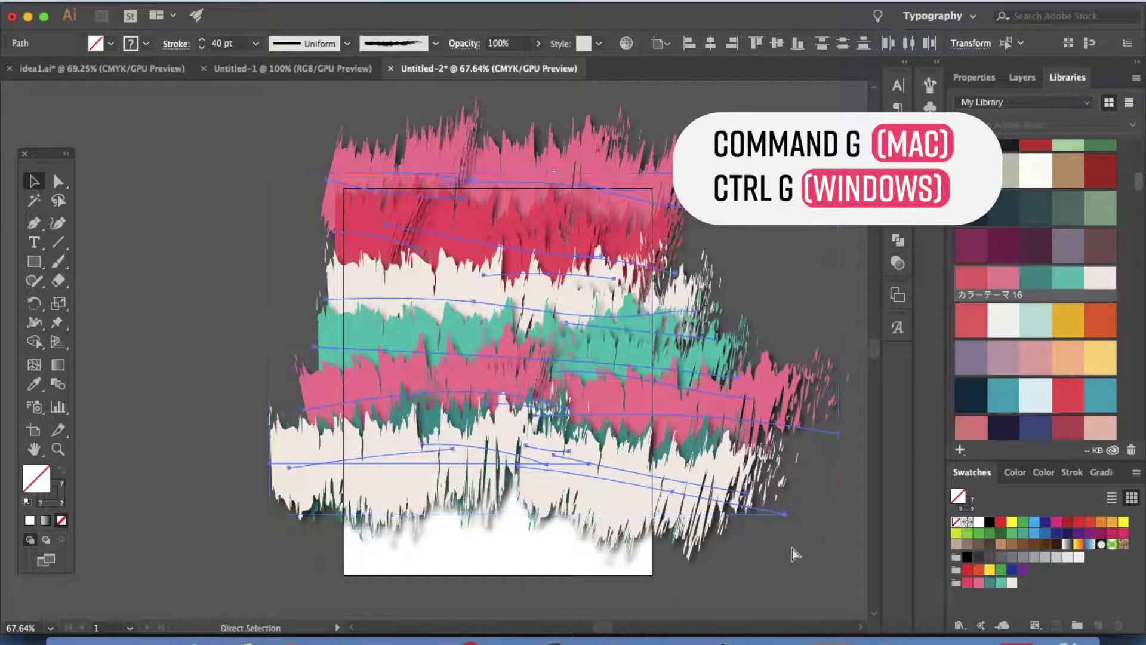
key("v")
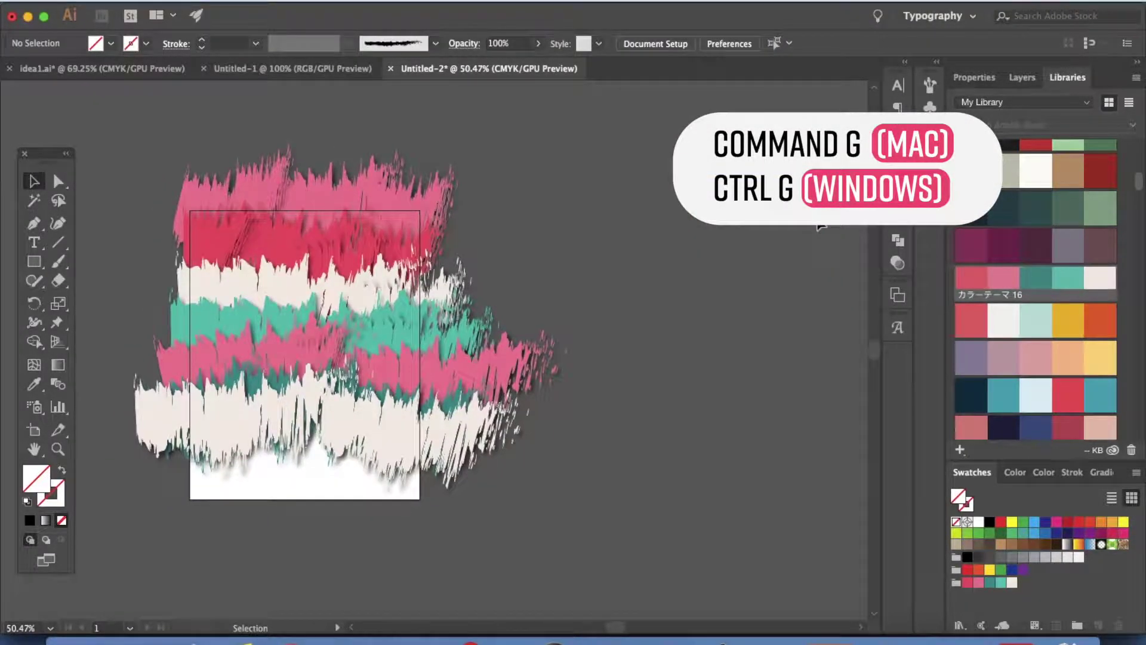
scroll(580, 321, "left", 5)
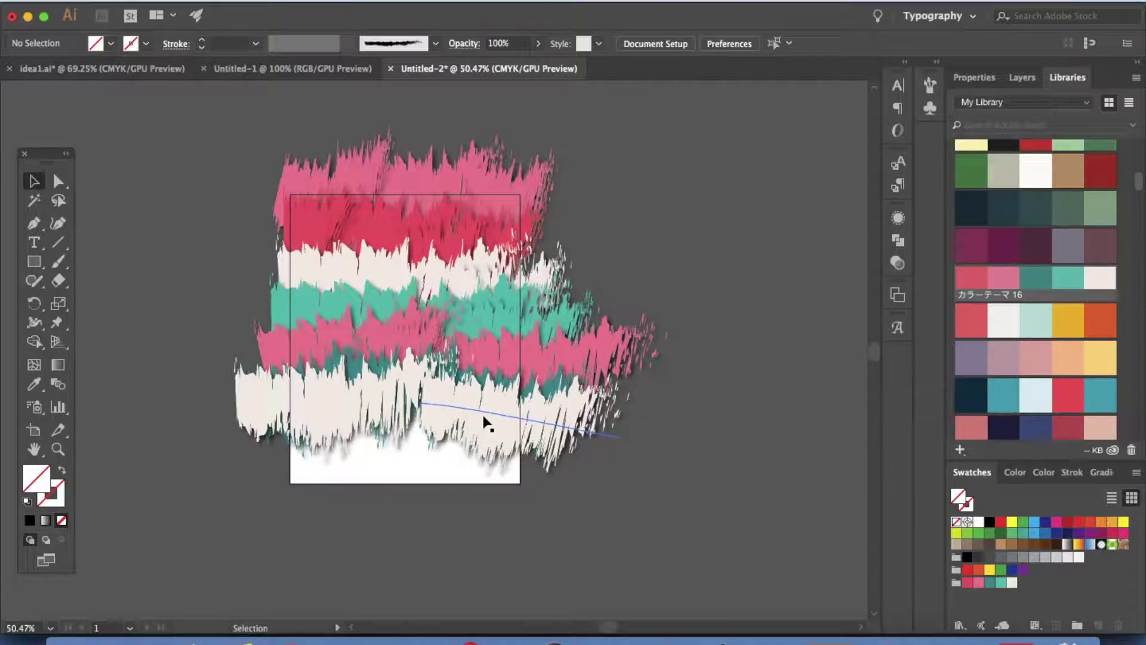
left_click(58, 261)
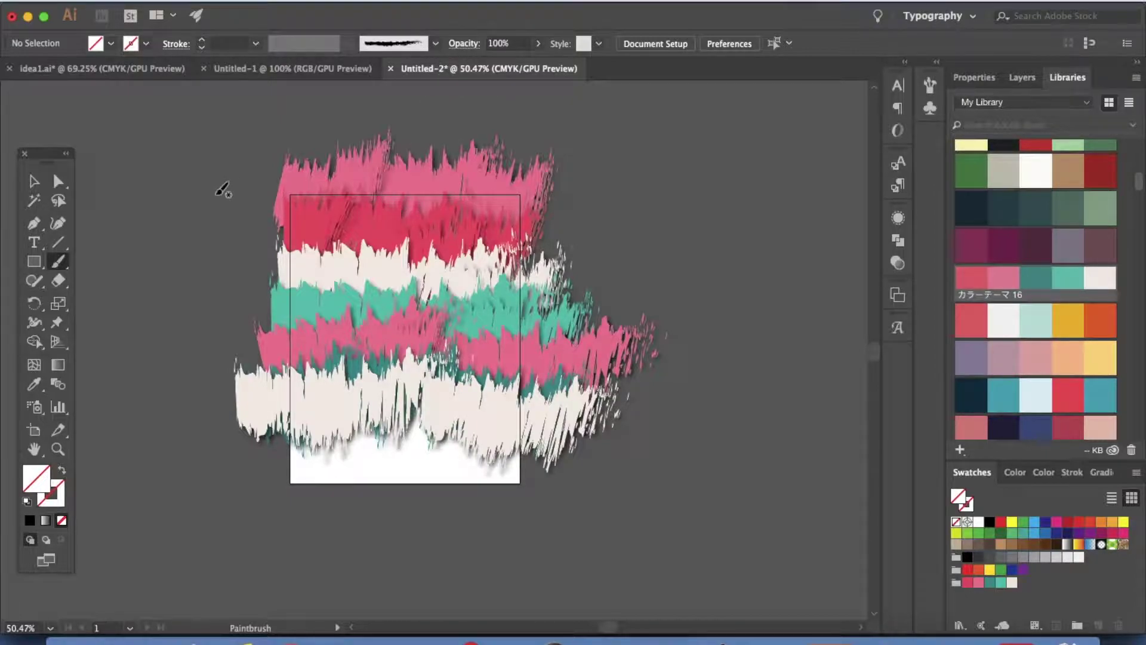
Step: Reset stroke defaults, then set the brush to a 40 pt pink stroke
key("d")
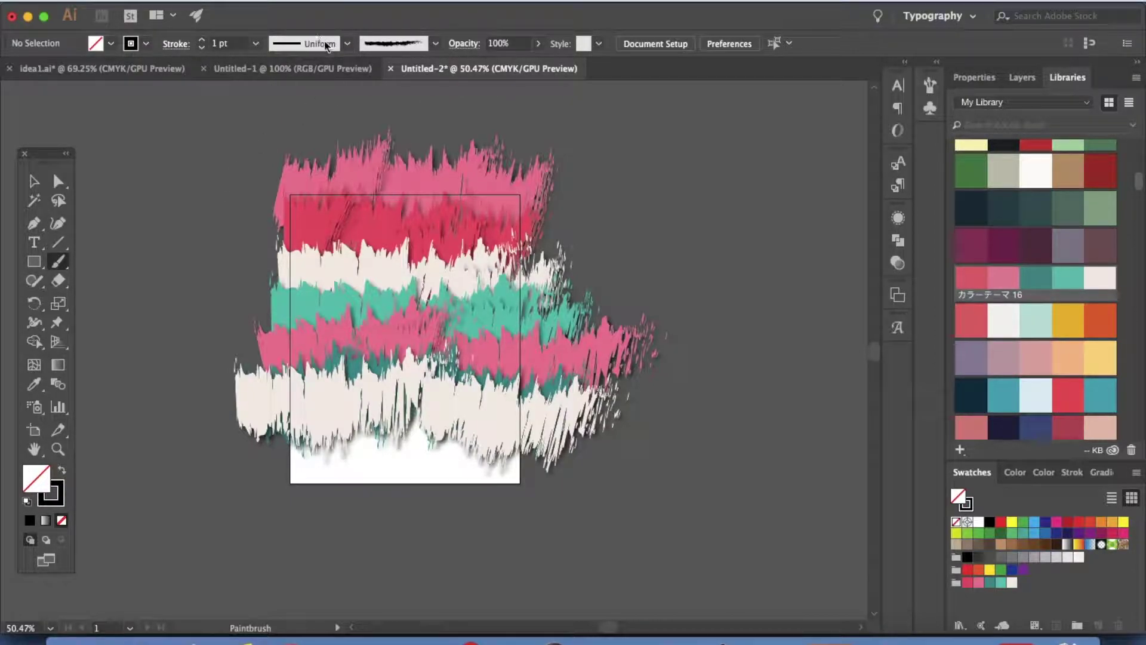
left_click(256, 43)
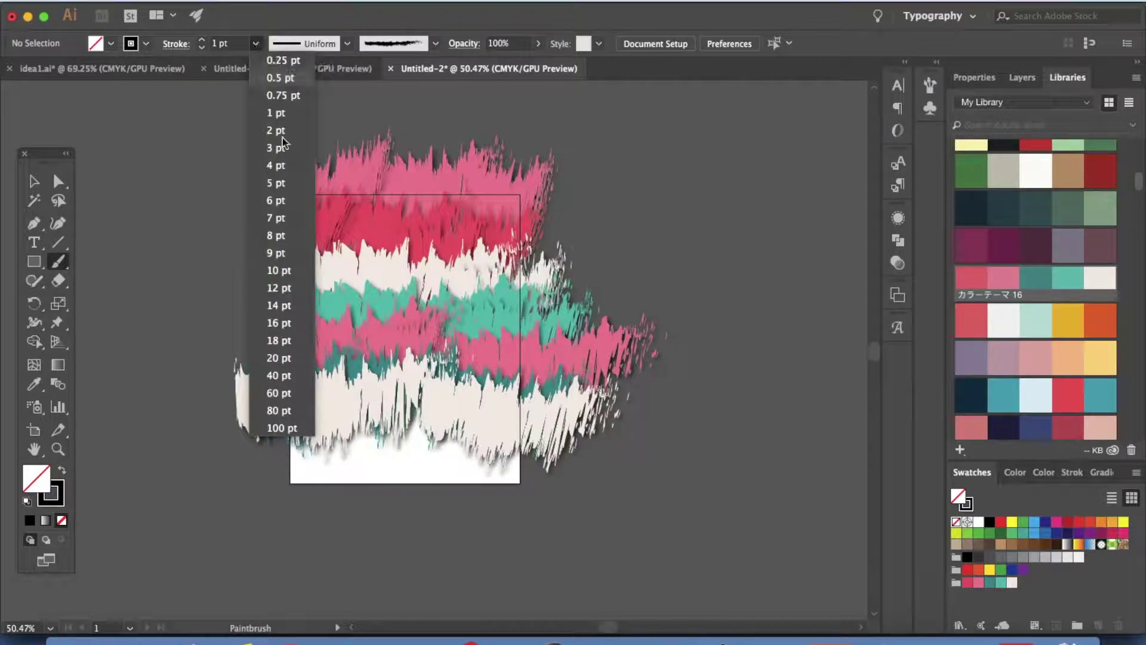
left_click(280, 376)
left_click(146, 43)
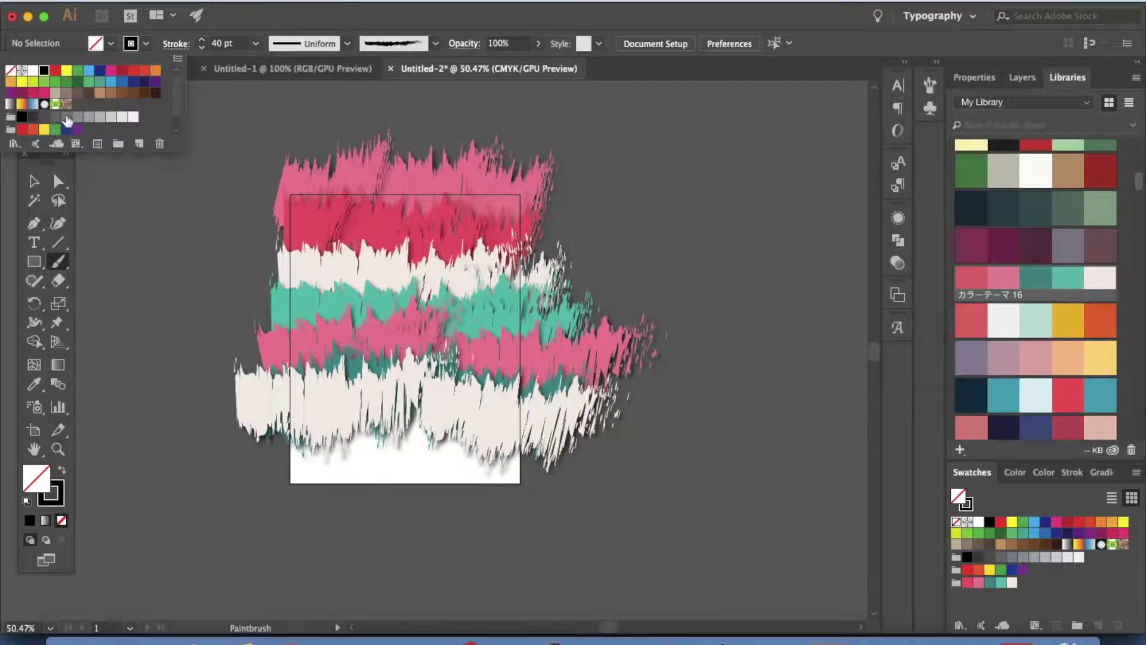
left_click(22, 126)
Step: Paint a pink band along the artwork's bottom edge, plus a short stroke at the lower right
mouse_move(257, 430)
left_mouse_down()
mouse_move(378, 445)
mouse_move(460, 432)
mouse_move(504, 452)
mouse_move(589, 441)
left_mouse_up()
left_click_drag(499, 436, 588, 452)
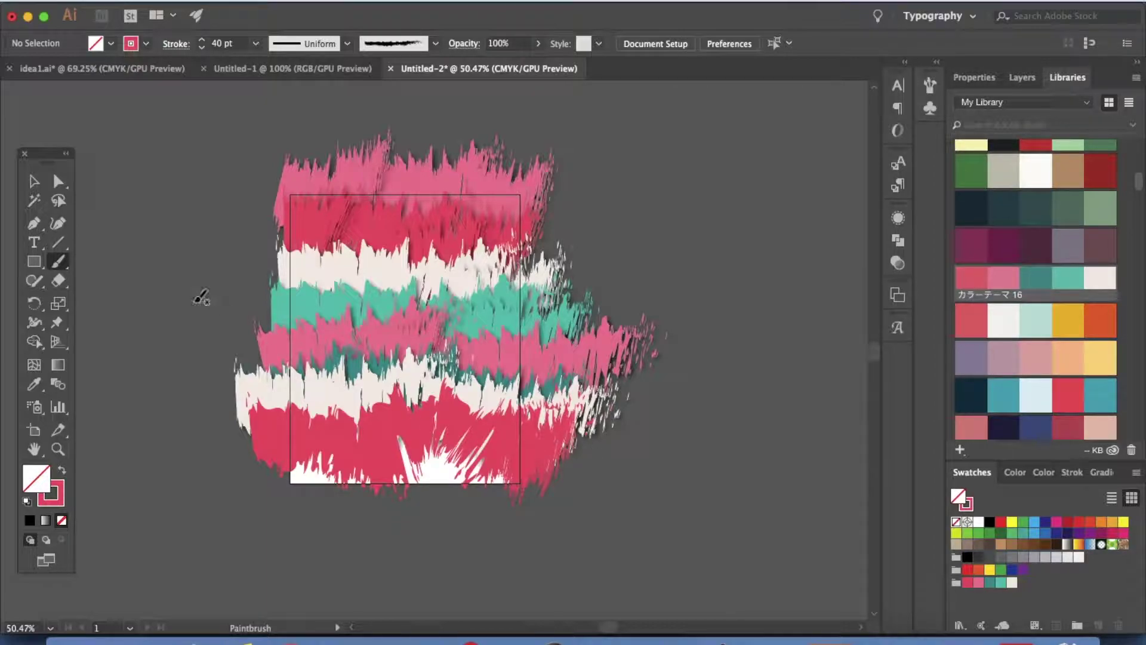
left_click(31, 184)
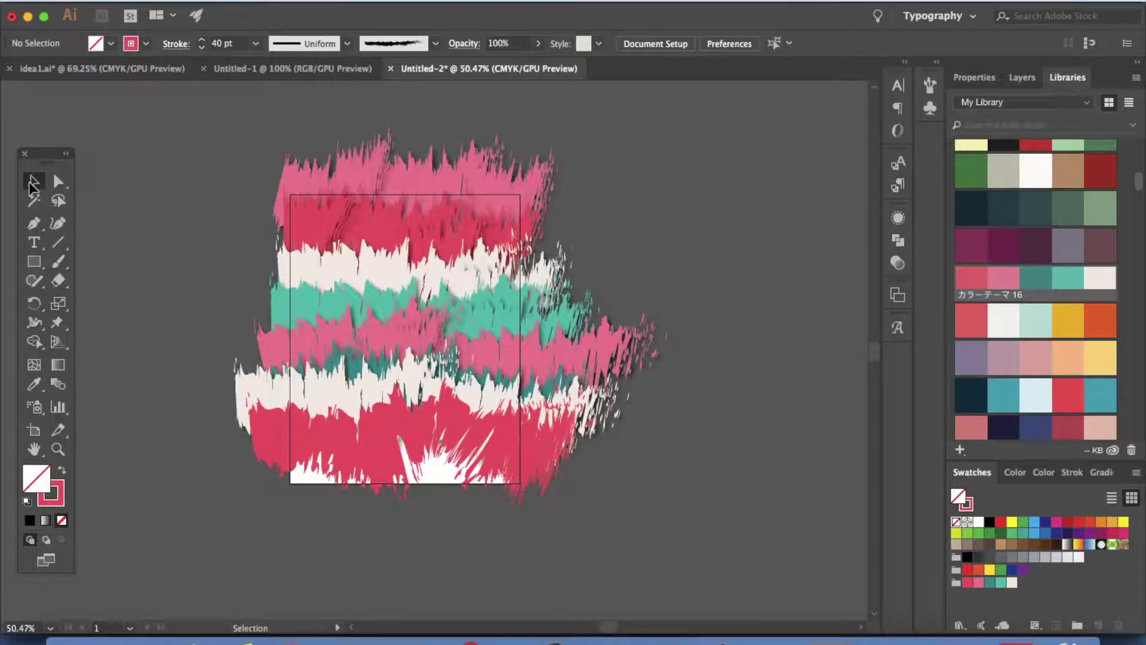
left_click(481, 441)
left_click(359, 2)
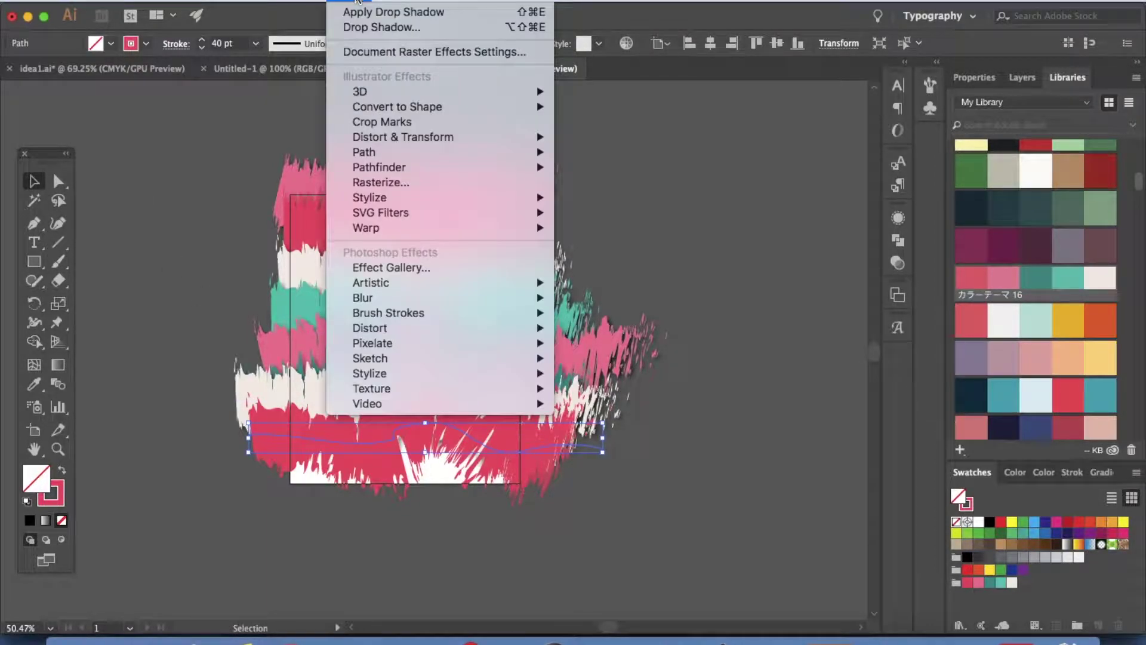
mouse_move(403, 200)
left_click(606, 197)
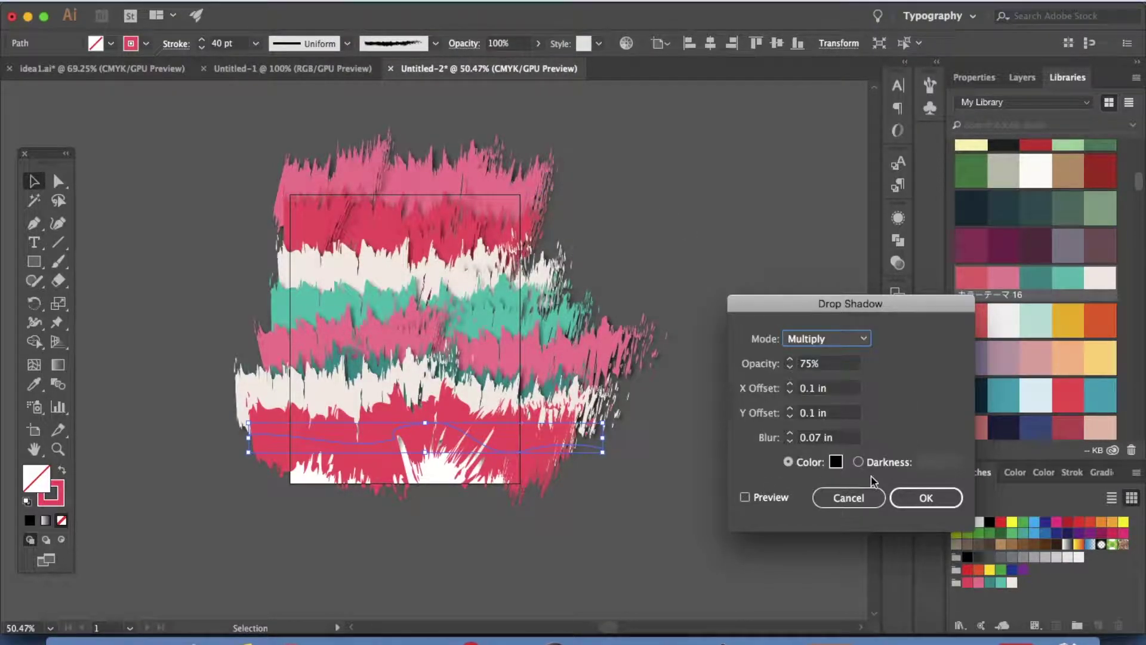
left_click(905, 500)
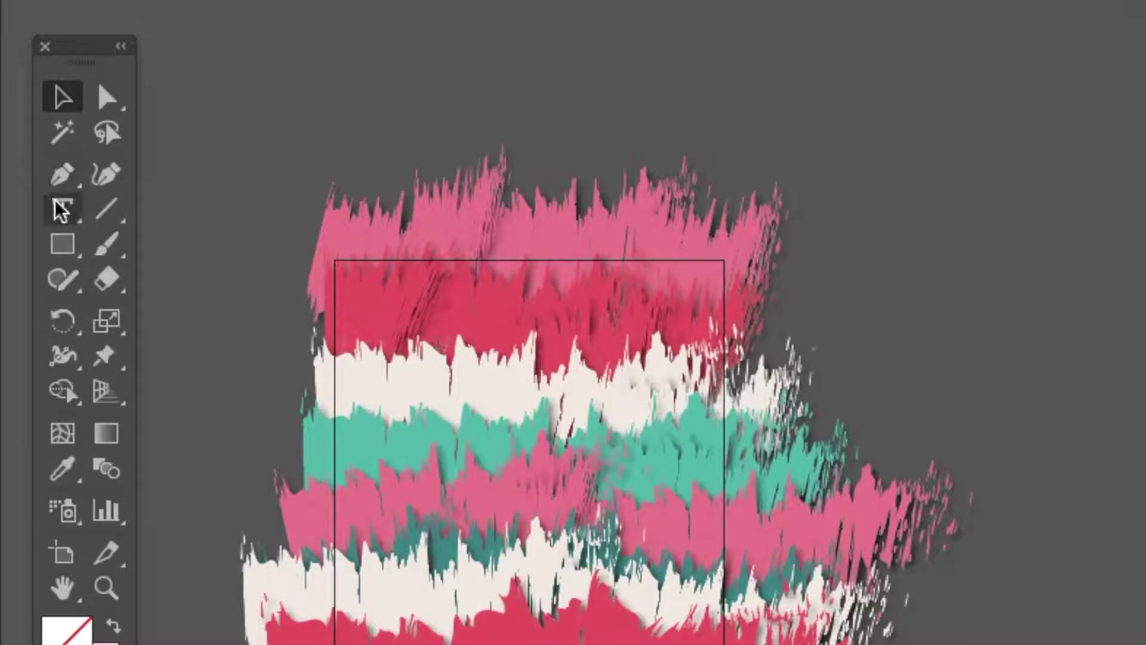
Step: Place a new text object beside the texture and type a capital A
left_click(62, 210)
left_click(898, 177)
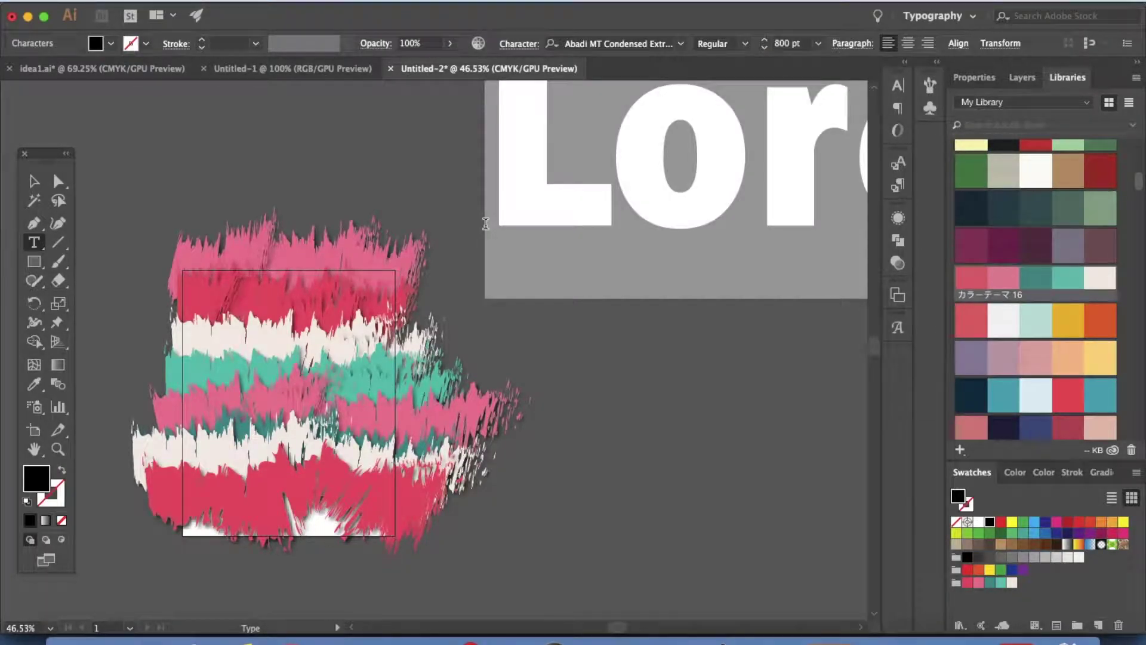
scroll(486, 224, "up", 3)
scroll(486, 224, "right", 2)
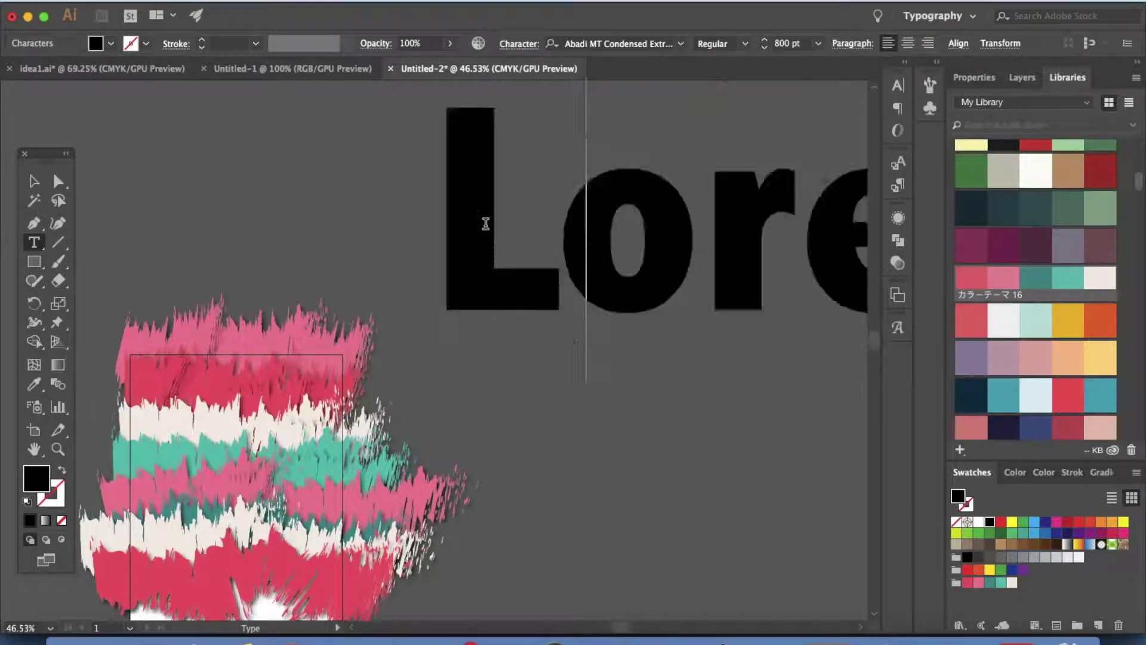
type("A")
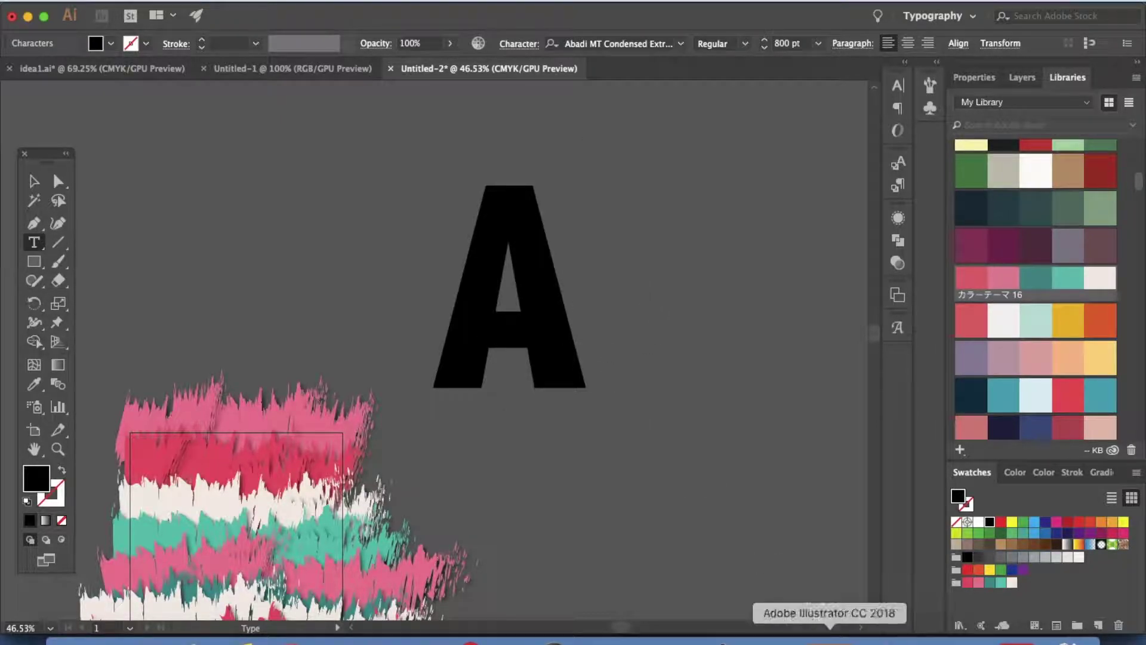
Step: Check the reference poster image, remove the stray v, and select the A text object
left_click(776, 640)
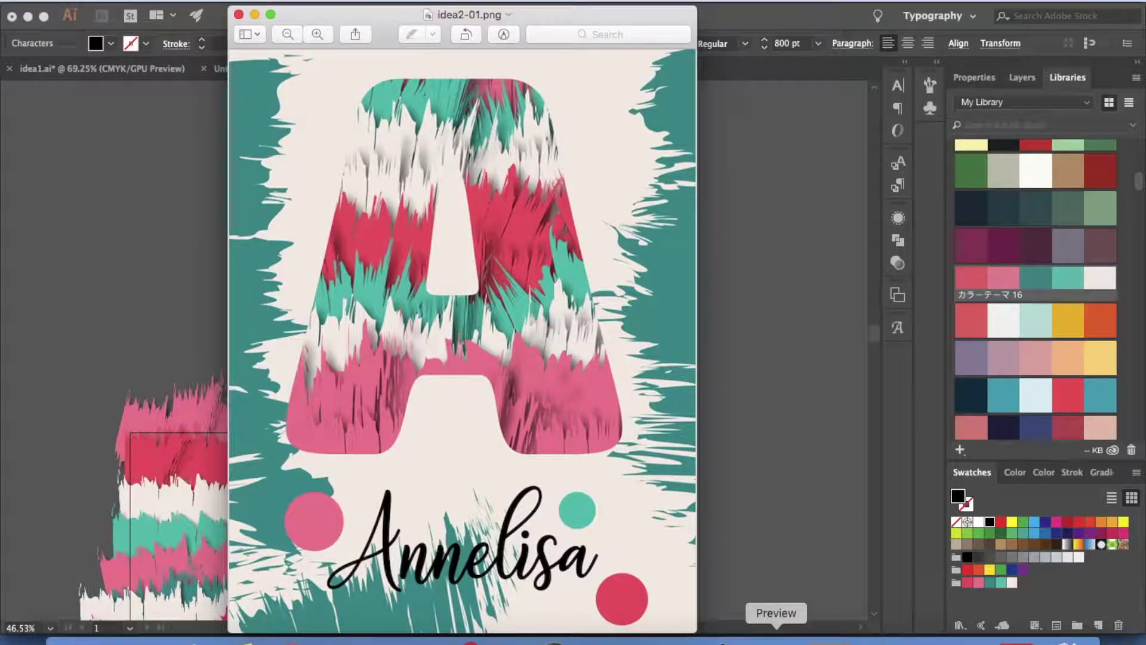
left_click(807, 500)
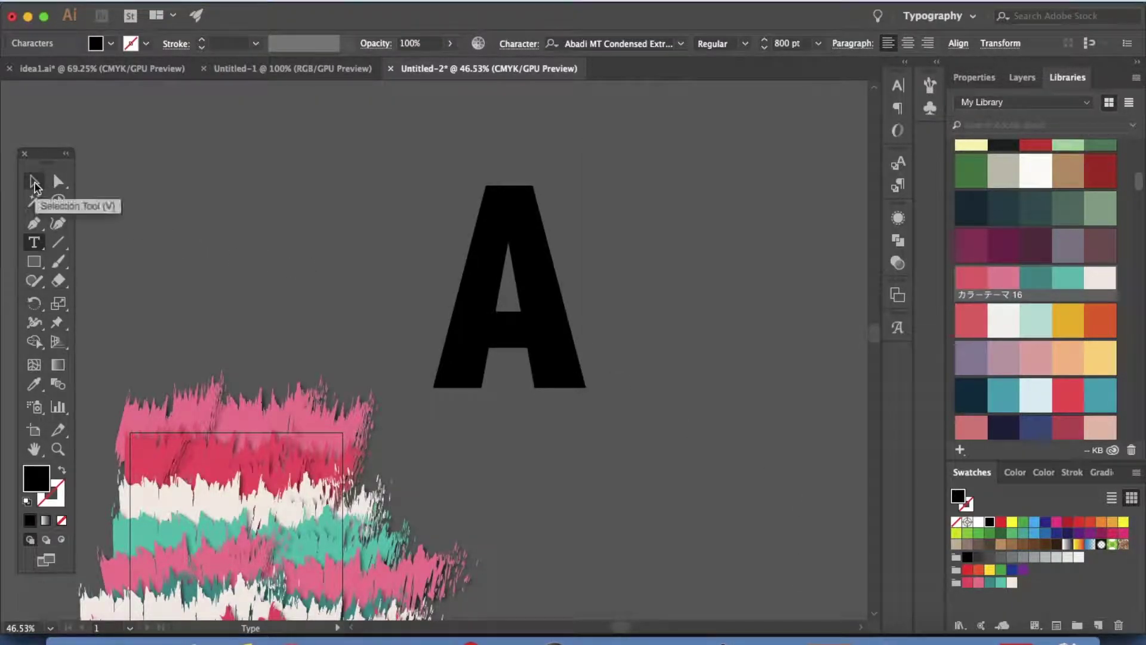
type("v")
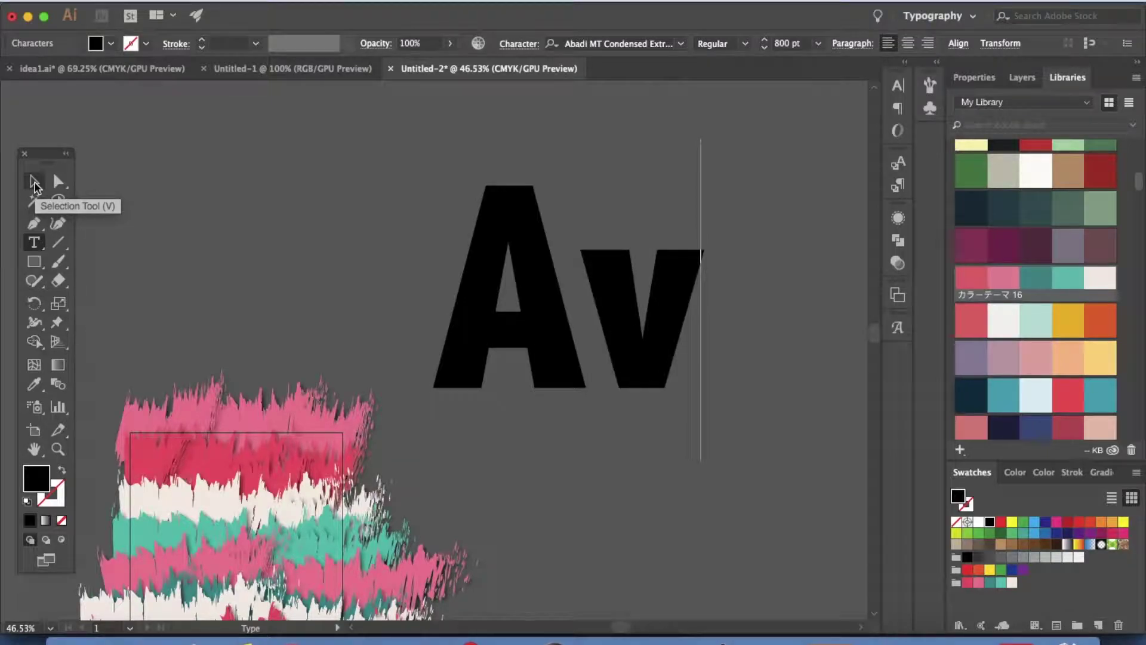
key("BackSpace")
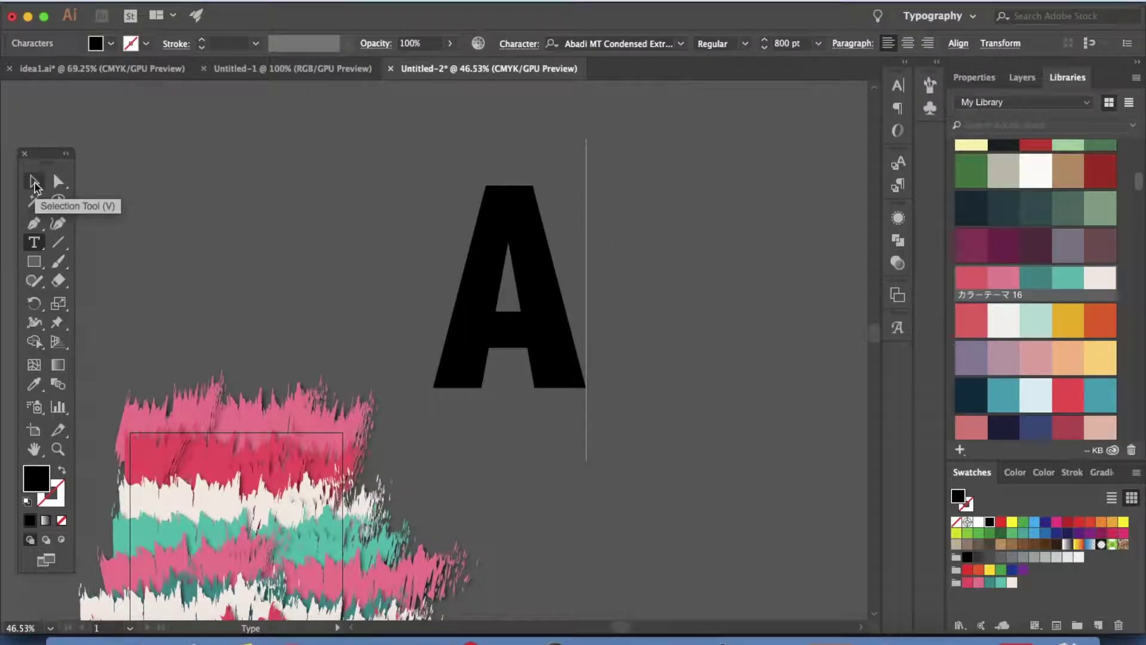
left_click(34, 182)
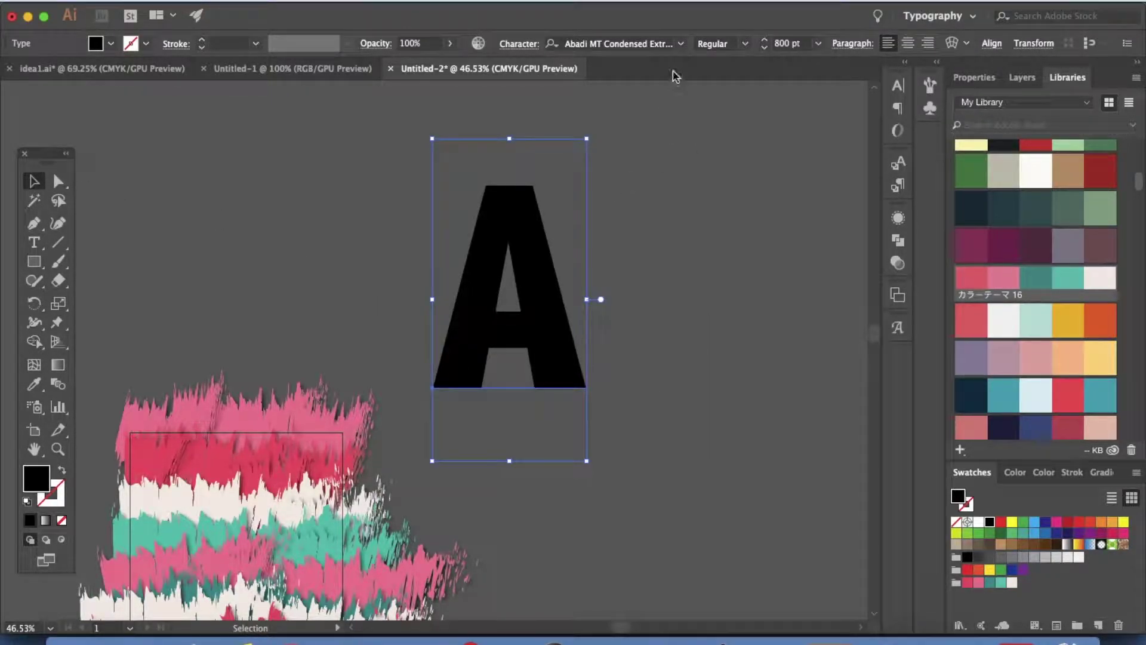
left_click(680, 43)
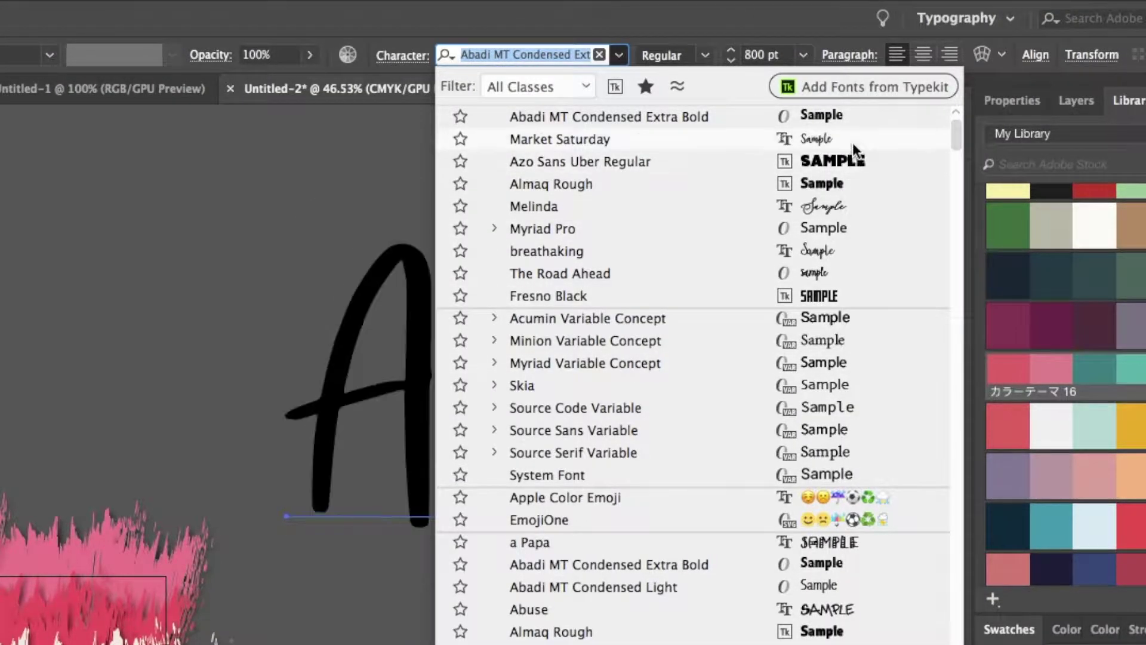
Step: Set the A in the Melinda font, then switch it to HWT Artz
left_click(841, 208)
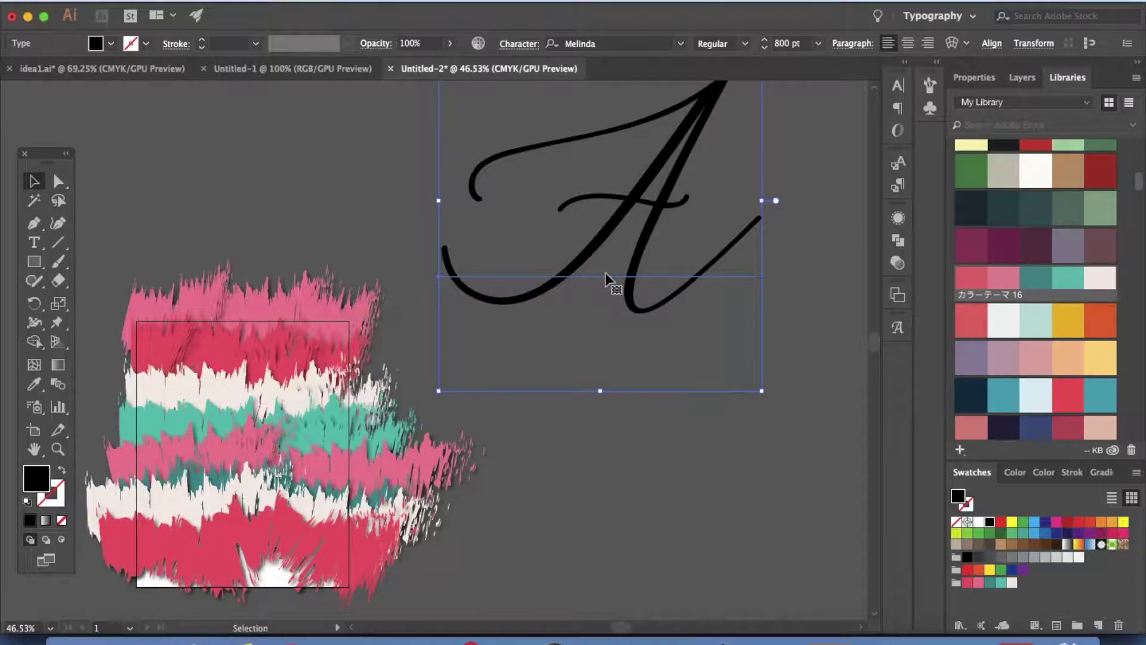
scroll(605, 272, "up", 3)
scroll(605, 273, "right", 3)
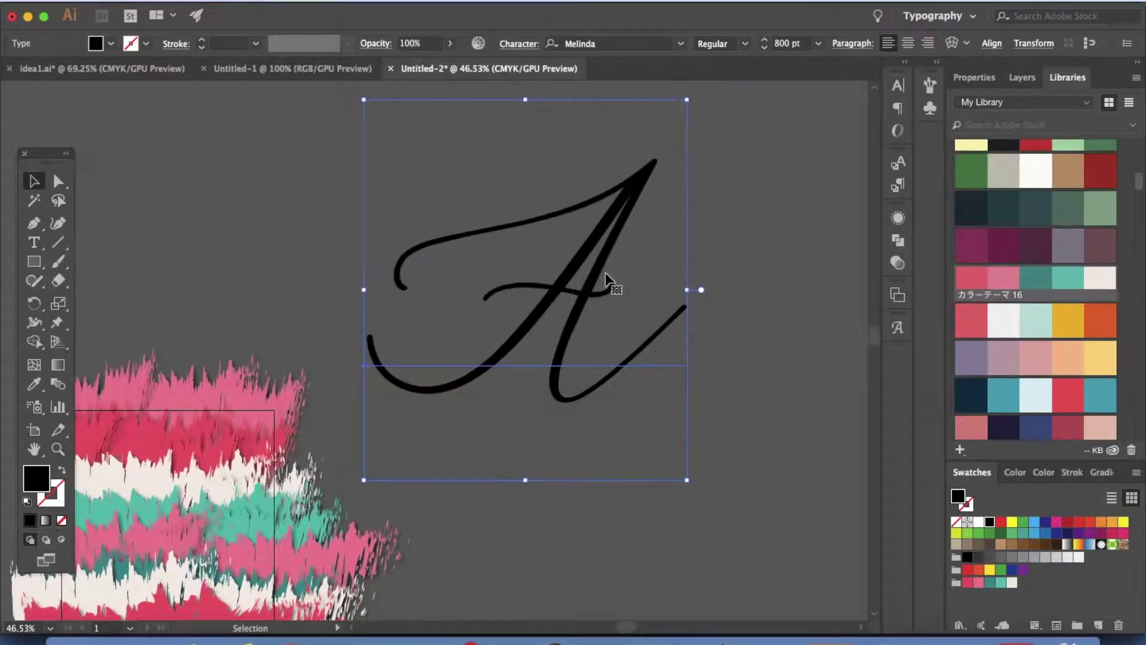
scroll(683, 133, "right", 3)
scroll(683, 133, "up", 1)
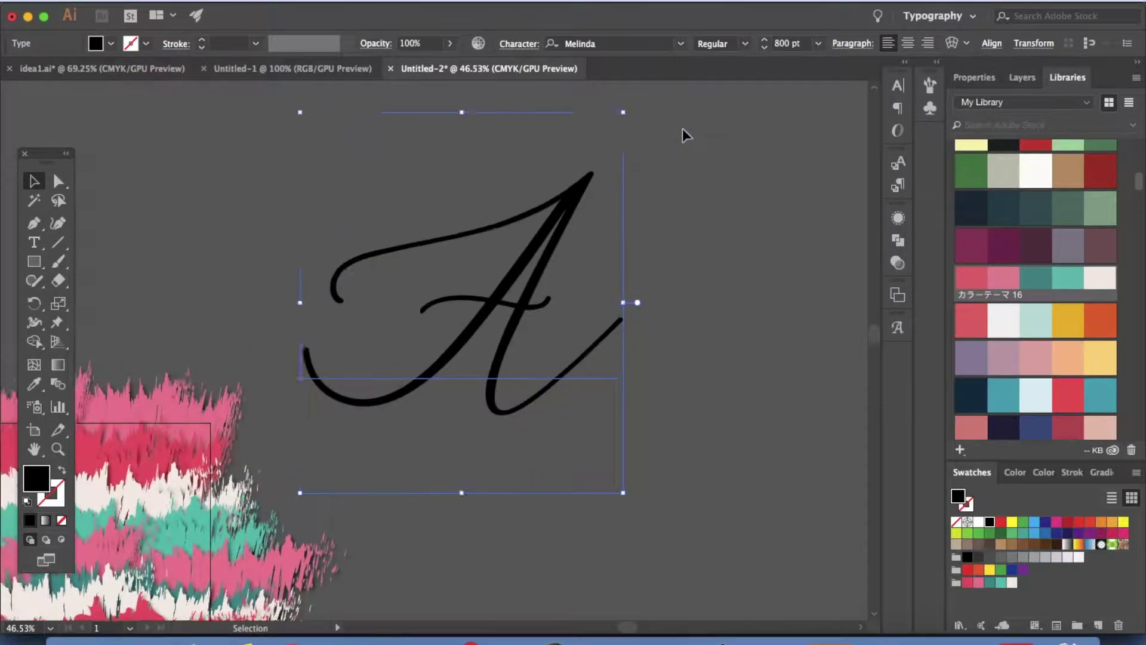
left_click(681, 44)
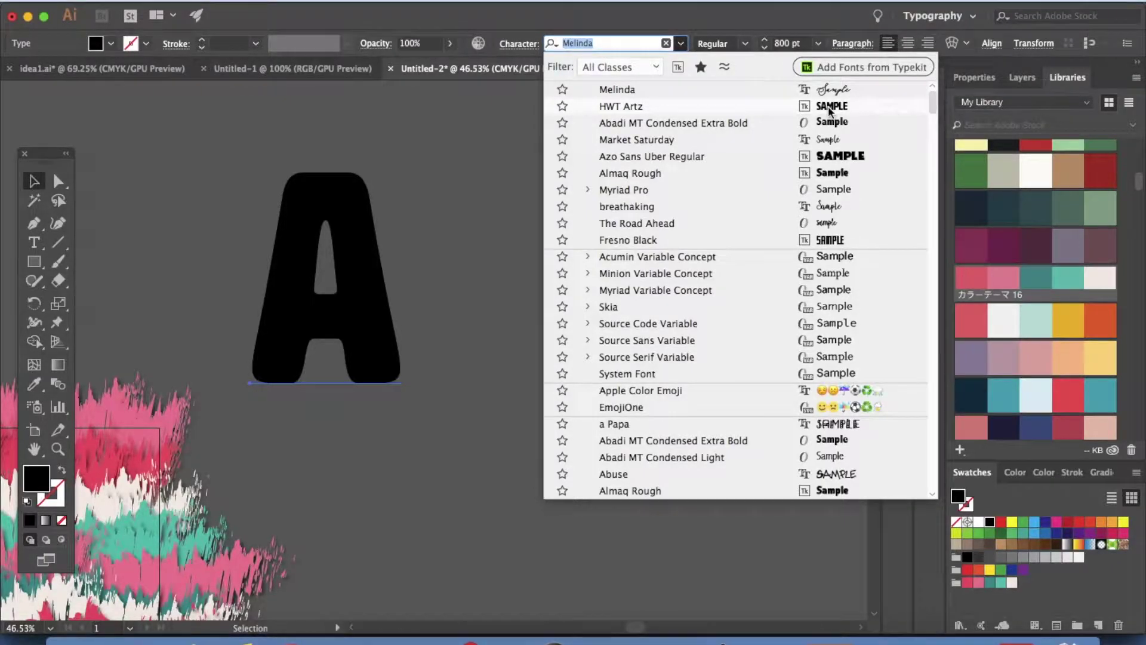
left_click(828, 107)
Step: Move the HWT Artz A over the brush-stroke texture and enlarge it to 900 pt
scroll(633, 251, "down", 5)
scroll(633, 251, "left", 8)
left_click_drag(606, 206, 341, 472)
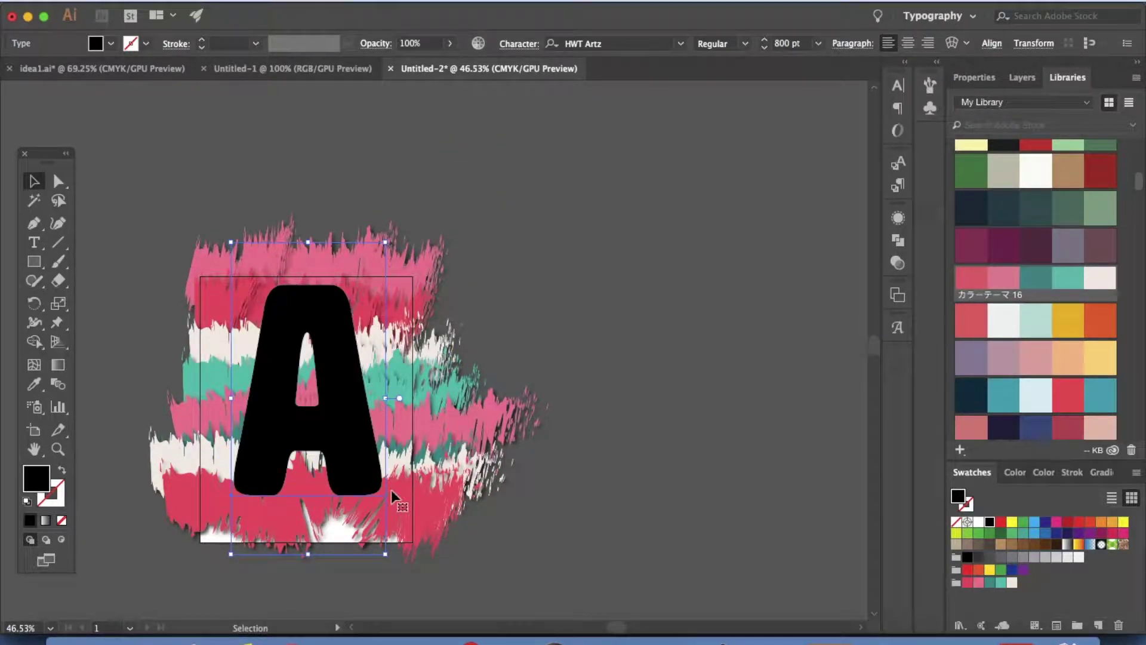
left_click(781, 44)
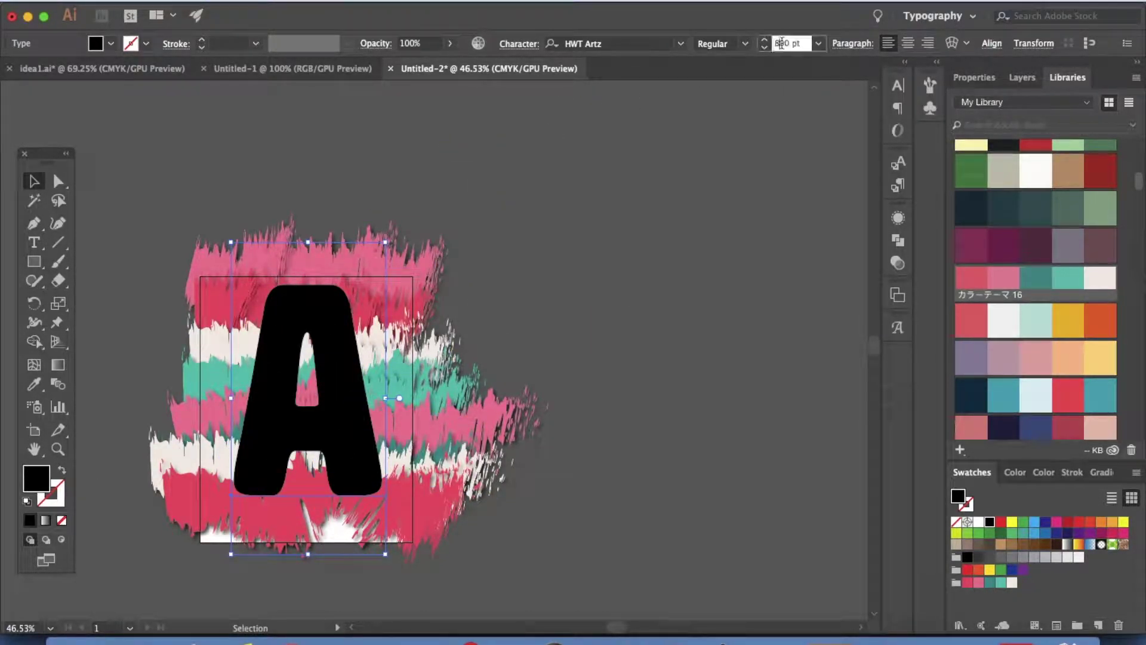
double_click(781, 43)
type("900")
key("Return")
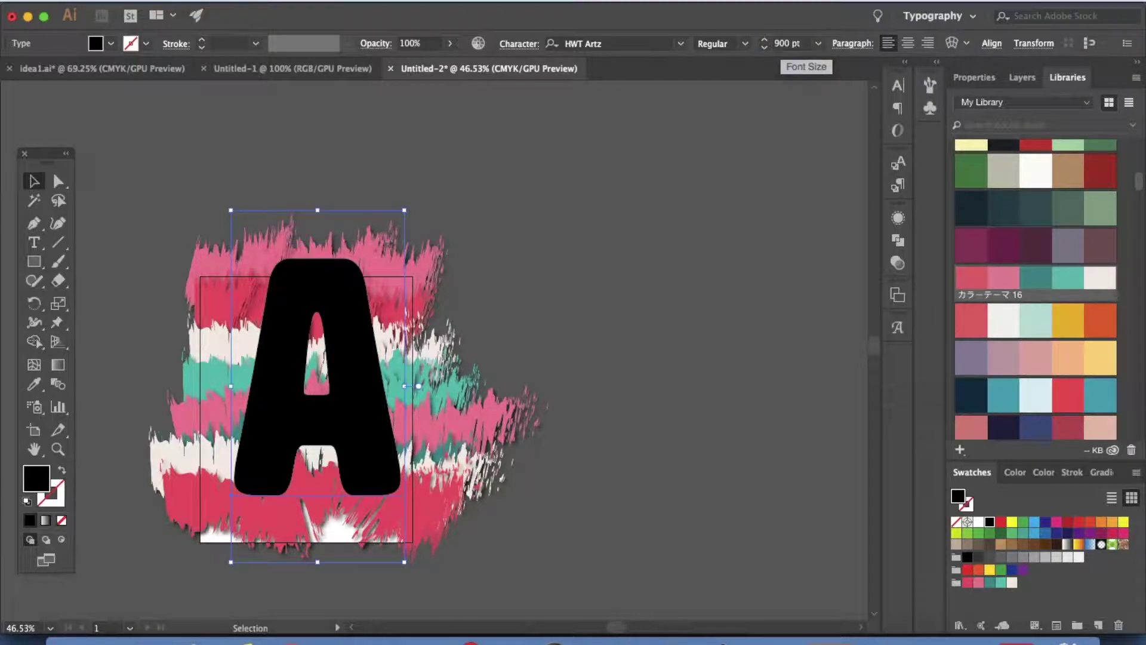
left_click_drag(360, 368, 348, 367)
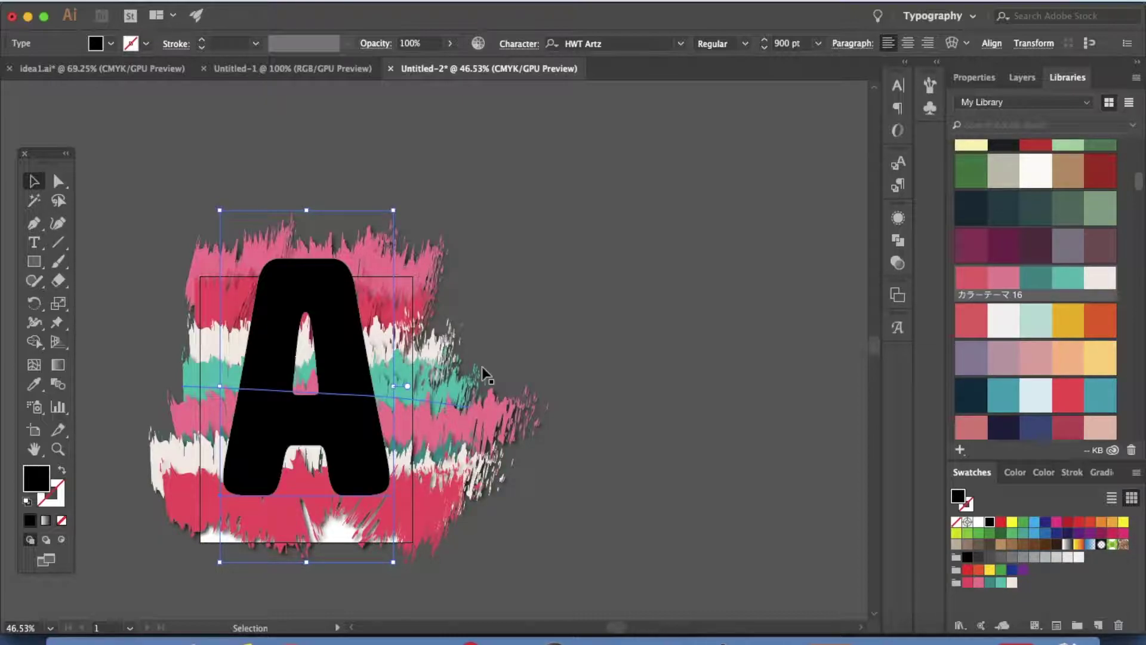
left_click(600, 345)
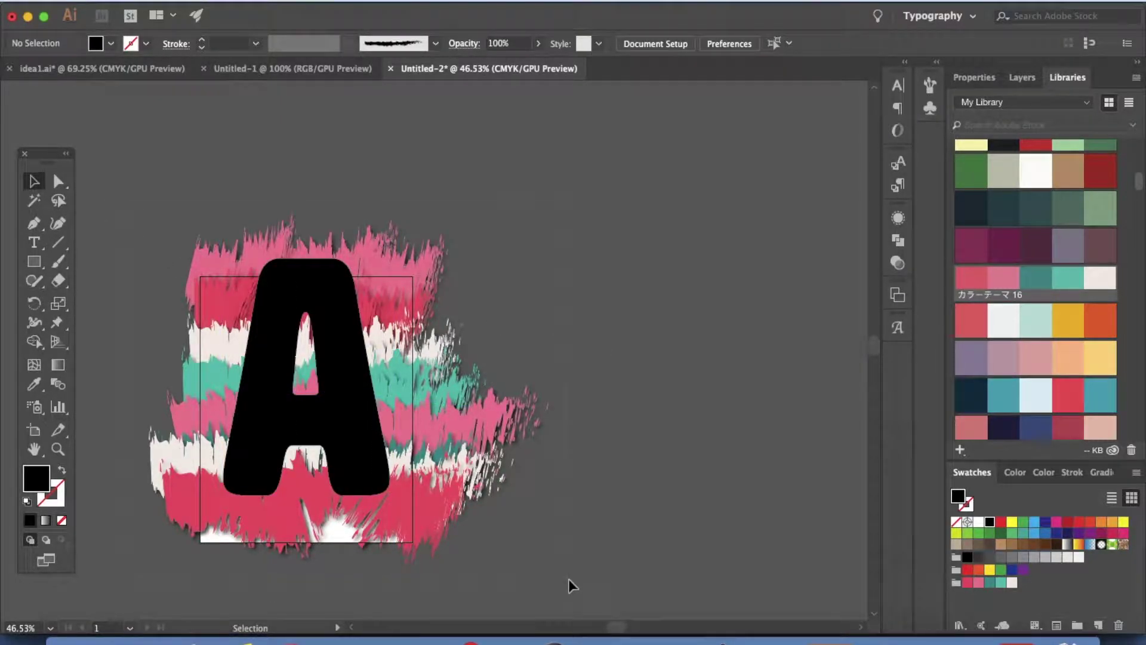
Step: Select all the artwork and make a clipping mask, clipping the texture inside the A
key("super+a")
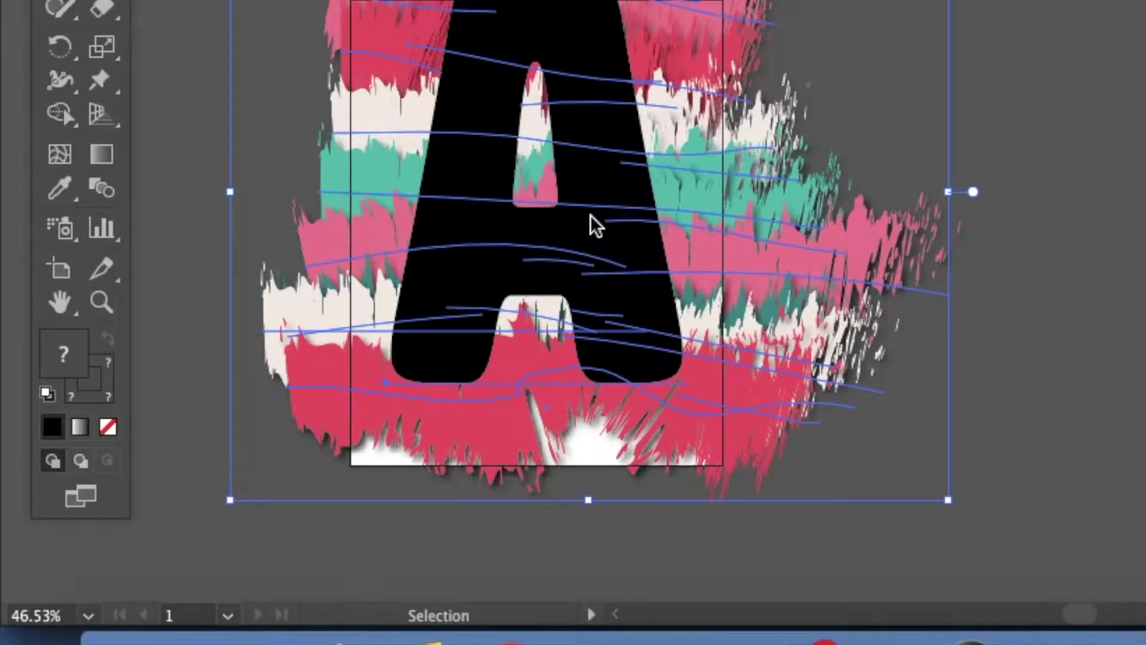
right_click(338, 403)
left_click(791, 432)
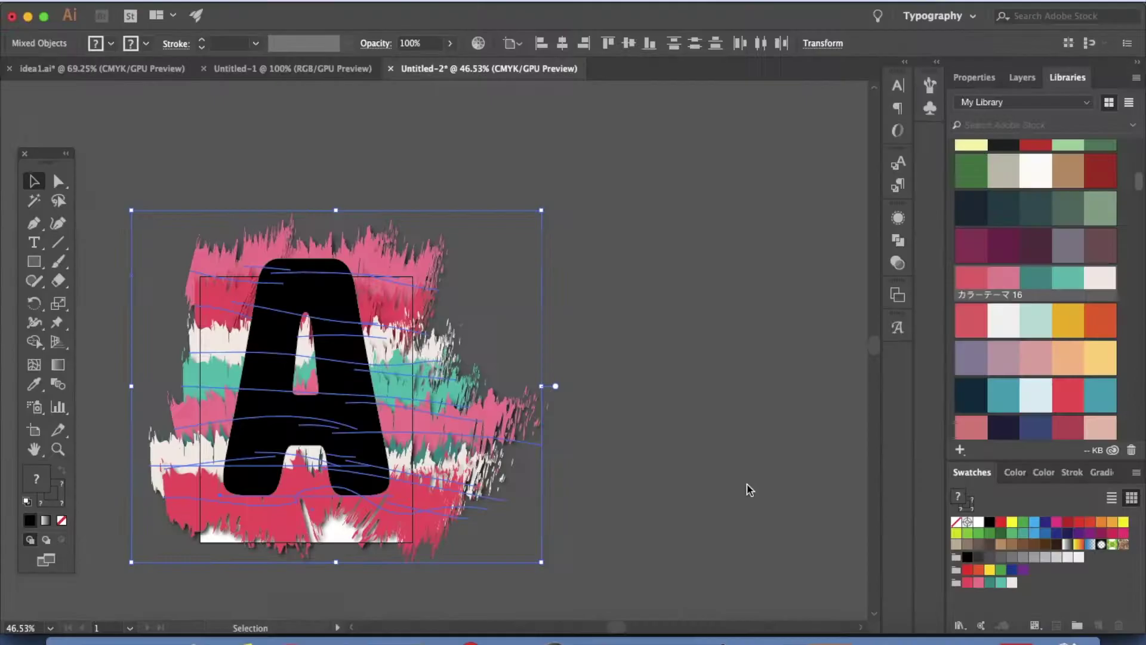
Step: Scale the clipped, patterned A down to fit the page
key("super+minus")
key("super+minus")
left_click(715, 285)
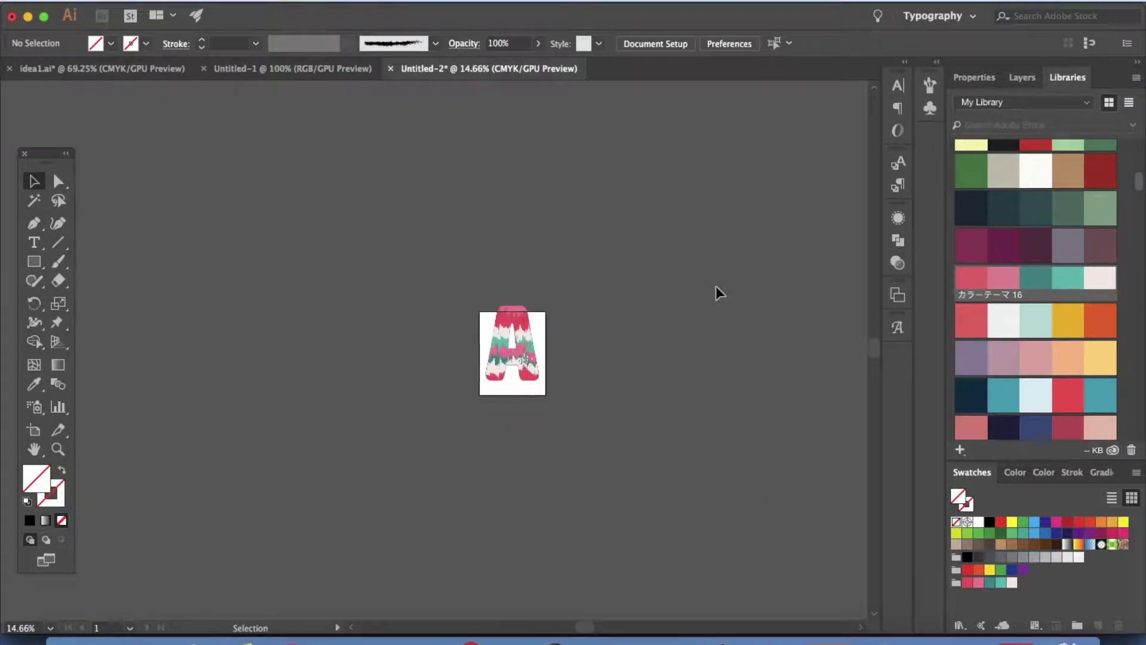
key("super+plus")
key("super+plus")
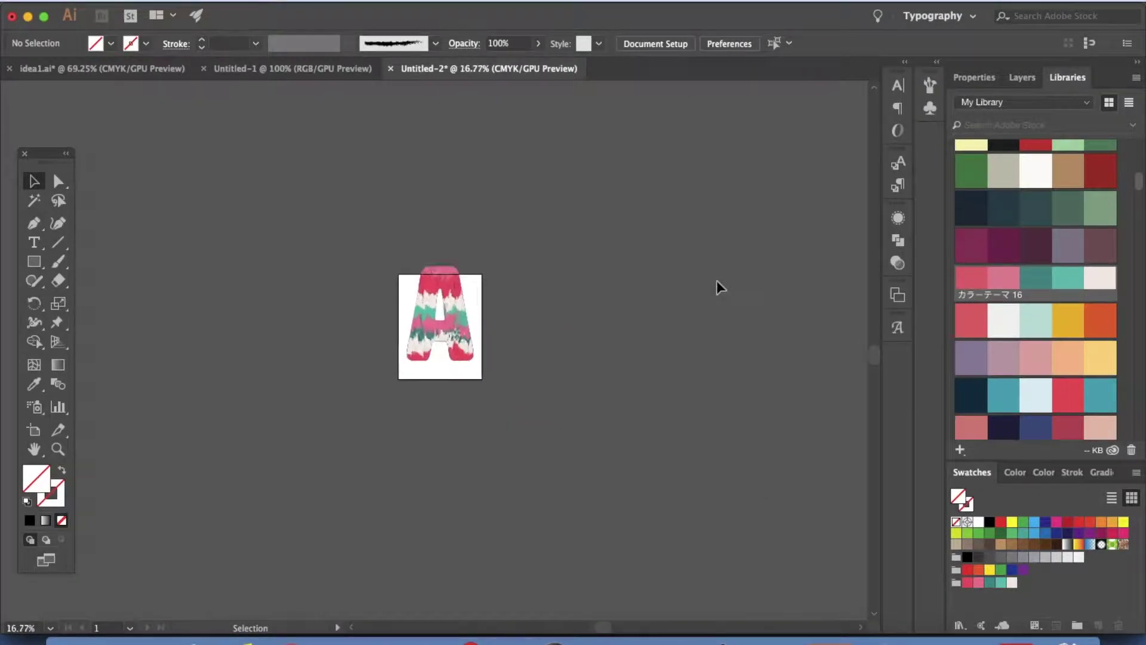
left_click(435, 363)
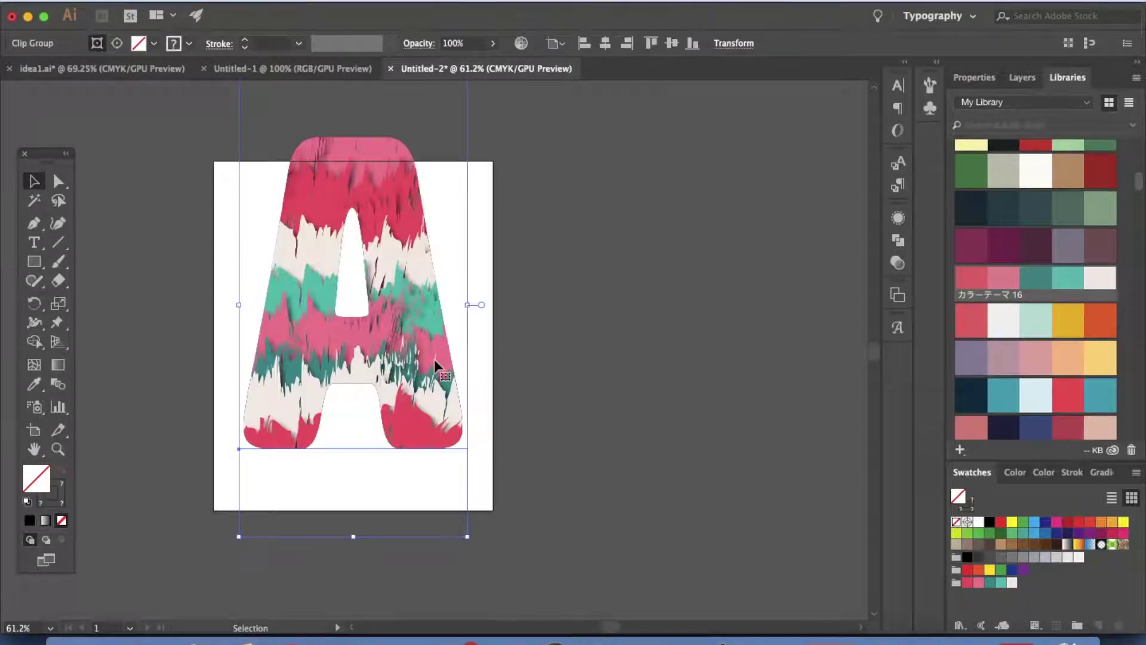
left_click_drag(467, 536, 375, 398)
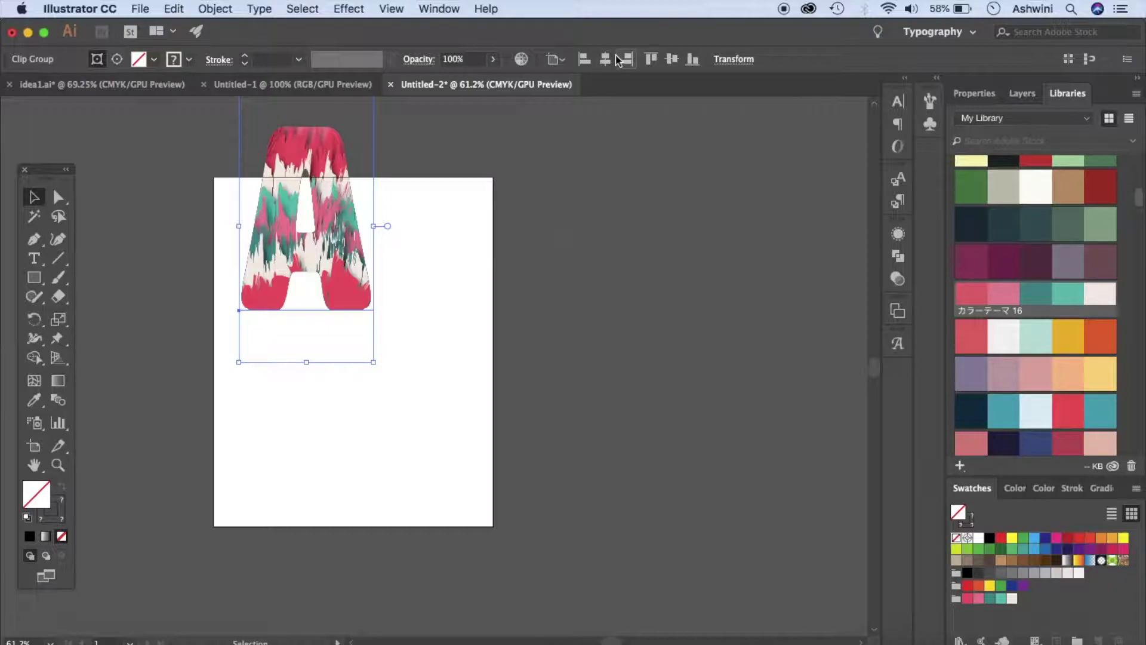
Step: Show the Align options and centre the patterned A horizontally and vertically on the artboard
left_click(454, 9)
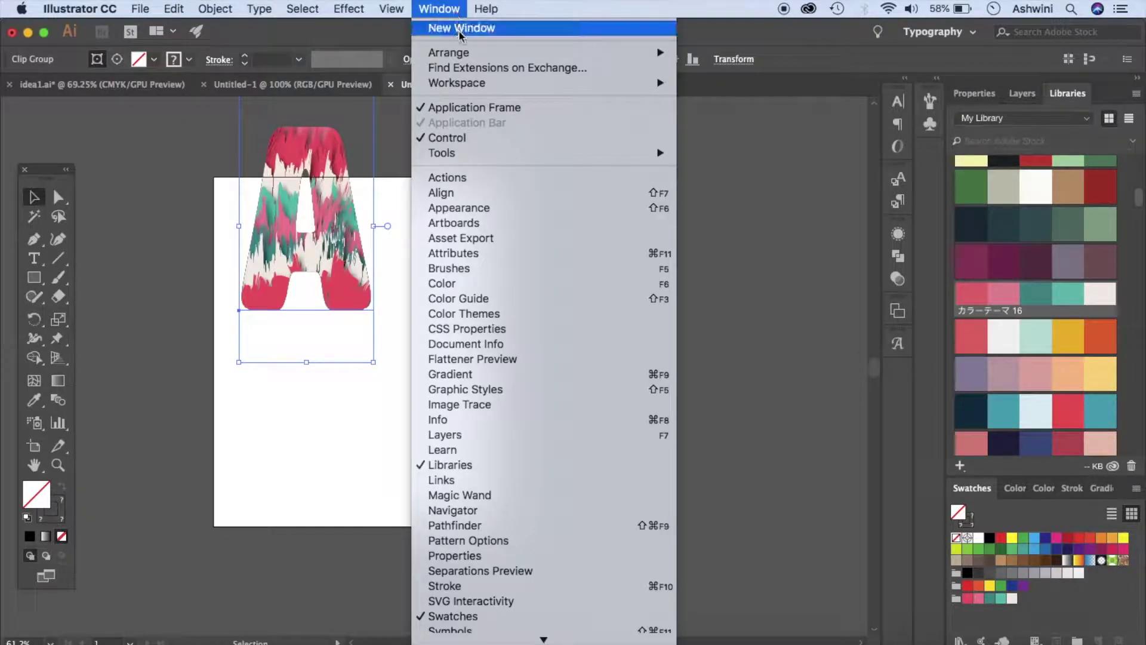
left_click(496, 192)
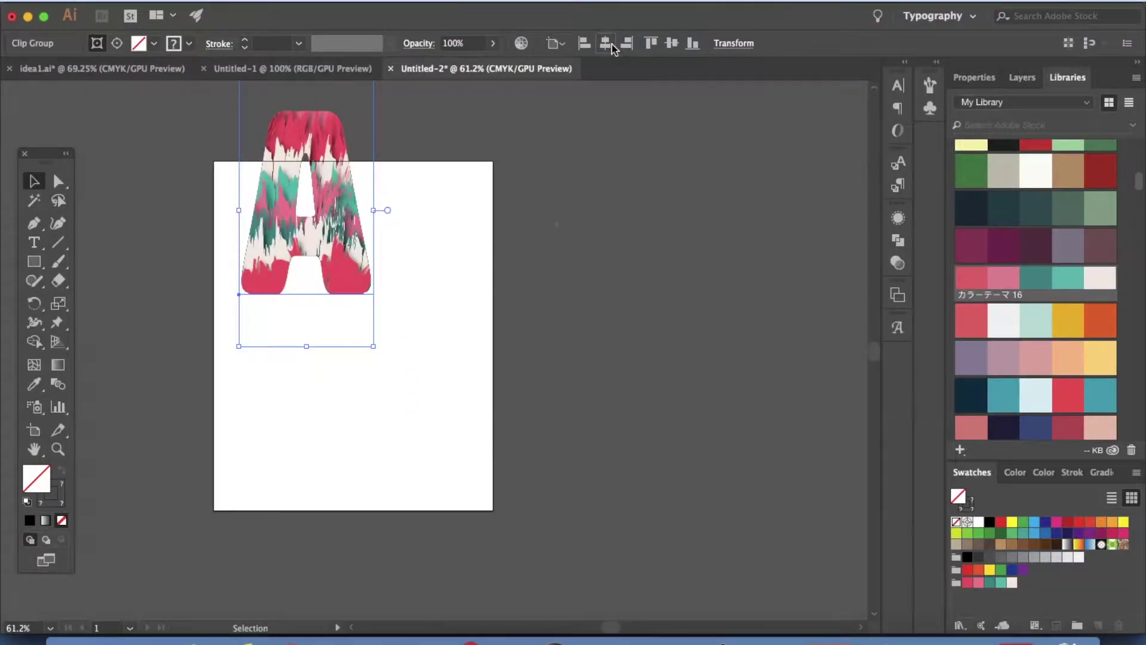
left_click(612, 45)
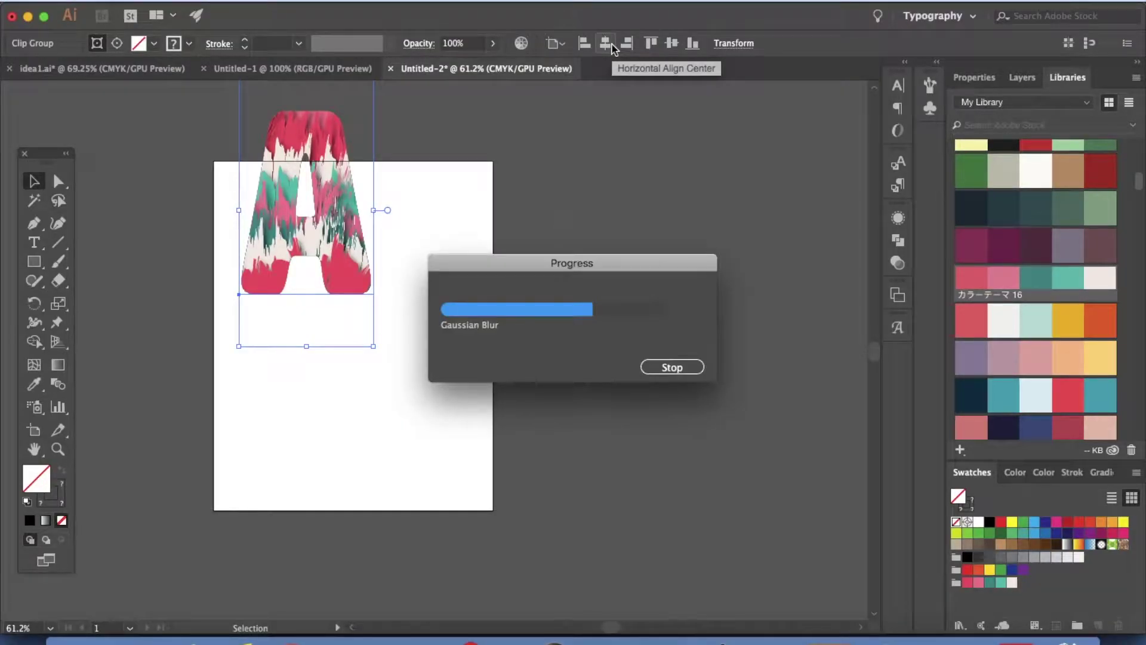
left_click(674, 46)
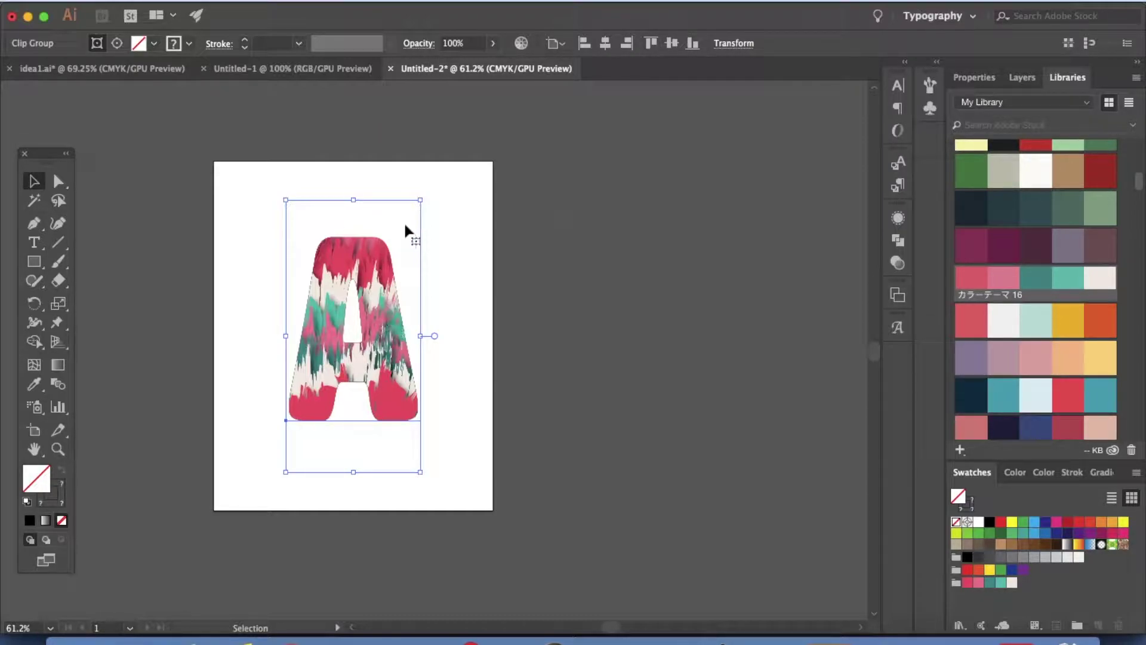
Step: Enlarge the patterned A from its centre and move it 0.32 in higher on the page
key("shift")
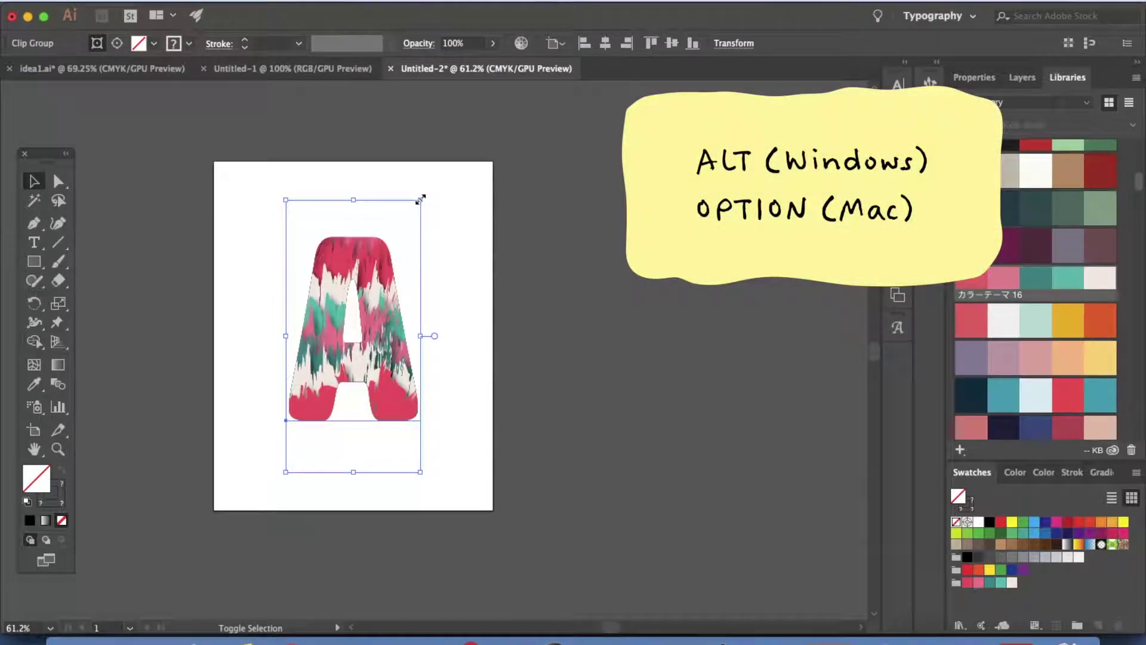
left_click_drag(420, 198, 449, 182)
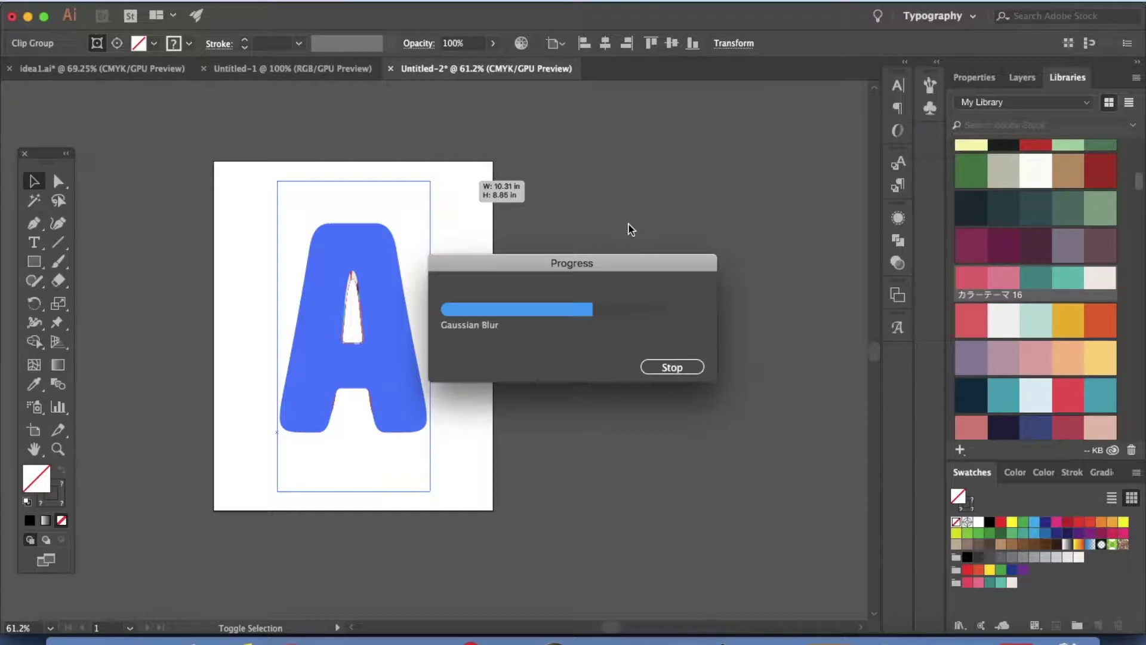
left_click_drag(421, 403, 421, 382)
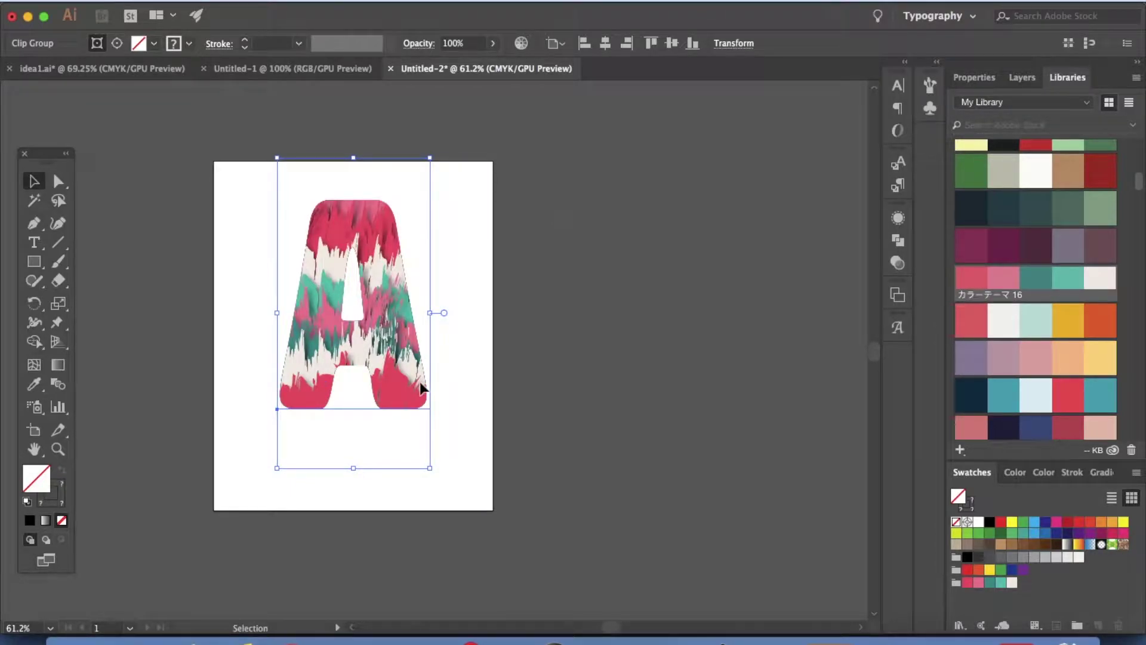
left_click(297, 156)
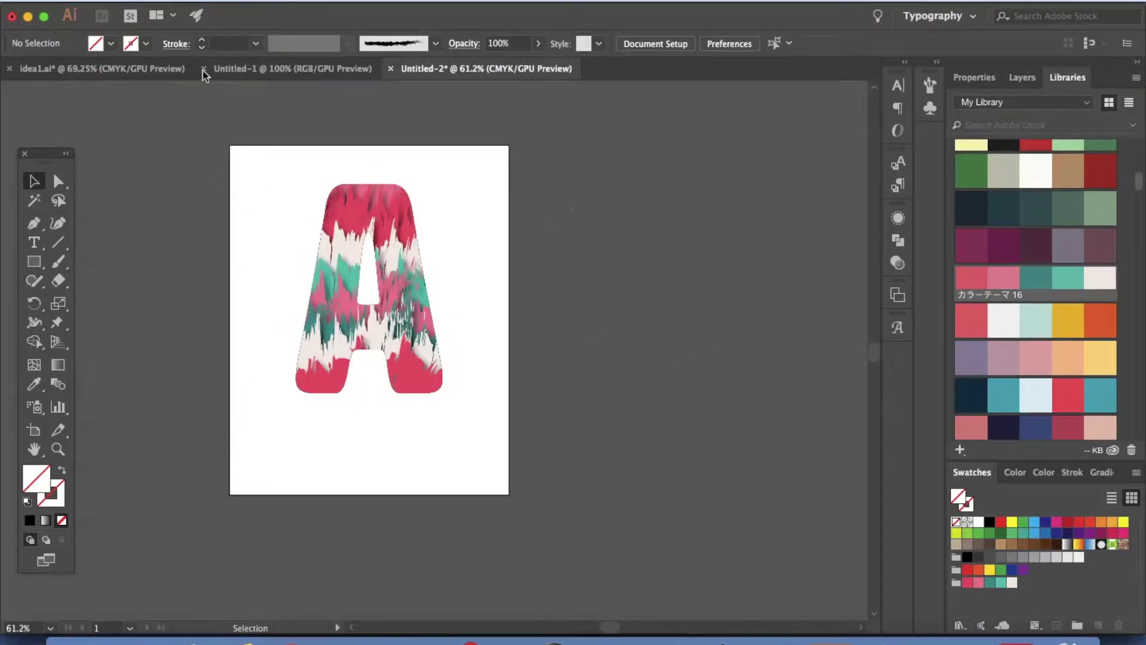
Step: Check the reference poster, then try a 20 pt teal stroke down the left edge and undo it
left_click(775, 635)
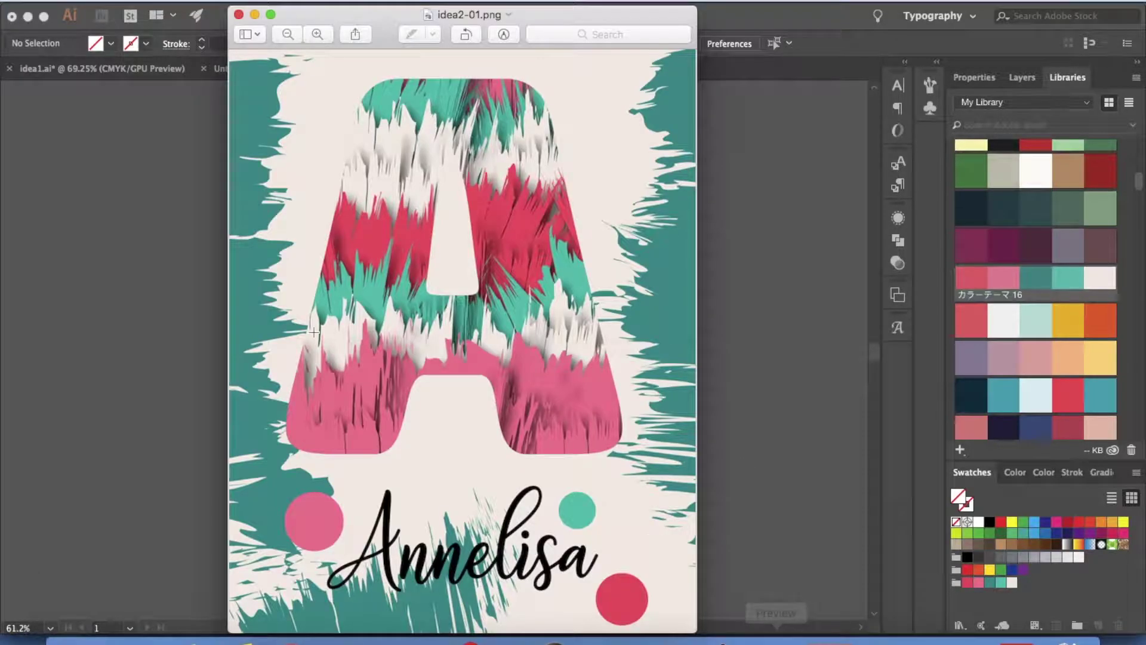
left_click(798, 415)
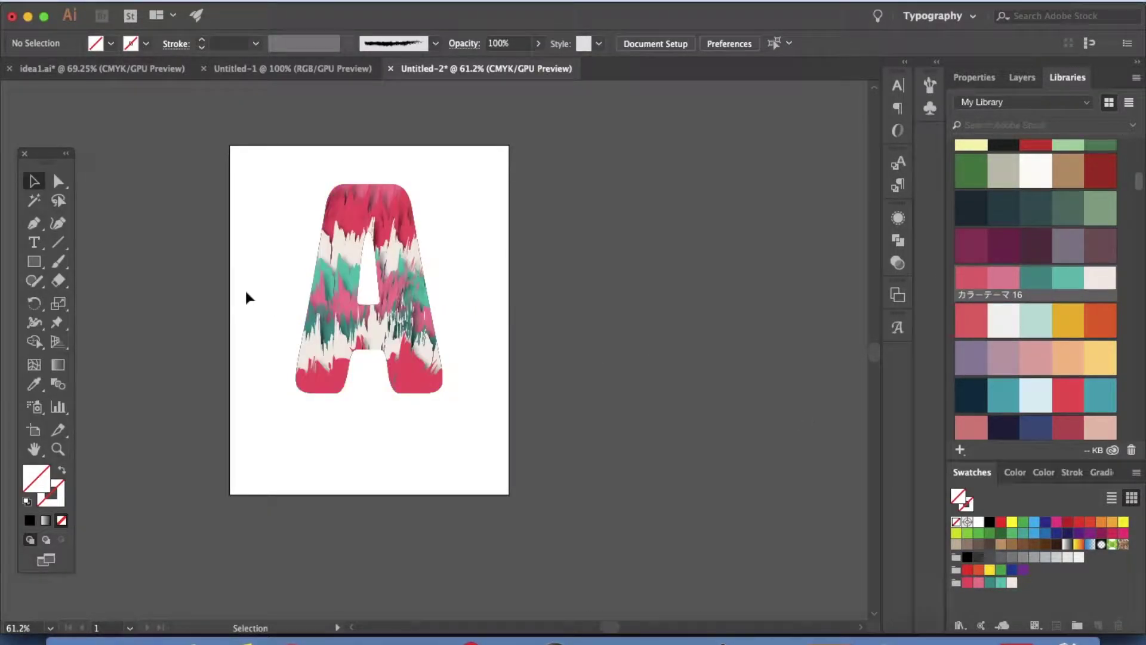
left_click(58, 261)
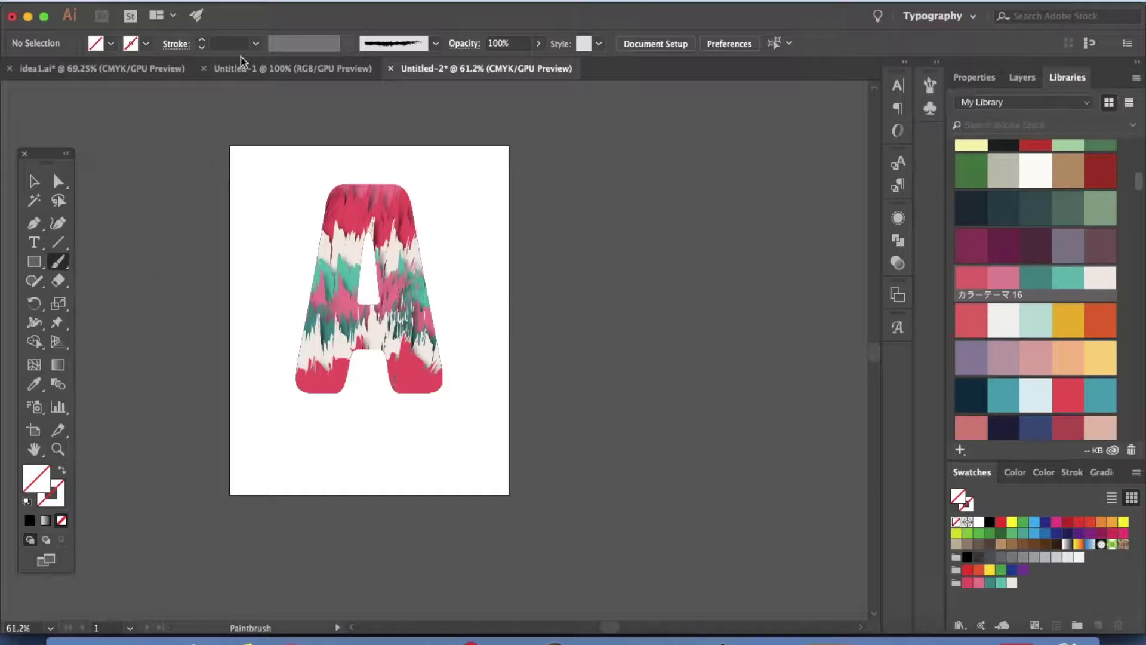
left_click(254, 45)
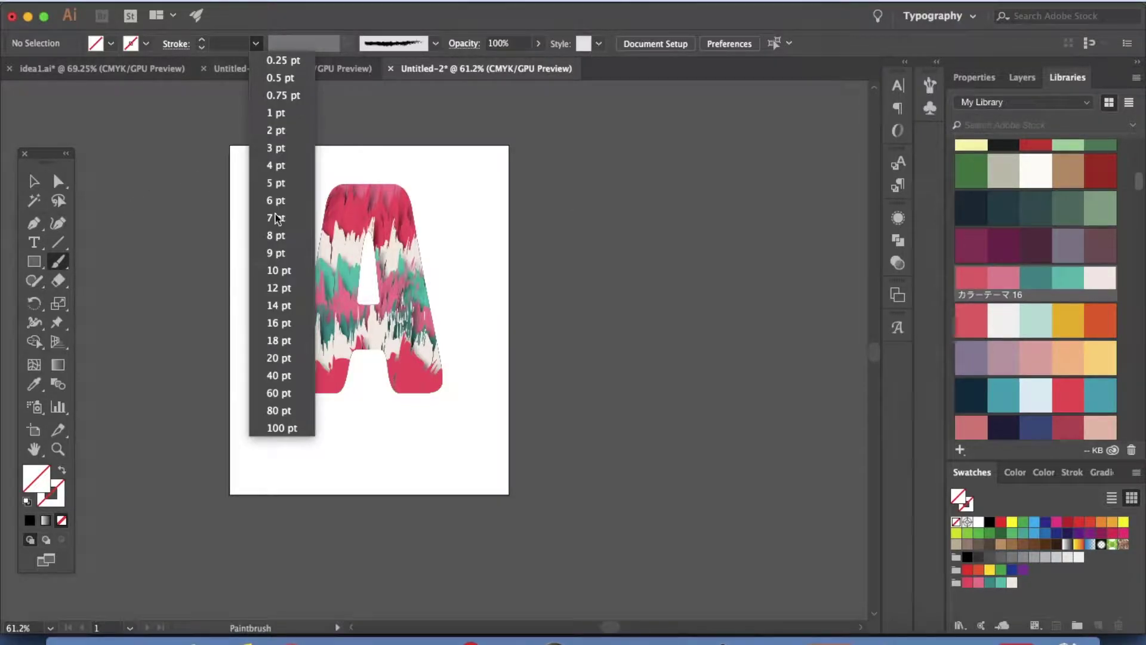
left_click(278, 358)
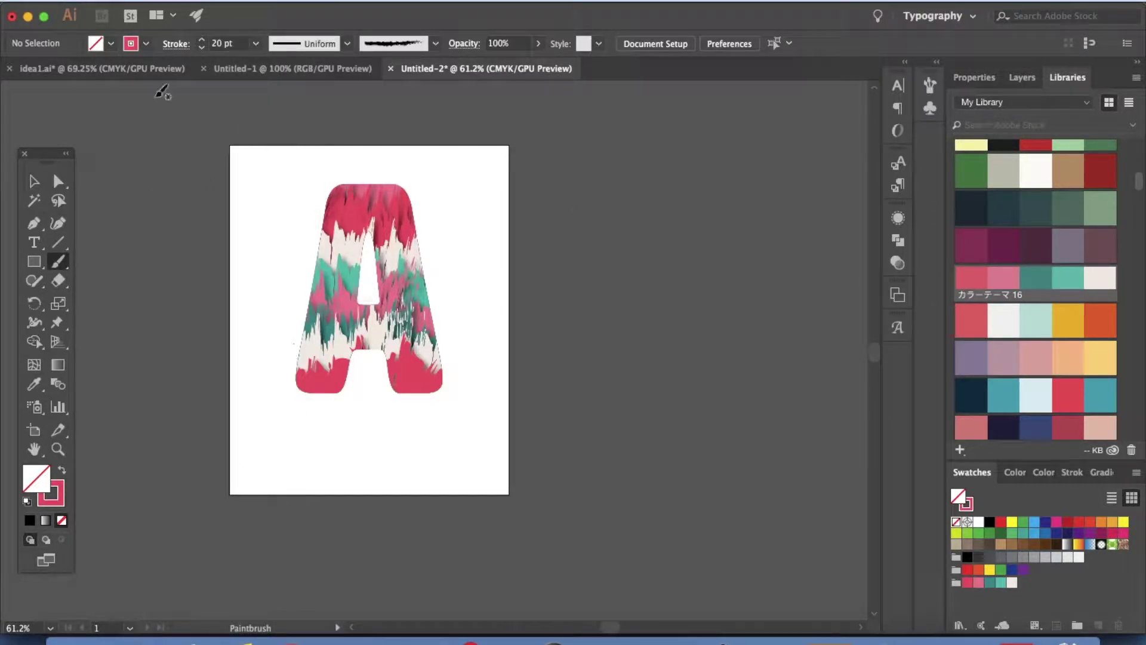
left_click(146, 43)
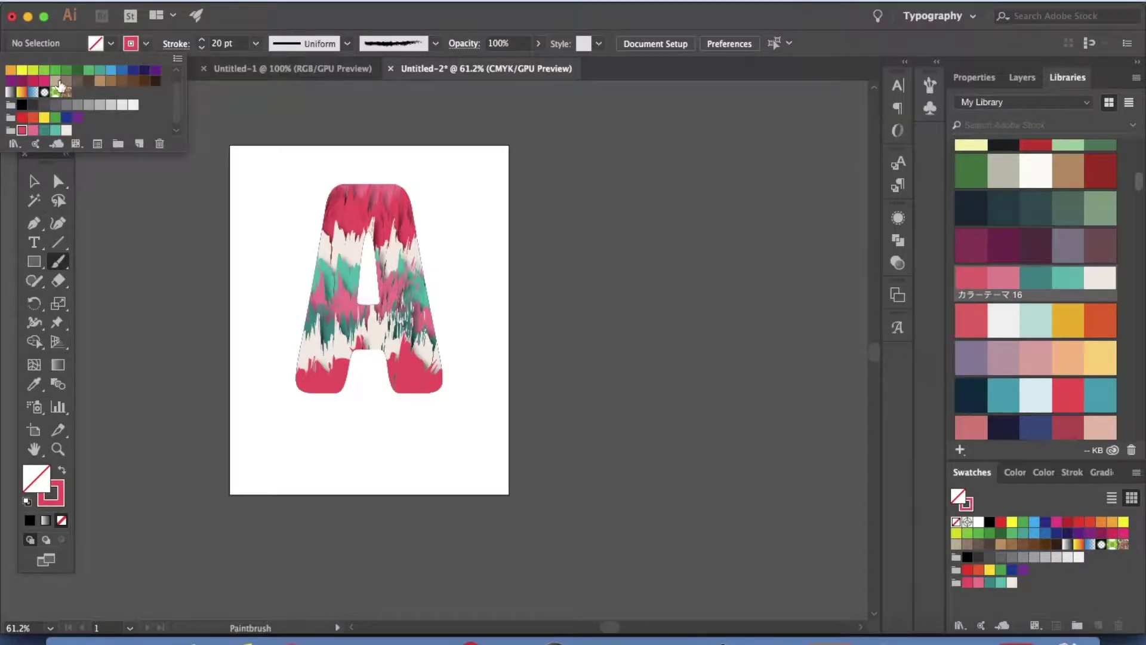
left_click(44, 131)
mouse_move(241, 126)
left_mouse_down()
mouse_move(256, 238)
mouse_move(224, 467)
mouse_move(251, 534)
left_mouse_up()
key("ctrl+z")
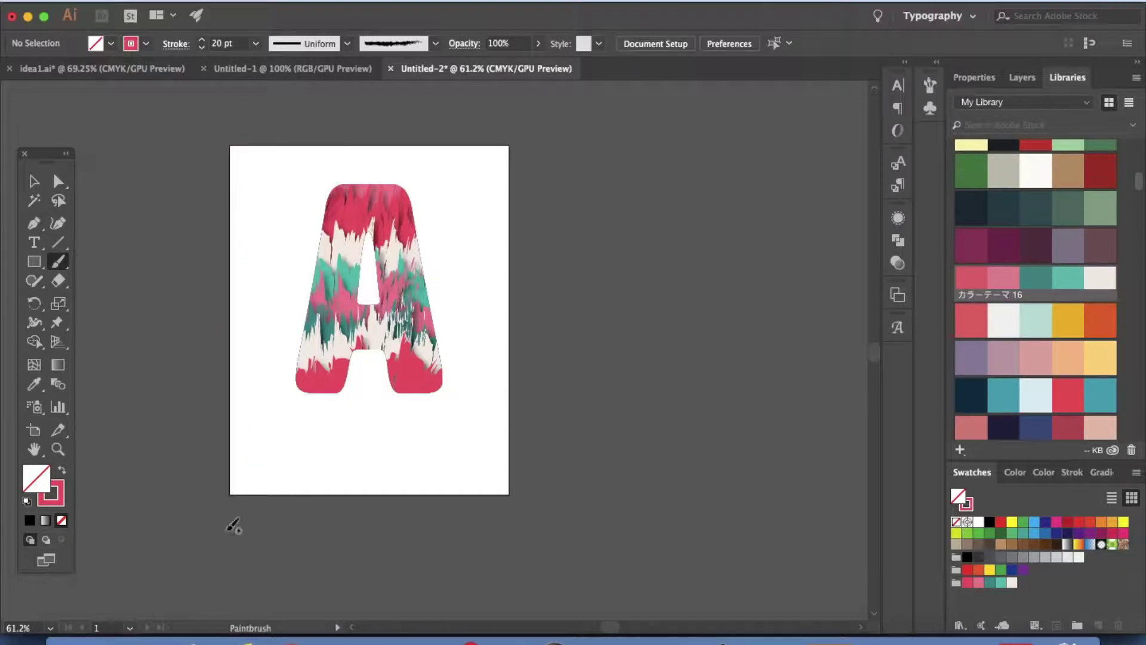
Step: Paint 40 pt teal brush strokes down the page's right and left edges
left_click(258, 42)
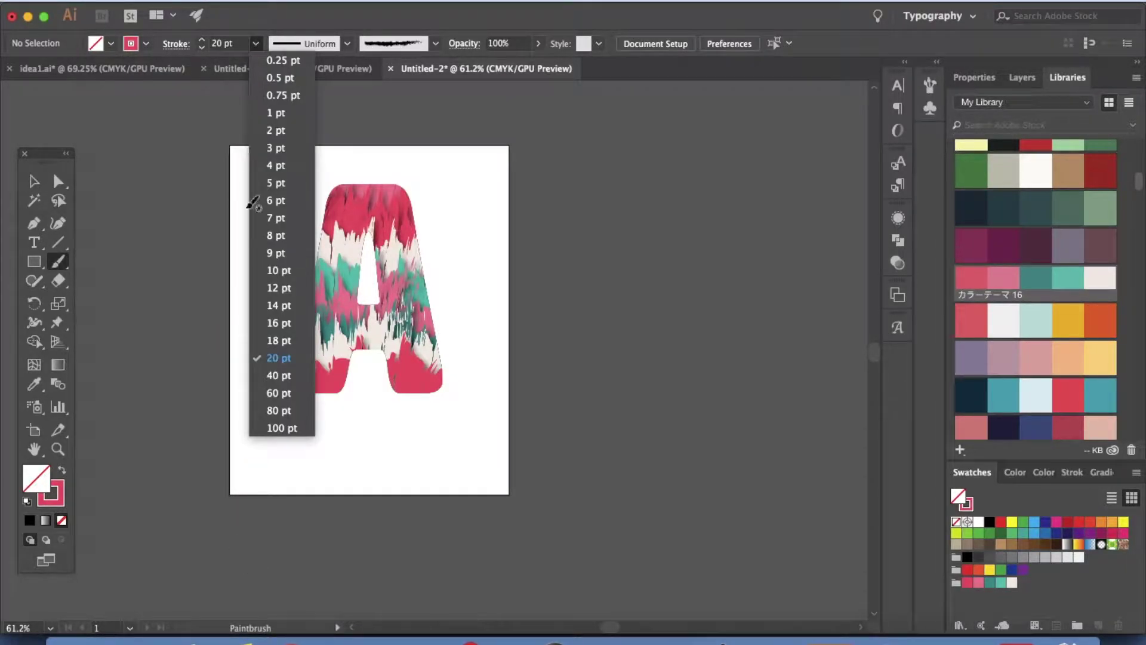
left_click(286, 375)
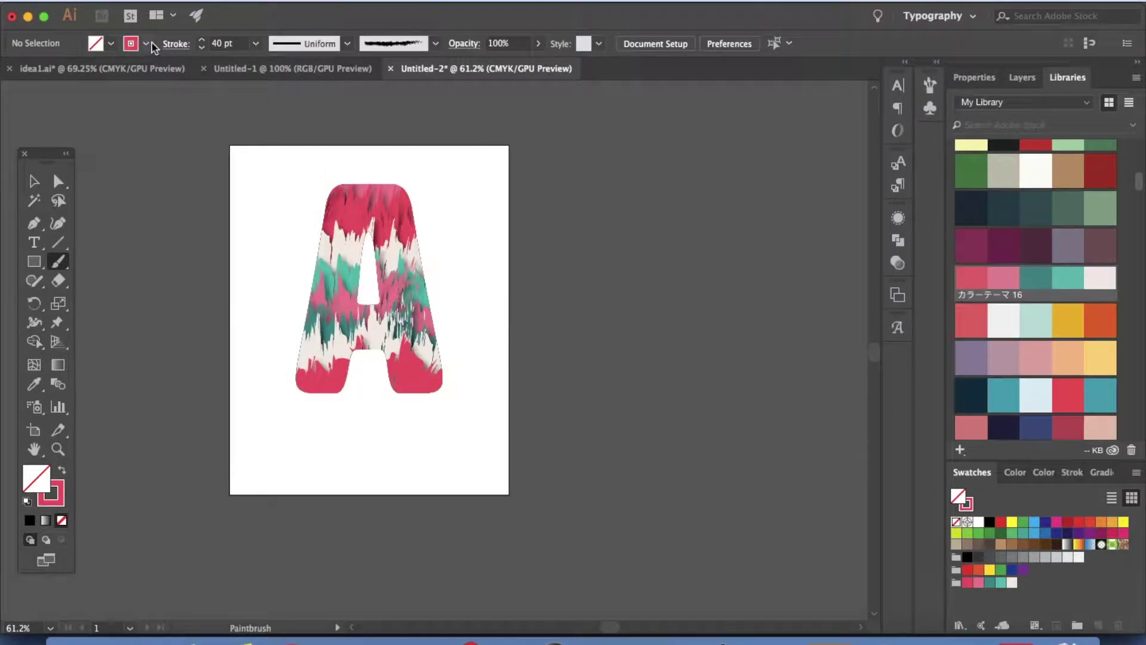
left_click(131, 43)
left_click(44, 129)
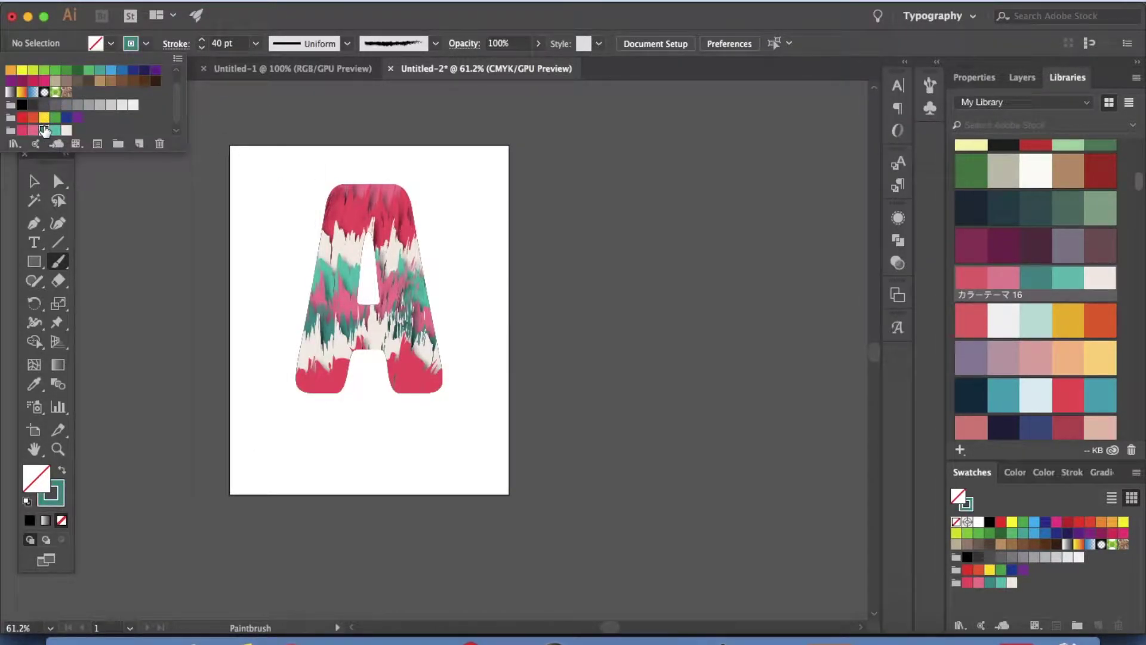
left_click(251, 128)
mouse_move(508, 128)
left_mouse_down()
mouse_move(492, 469)
mouse_move(512, 545)
left_mouse_up()
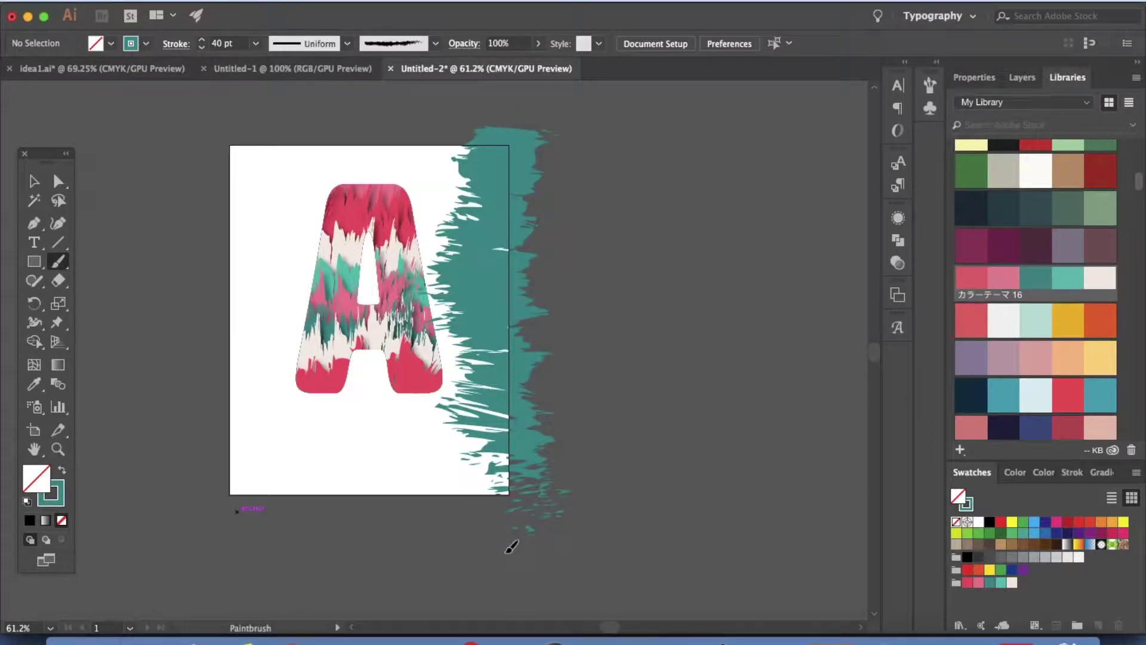
mouse_move(224, 95)
left_mouse_down()
mouse_move(234, 289)
mouse_move(223, 543)
left_mouse_up()
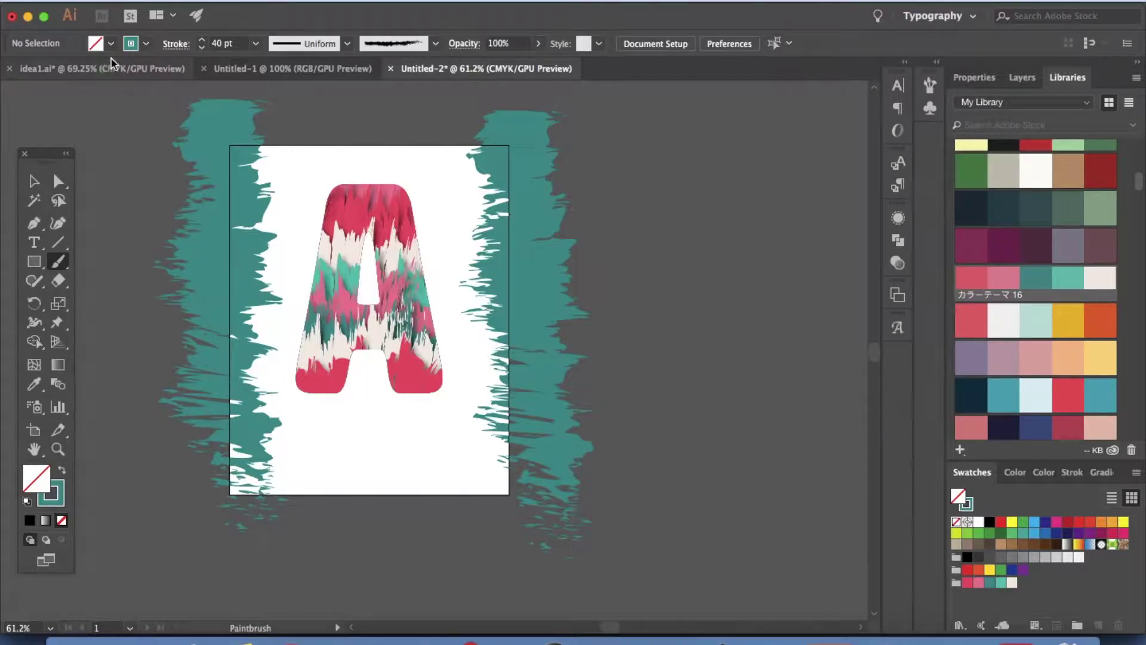
Step: Switch the brush stroke colour to pink
left_click(145, 43)
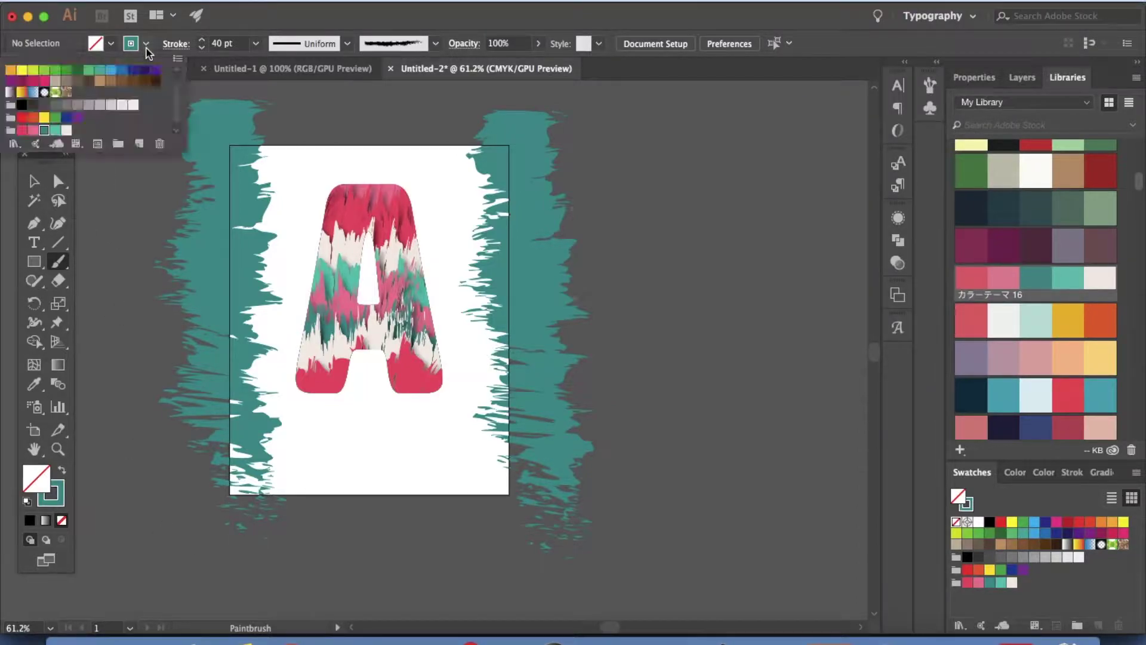
left_click(21, 130)
left_click(586, 186)
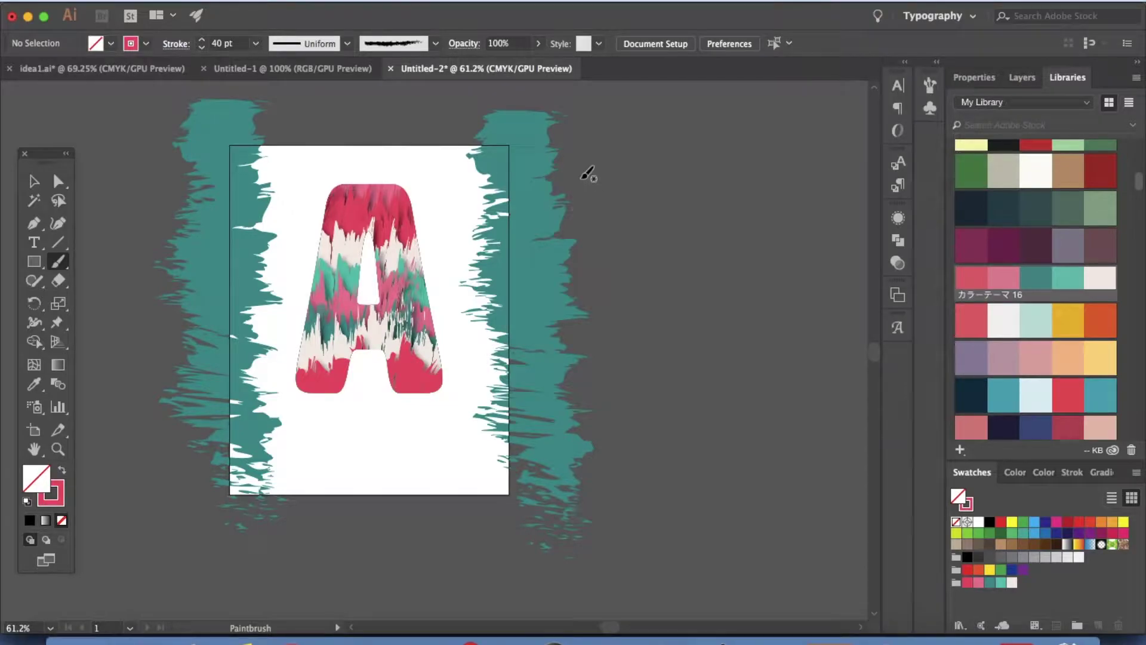
Step: Paint pink strokes over the right and upper-left teal edges, redoing one misplaced right stroke
mouse_move(530, 276)
left_mouse_down()
mouse_move(499, 391)
mouse_move(513, 447)
mouse_move(585, 570)
left_mouse_up()
key("super+z")
left_click_drag(633, 215, 461, 594)
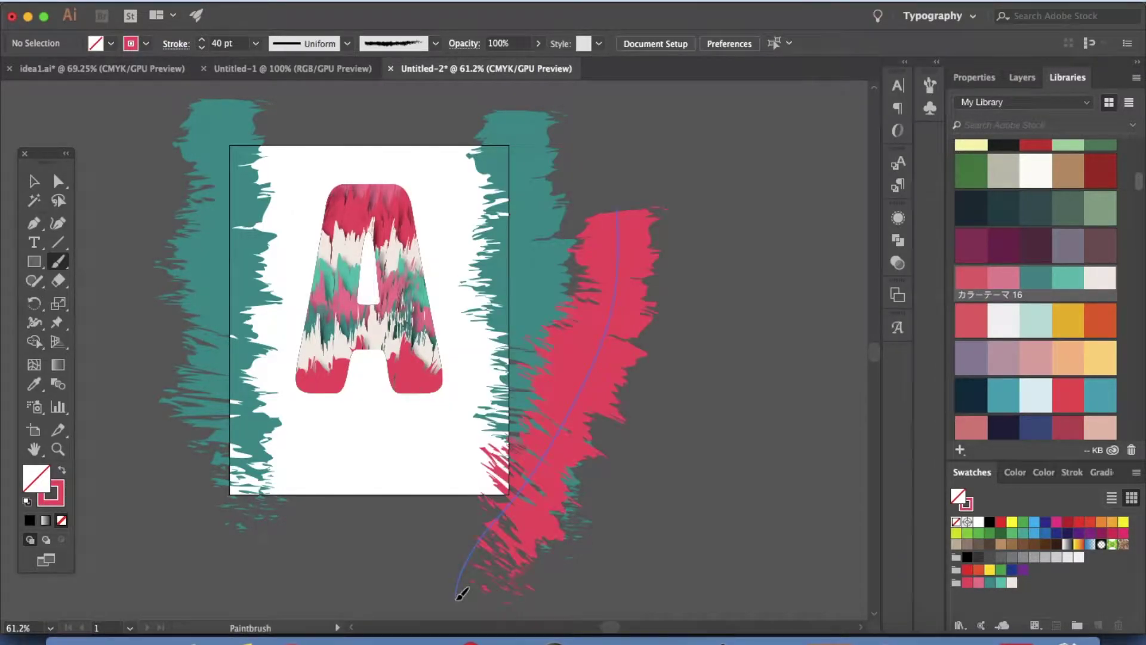
left_click_drag(200, 190, 120, 277)
key("v")
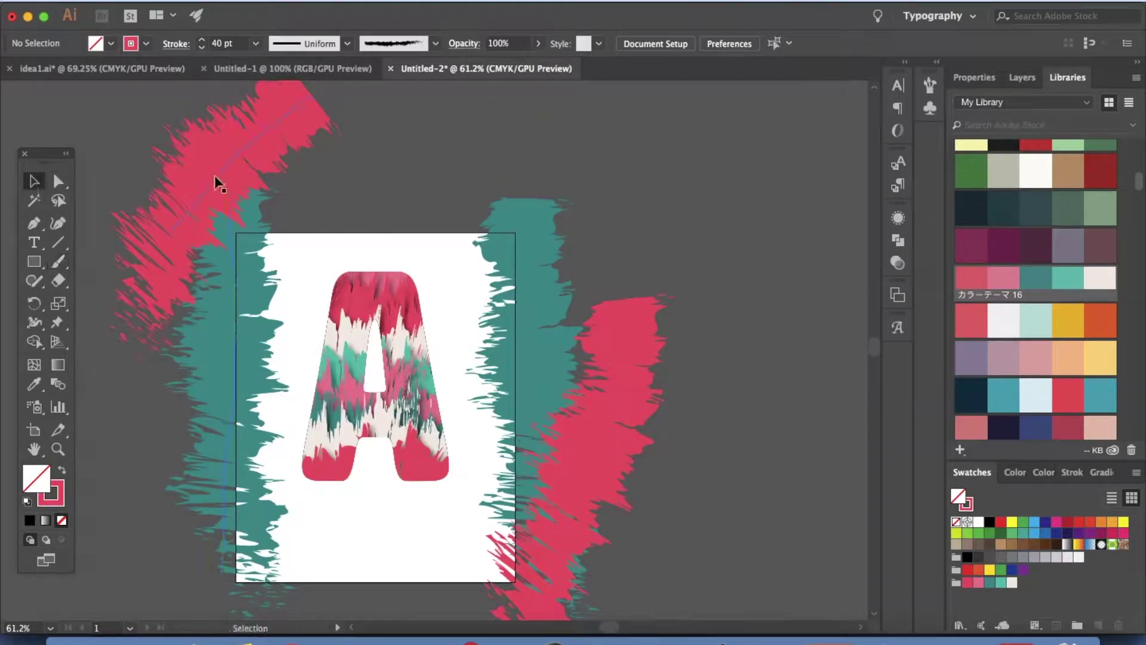
left_click(246, 207)
left_click(58, 261)
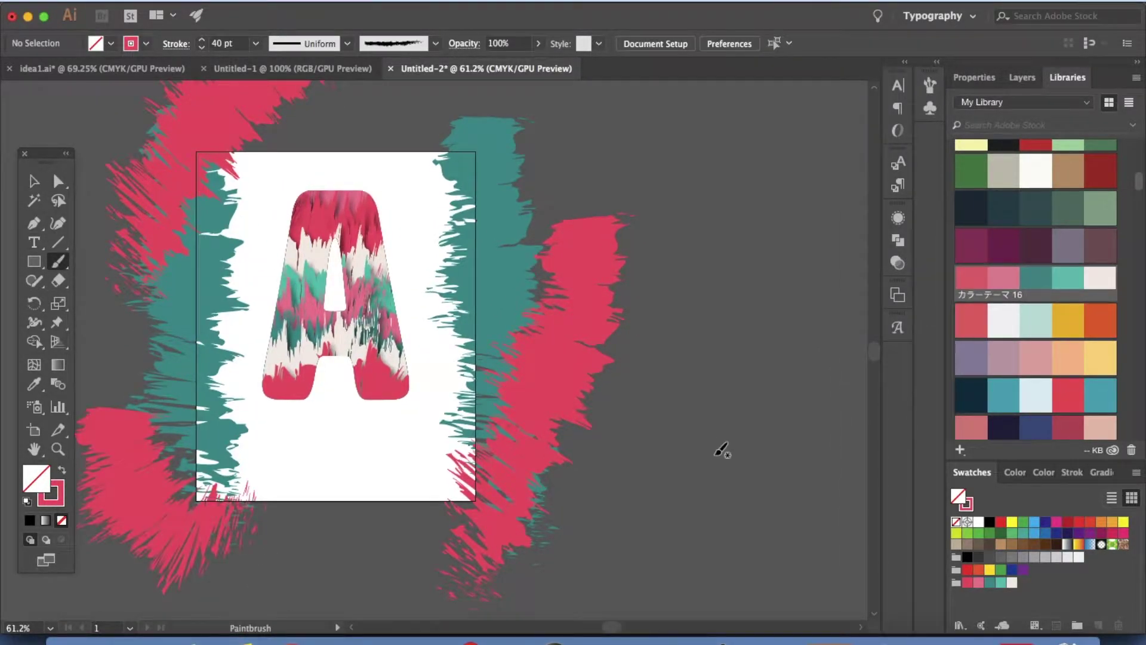
scroll(721, 453, "down", 2)
scroll(722, 454, "left", 2)
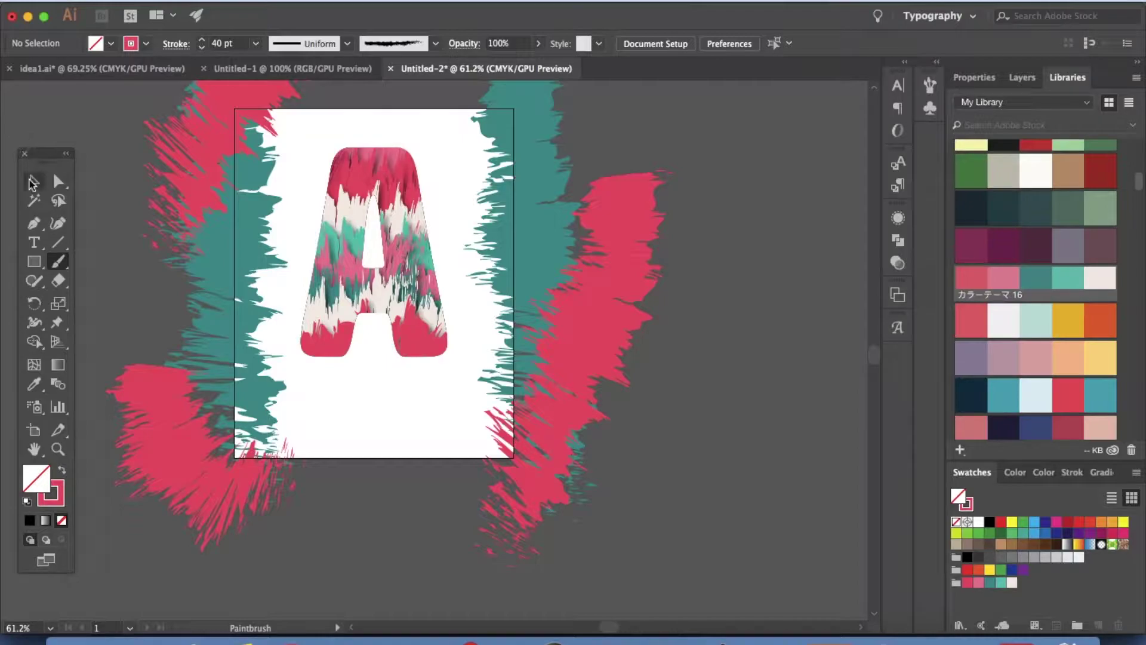
Step: Start a text object below the A in the breathaking font at 100 pt
left_click(35, 242)
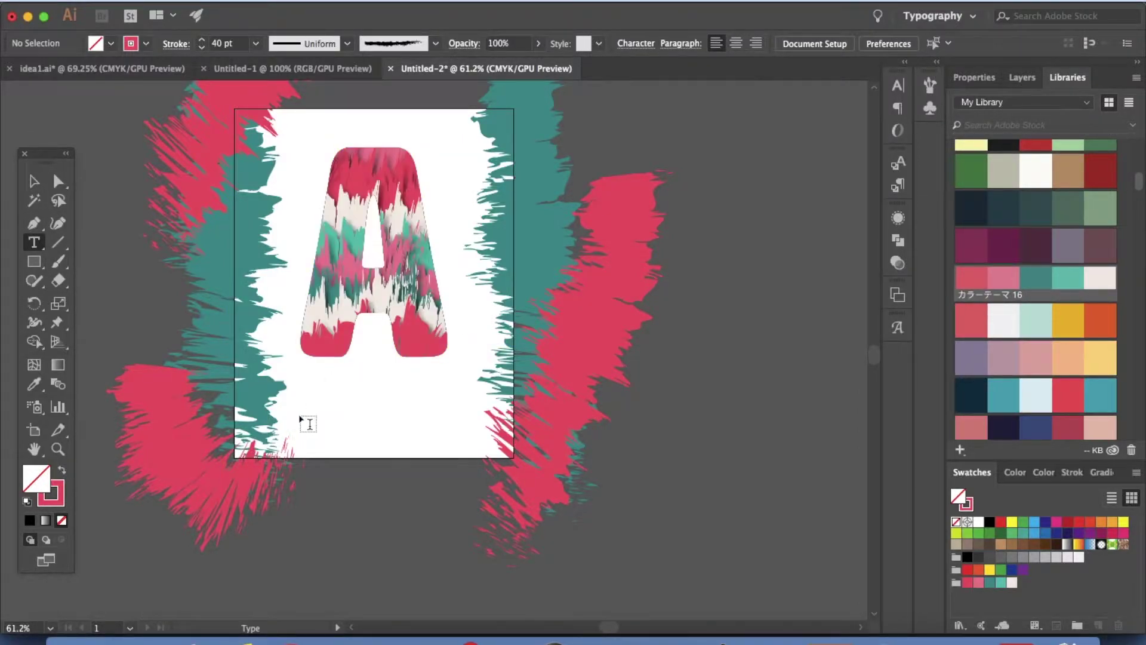
left_click(341, 430)
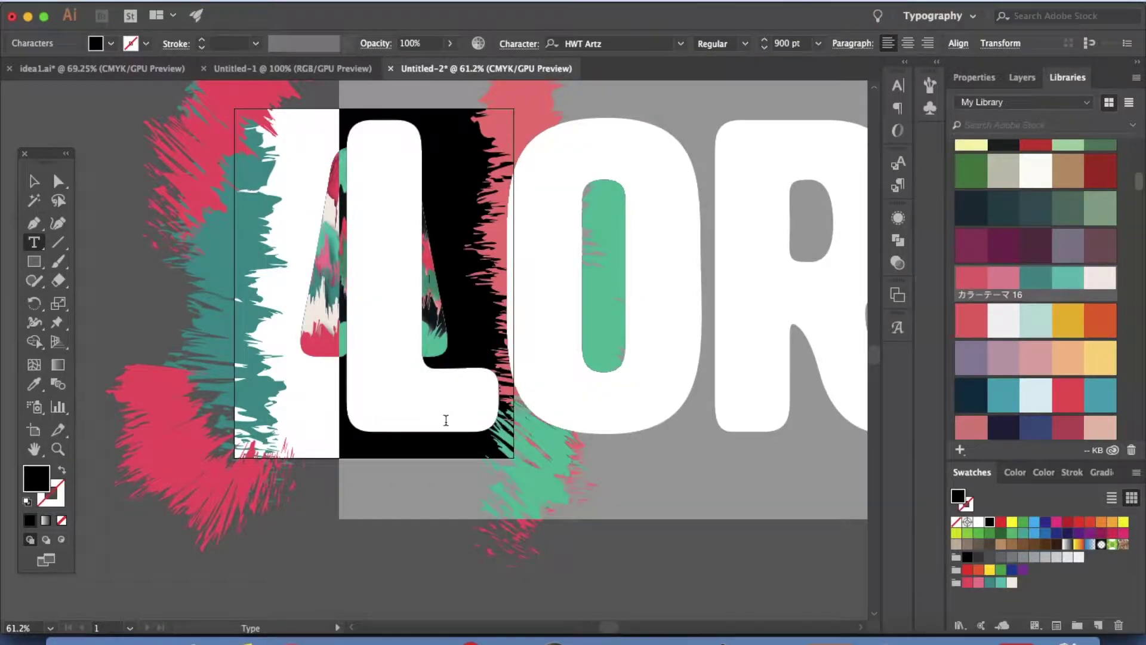
left_click(680, 44)
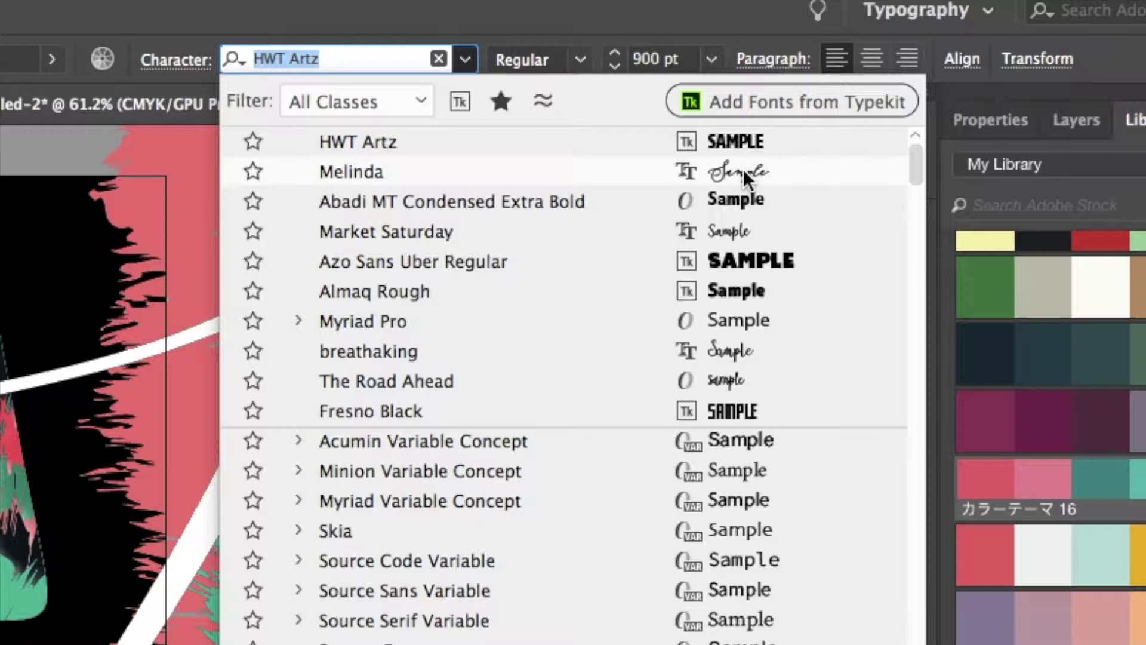
left_click(723, 357)
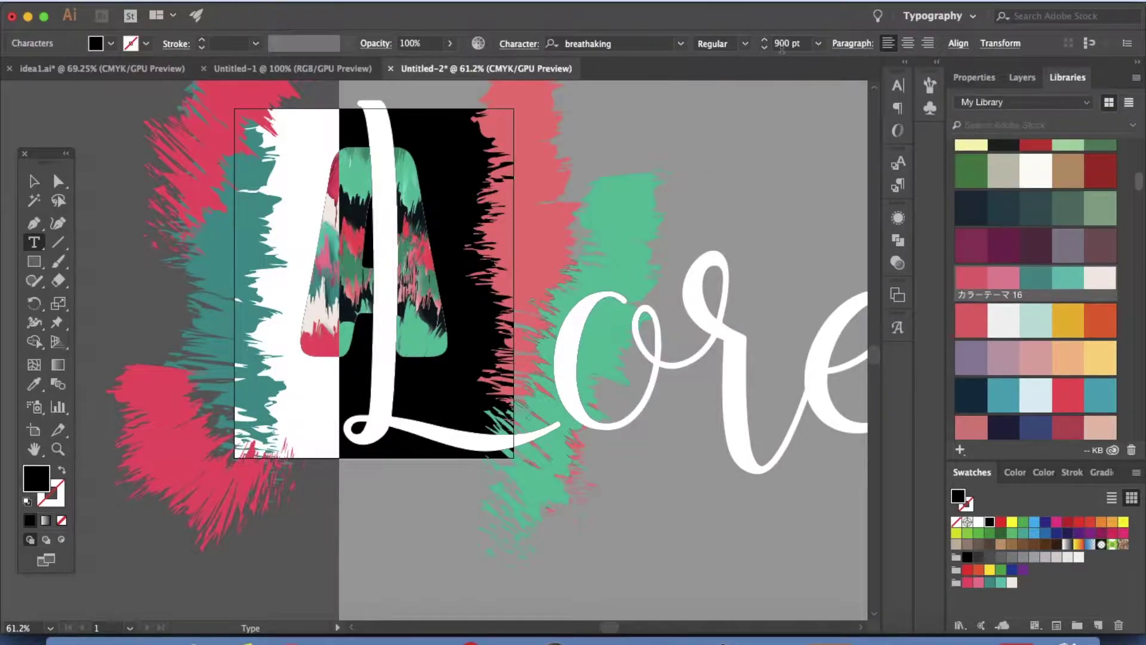
left_click(782, 48)
type("100")
key("Return")
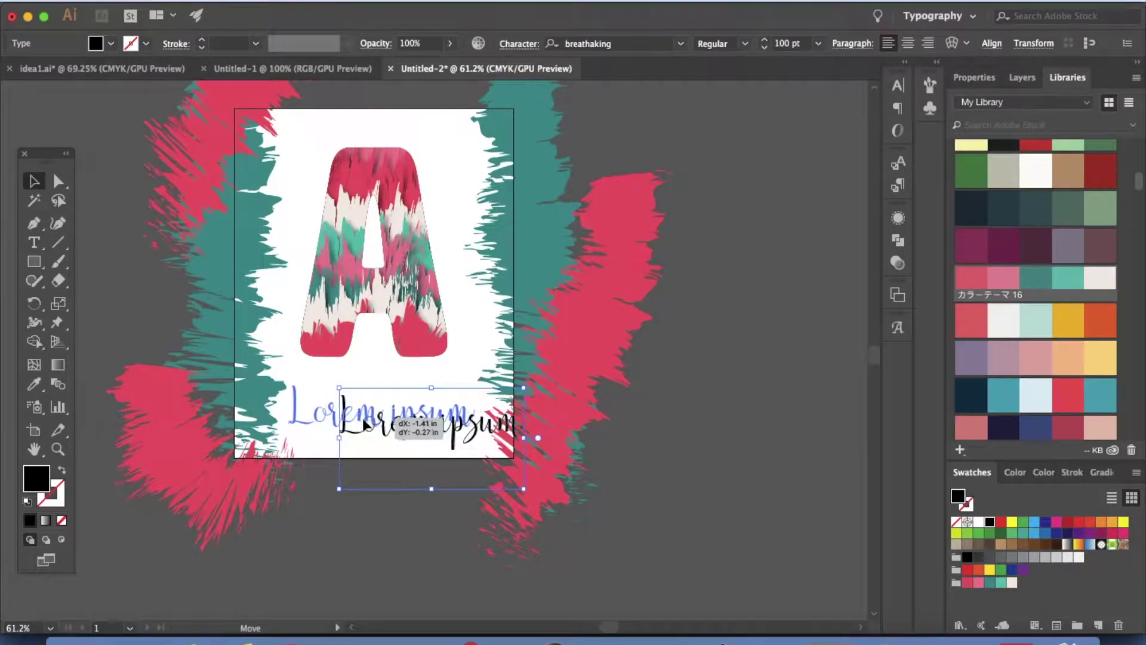
key("Escape")
Step: Replace the Lorem ipsum placeholder with the name 'Annalisa'
double_click(337, 425)
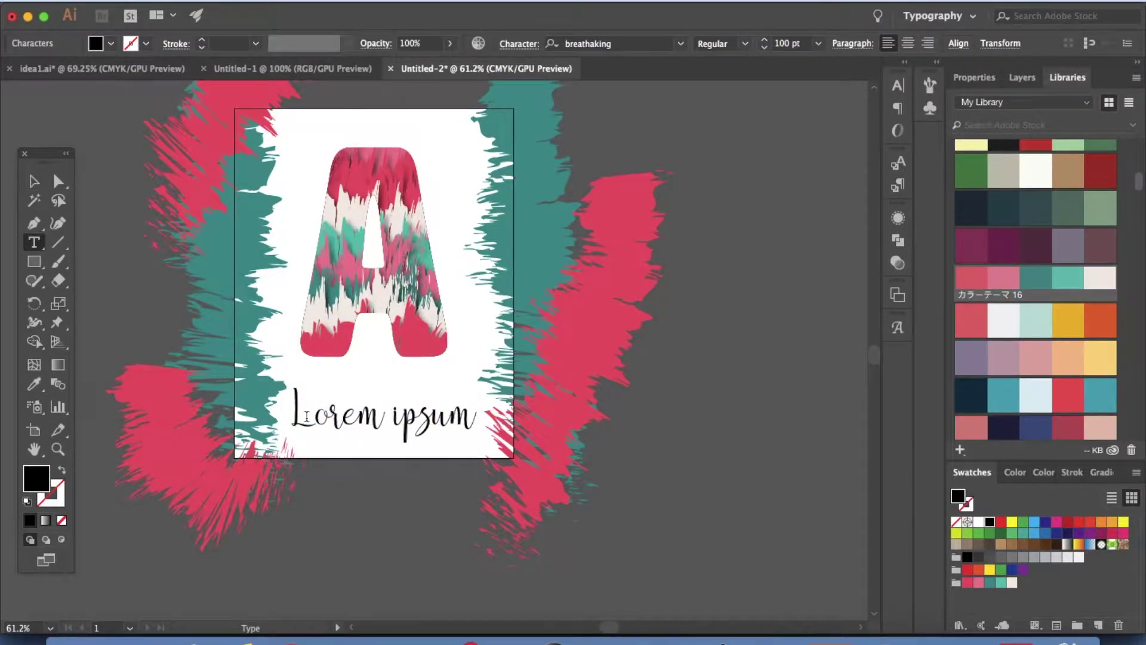
key("ctrl+a")
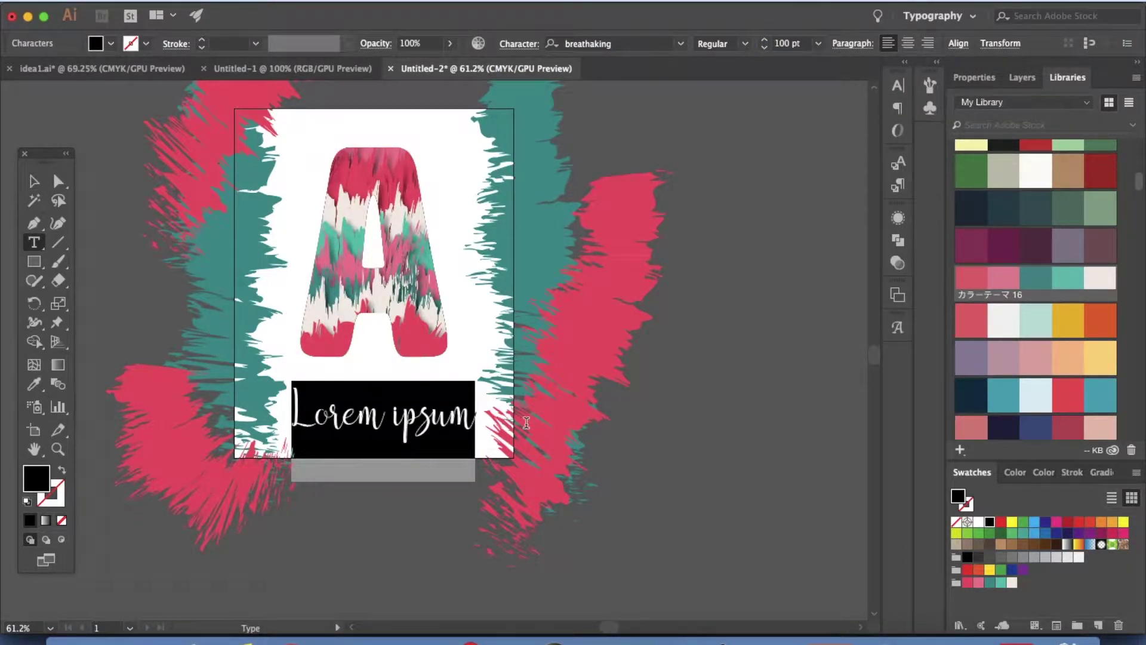
type("Annalisa")
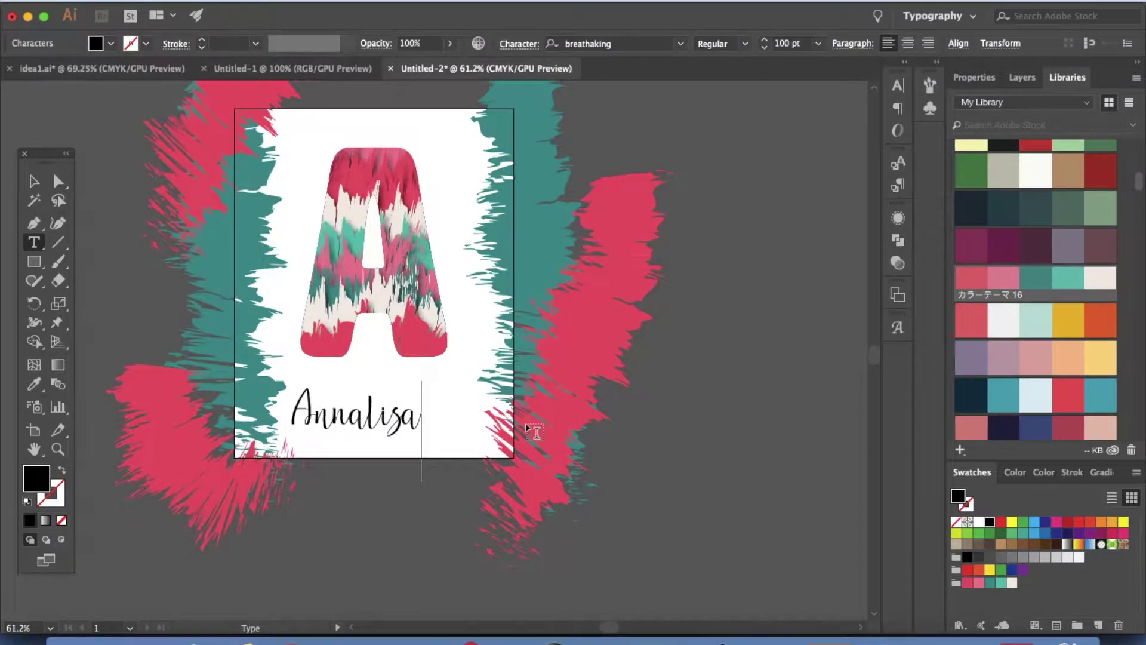
key("Escape")
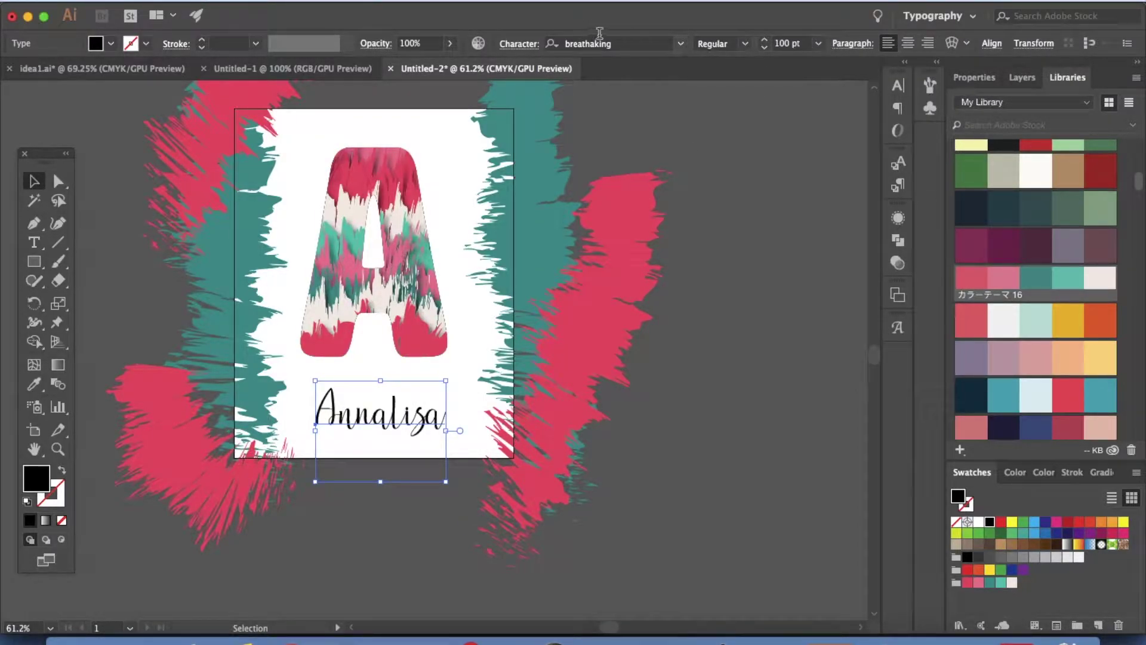
Step: Centre 'Annalisa' horizontally on the artboard and change its font to Melinda
left_click(438, 2)
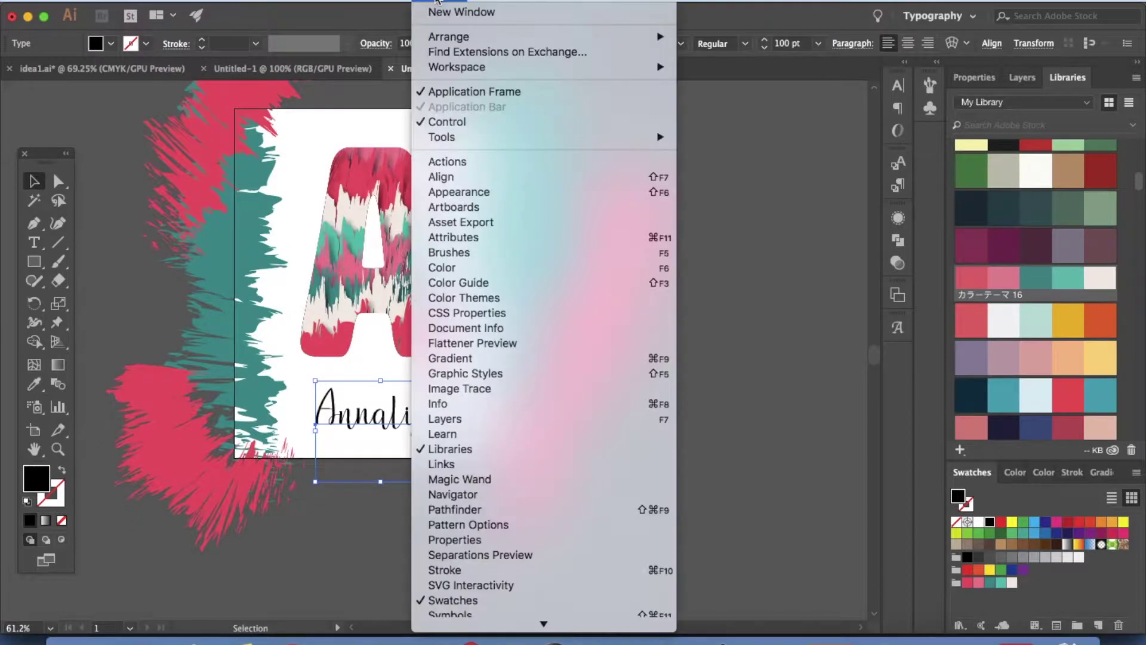
left_click(474, 178)
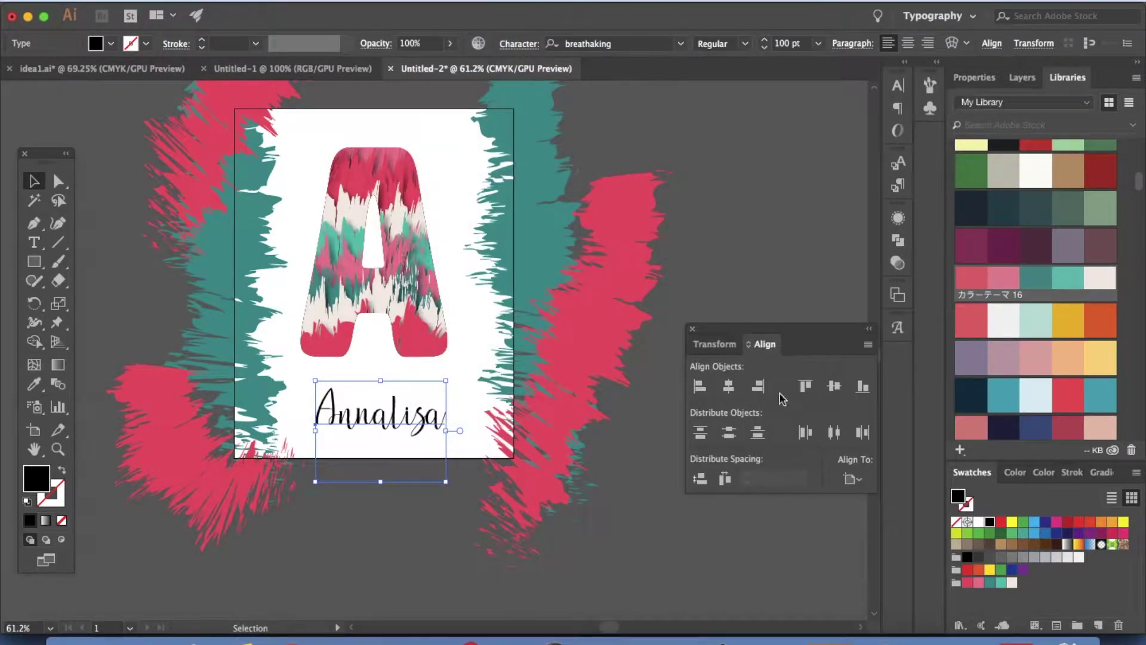
left_click(736, 386)
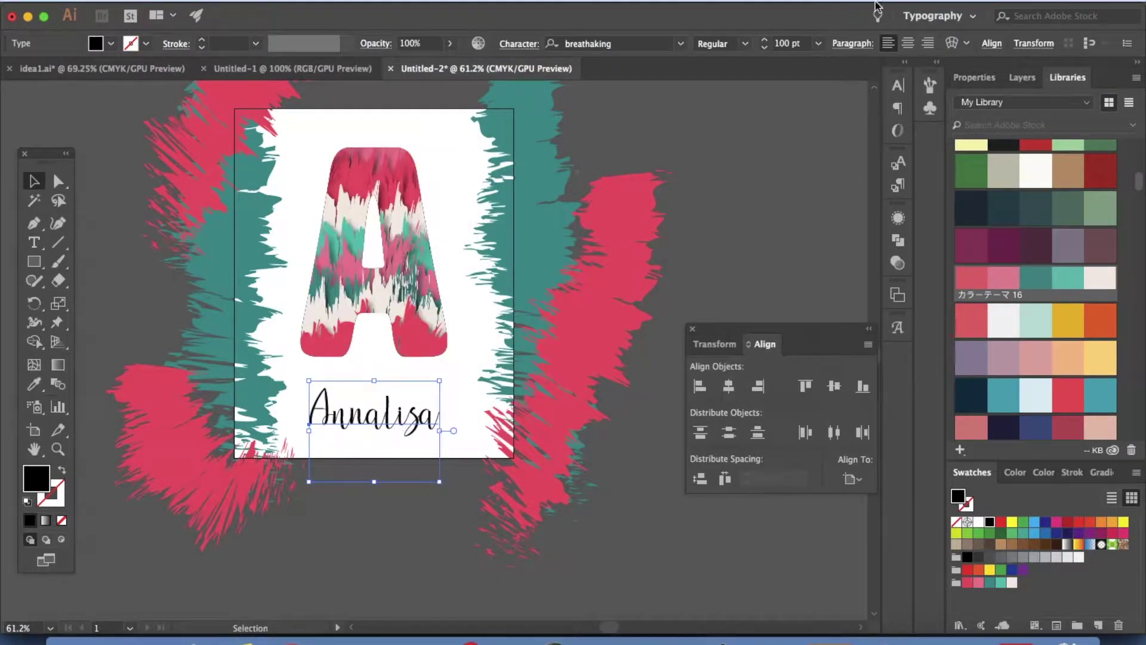
left_click(681, 44)
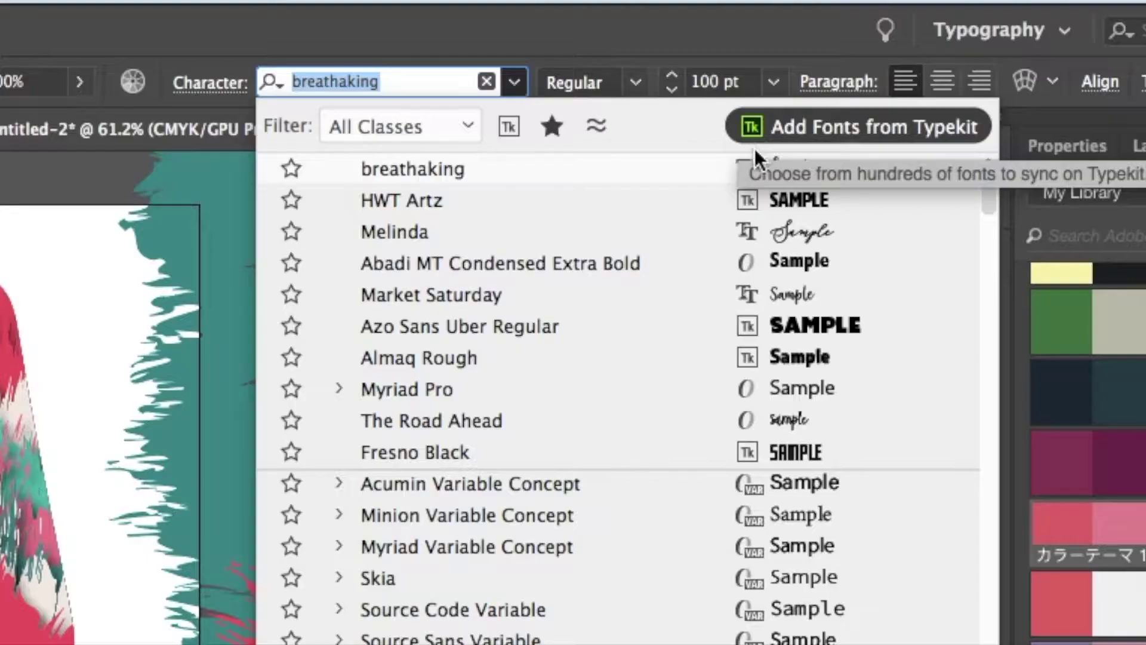
left_click(787, 232)
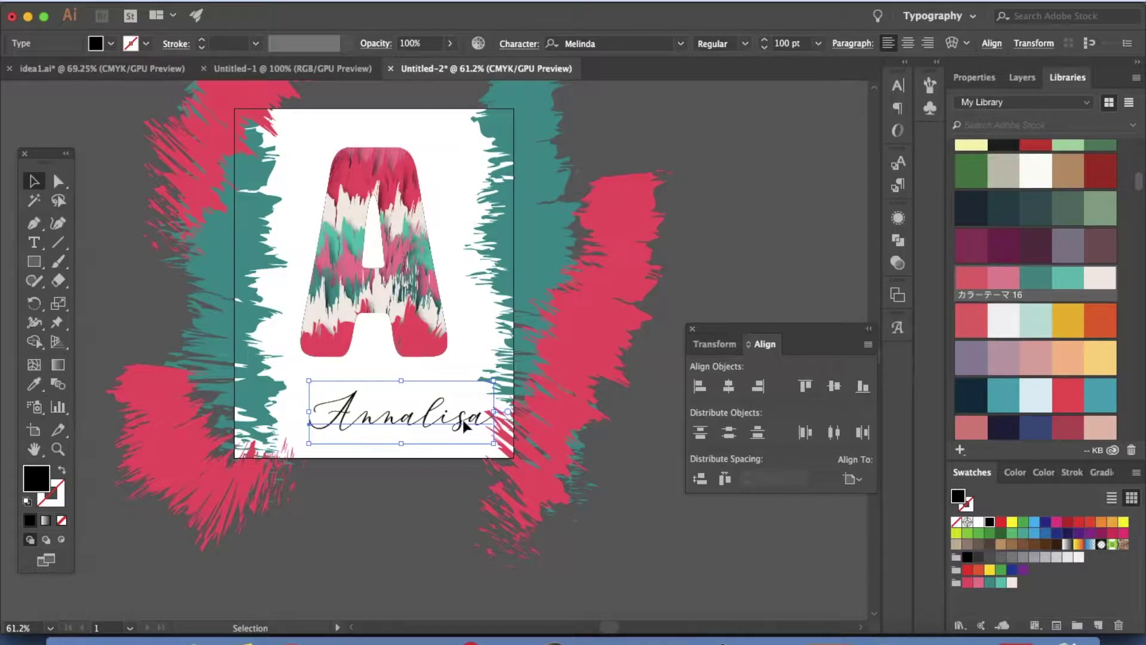
left_click_drag(465, 426, 437, 425)
left_click(666, 339)
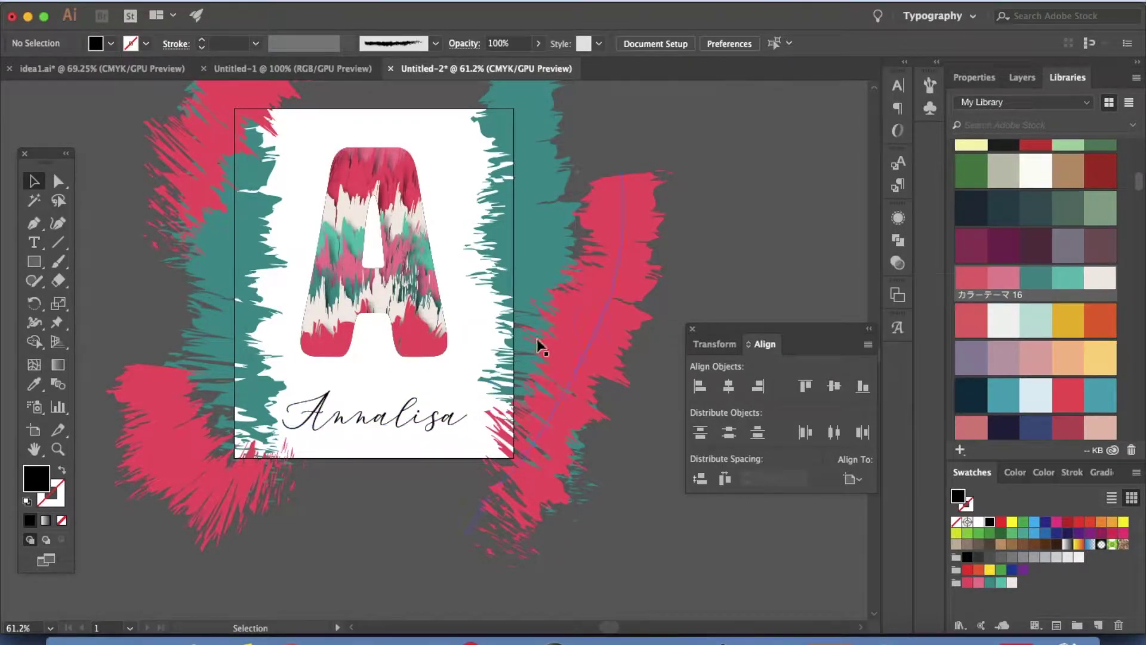
Step: Draw a small circle above the start of the name and fill it with library pink
left_click_drag(36, 261, 90, 301)
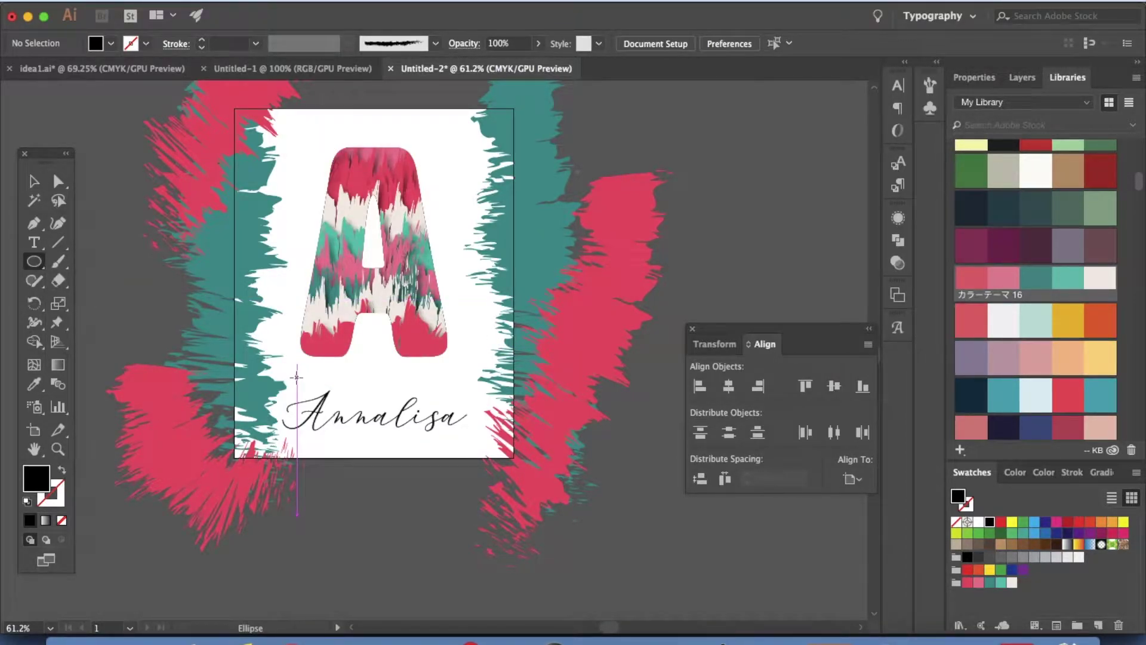
left_click_drag(297, 377, 323, 404)
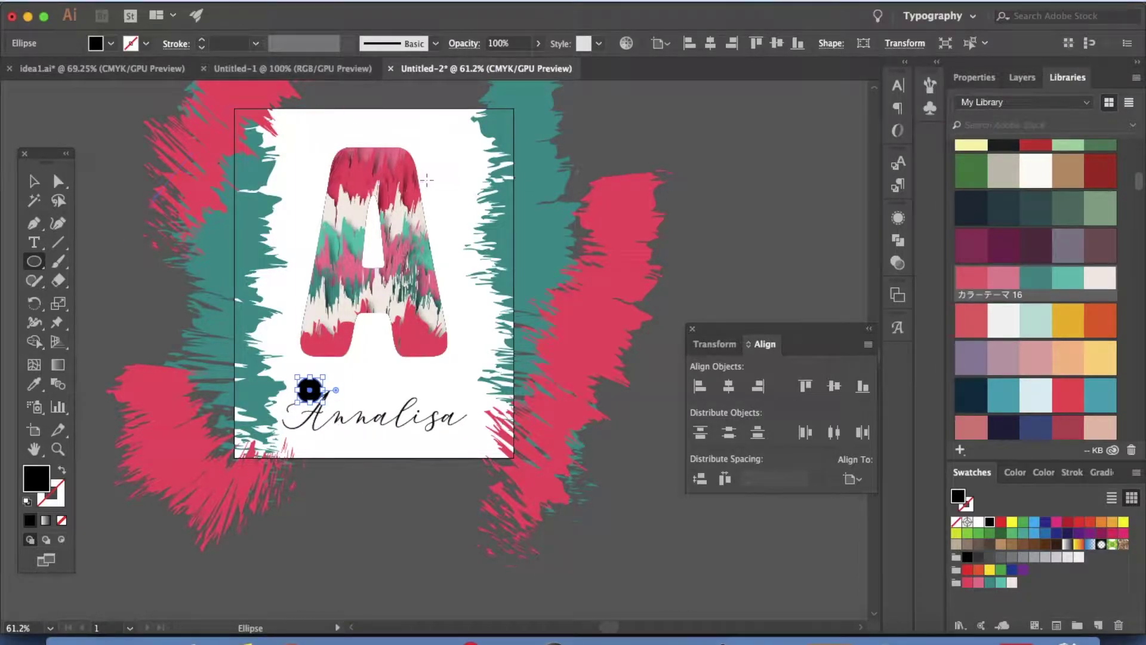
left_click(1009, 282)
key("v")
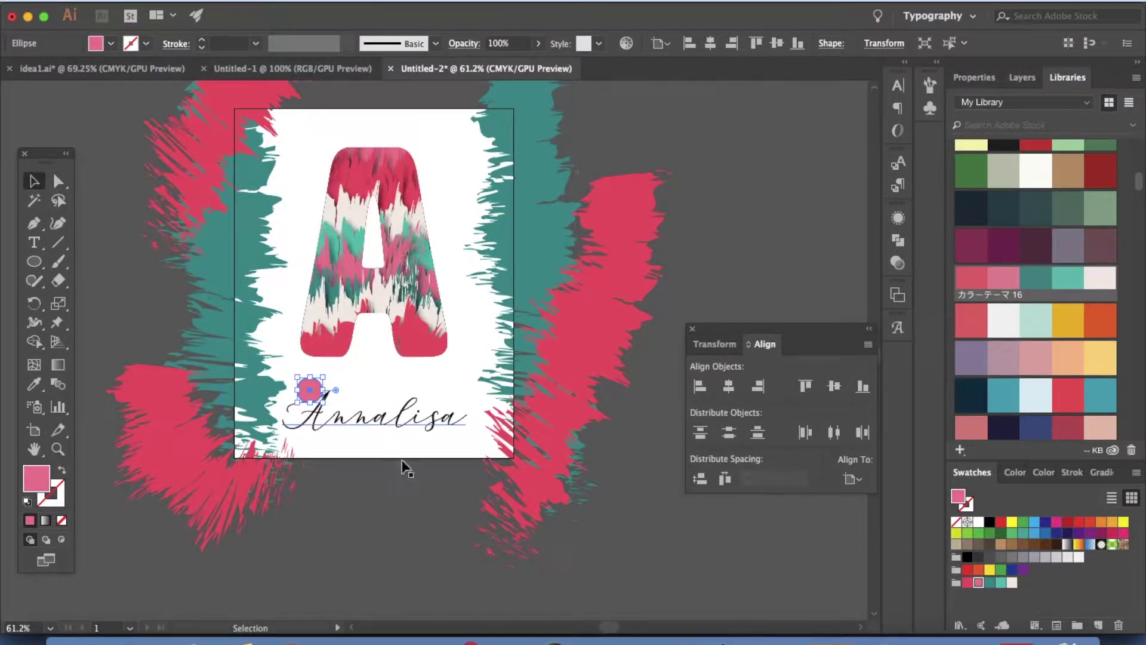
left_click(423, 493)
left_click(315, 392)
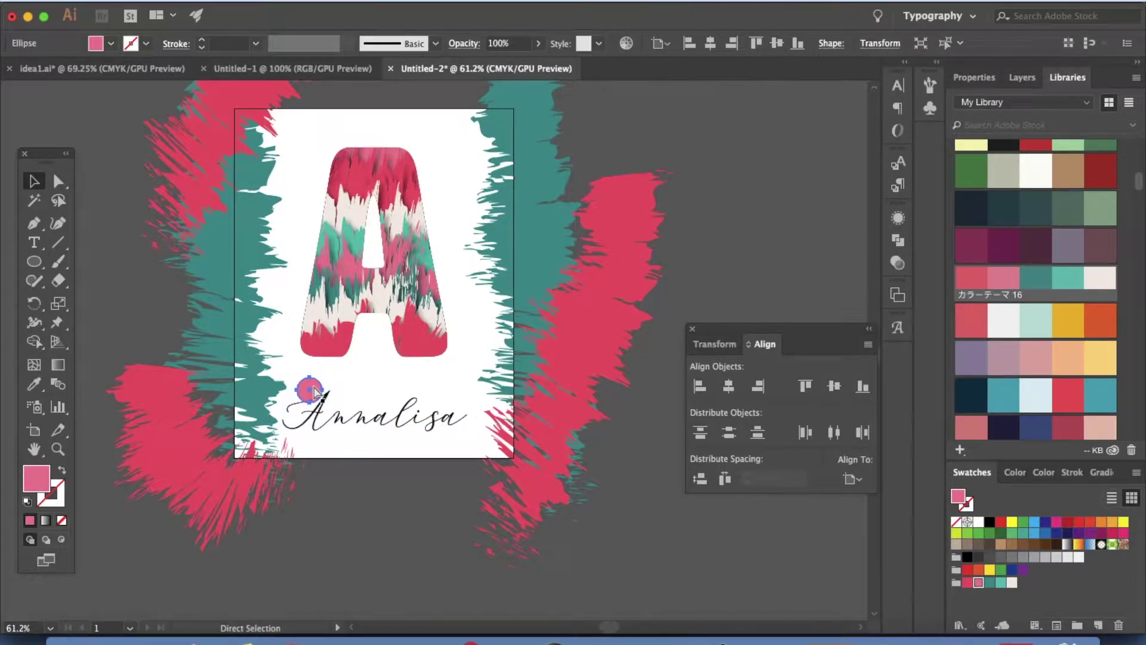
left_click(456, 499)
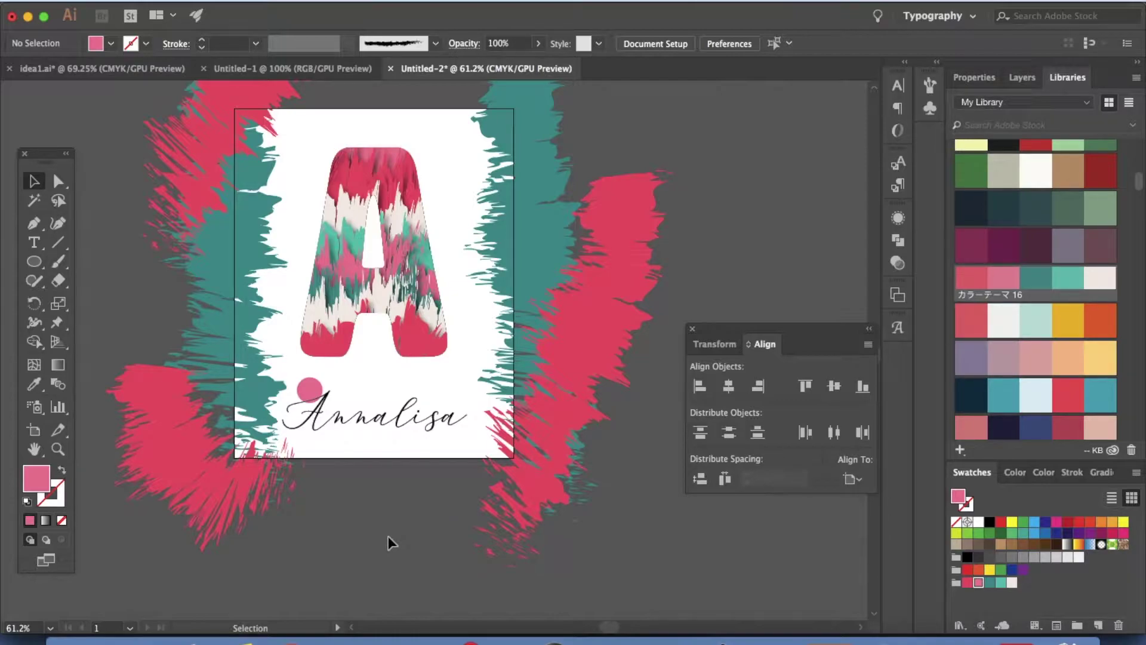
Step: Add three more circles around the name, one deeper pink and two teal
left_click(34, 261)
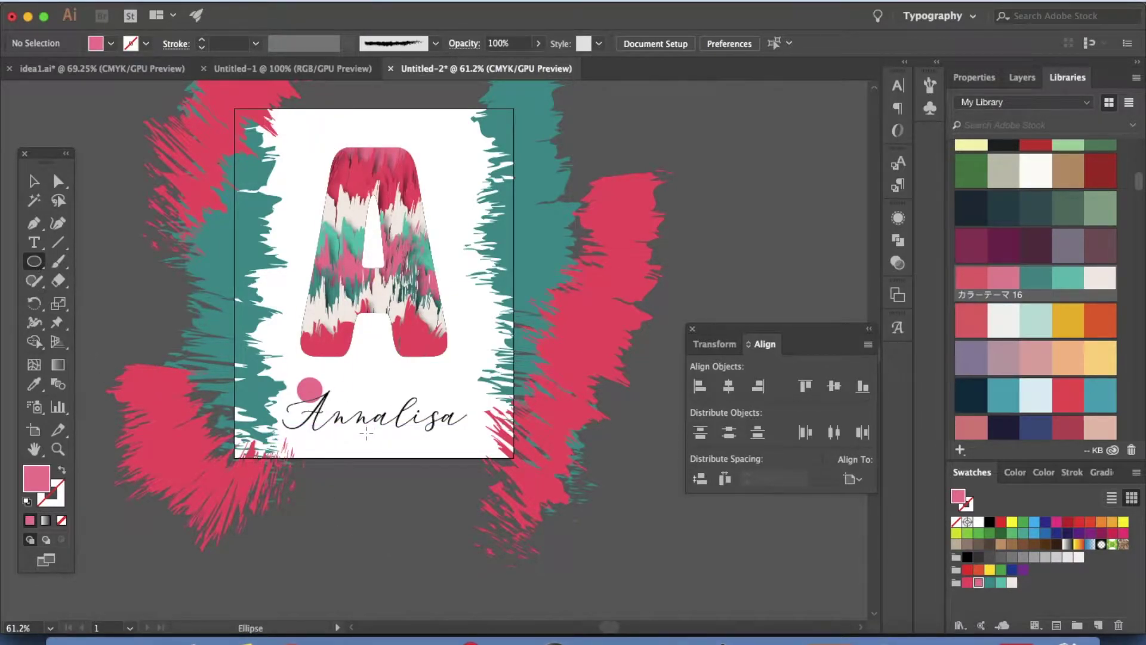
left_click_drag(367, 434, 377, 443)
mouse_move(428, 396)
left_mouse_down()
mouse_move(460, 378)
mouse_move(470, 387)
left_mouse_up()
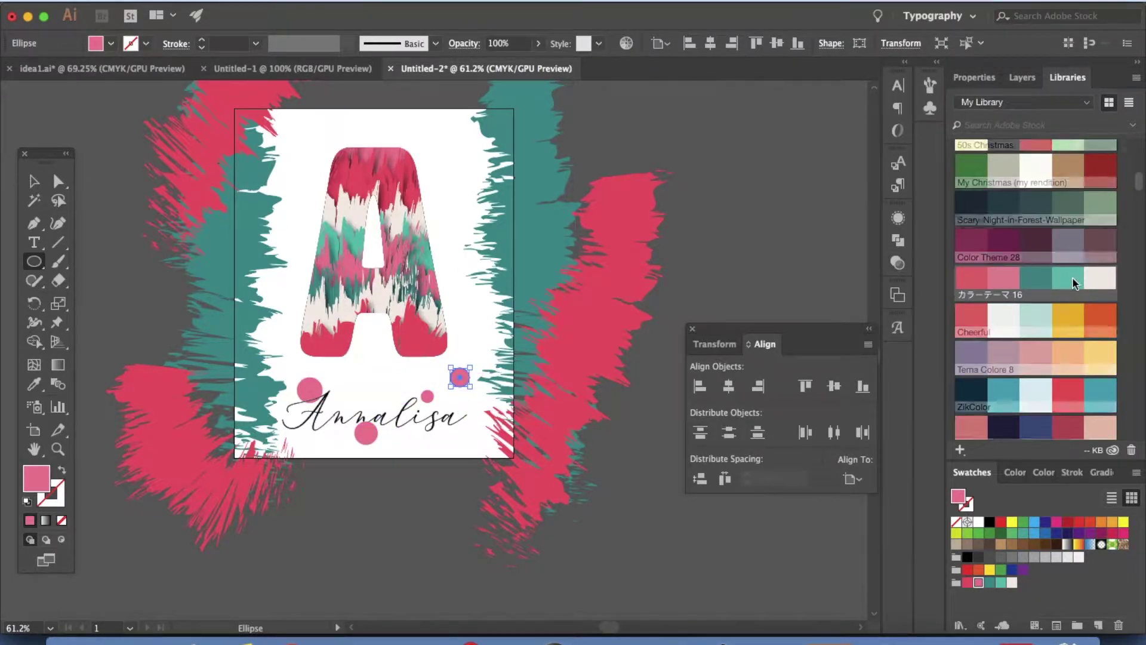
left_click(1069, 277)
left_click(1014, 280)
left_click(428, 396)
left_click(533, 338)
key("v")
left_click(427, 396)
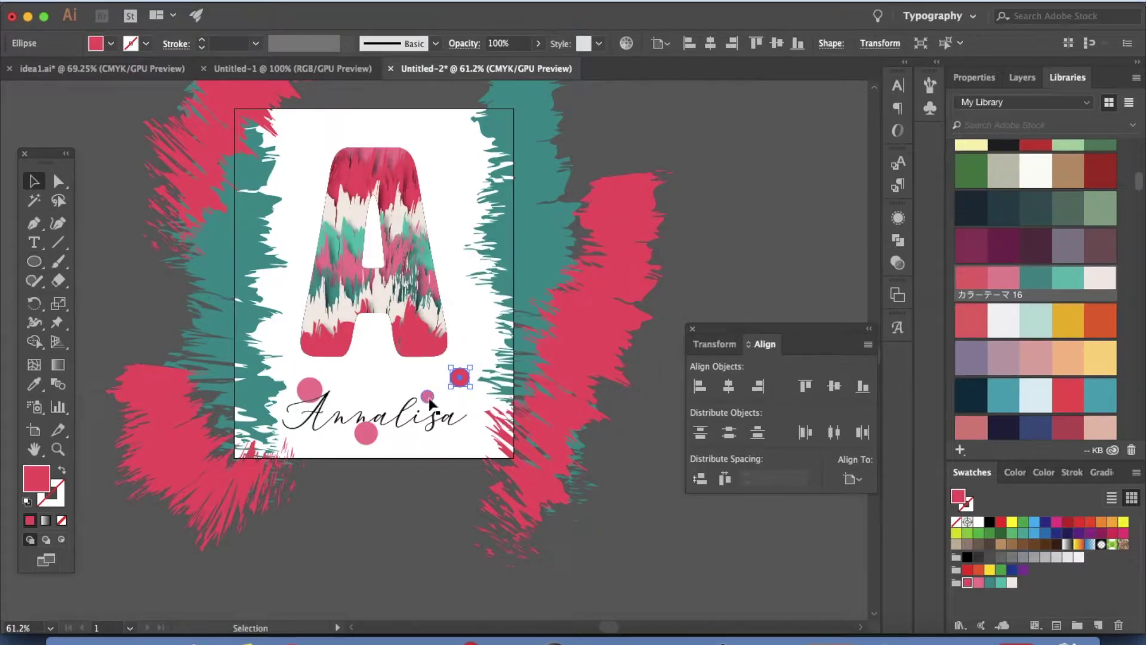
left_click(366, 434)
left_click(1069, 277)
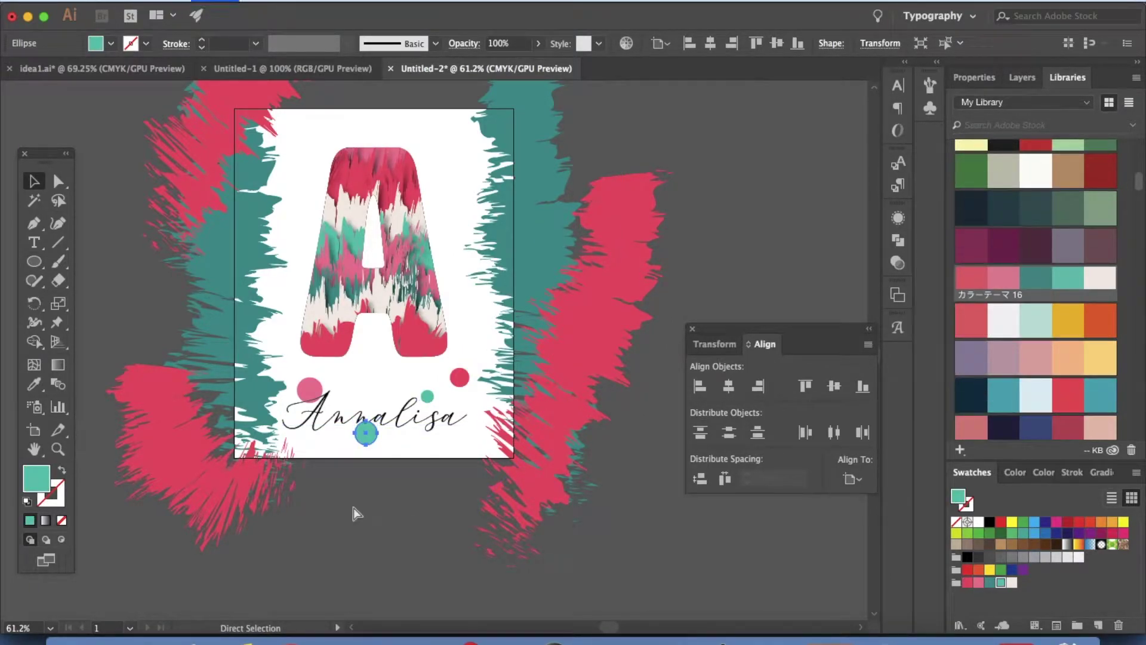
left_click(391, 541)
Step: Bring up the idea2-01.png reference image in Preview
scroll(478, 471, "down", 3)
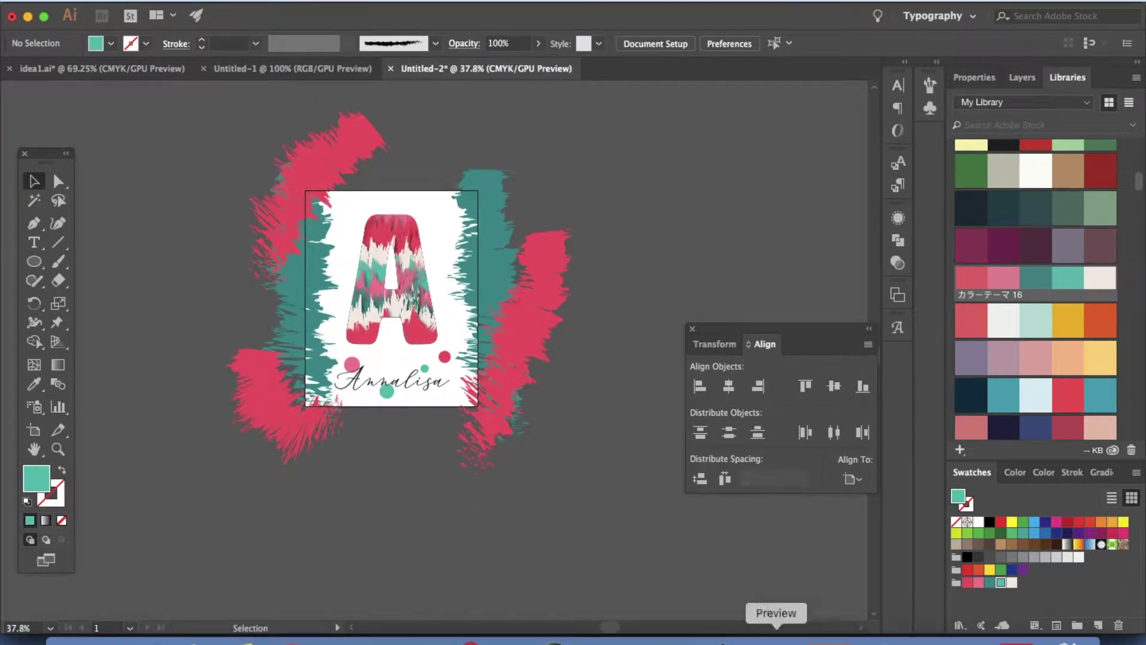
left_click(776, 639)
scroll(422, 451, "down", 3)
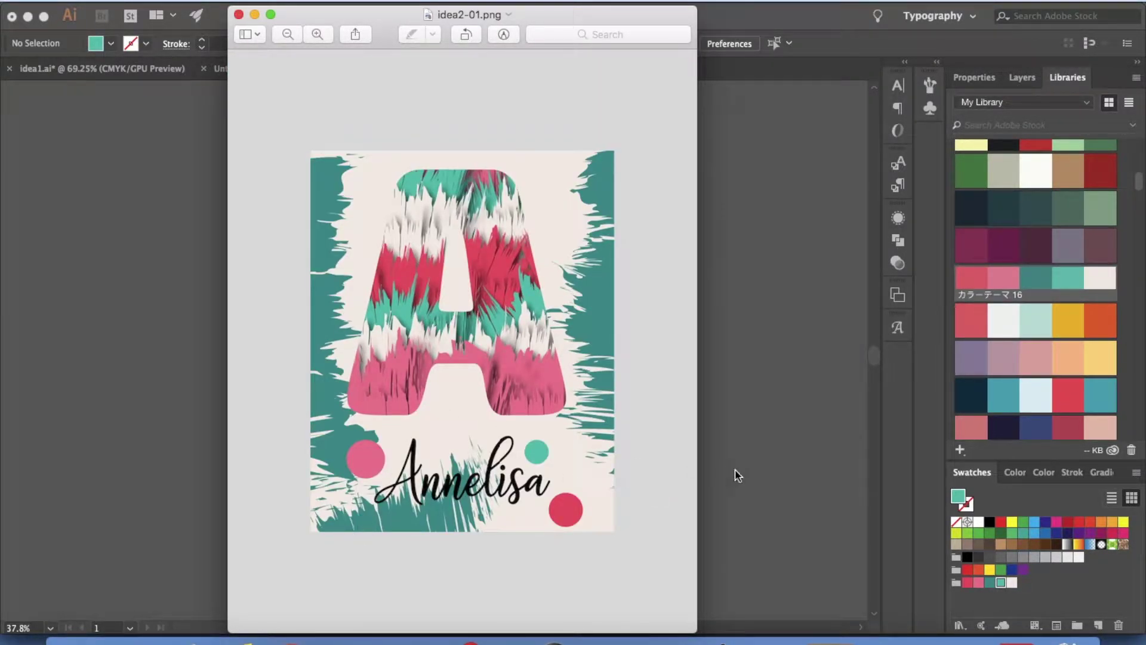
Step: Back in Illustrator, paint a pink brush stroke across the bottom of the artboard
key("super+Tab")
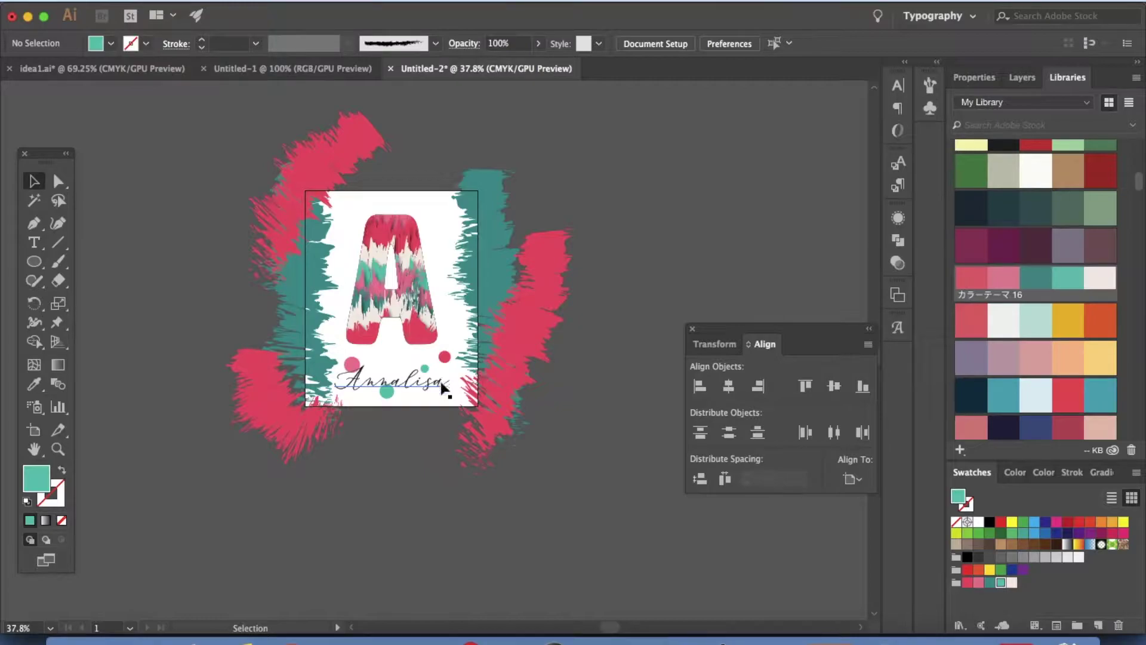
key("b")
mouse_move(373, 411)
left_mouse_down()
mouse_move(409, 407)
mouse_move(461, 371)
left_mouse_up()
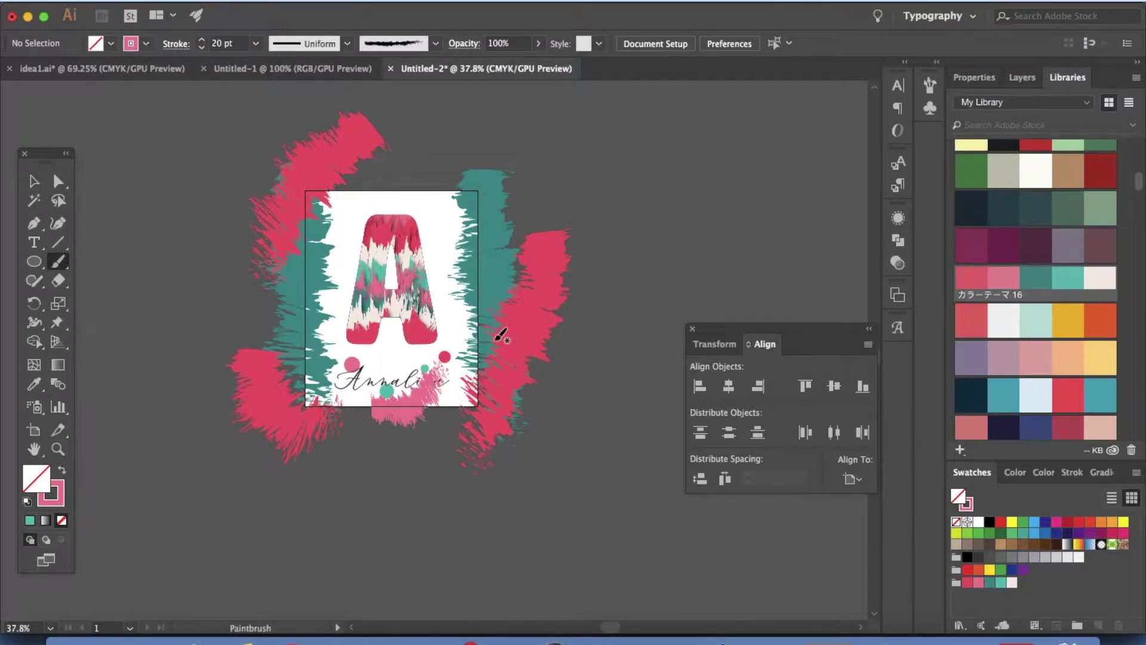
scroll(499, 333, "up", 5)
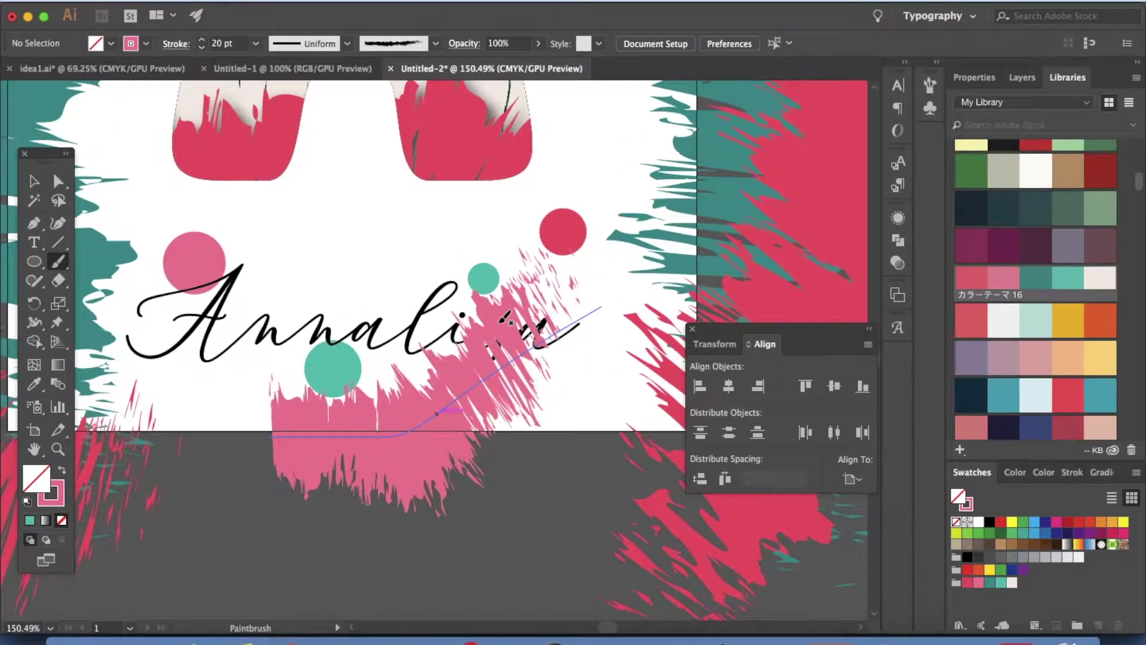
Step: Send the pink stroke behind and bring 'Annalisa' to the front, then fit the artboard
left_click(34, 183)
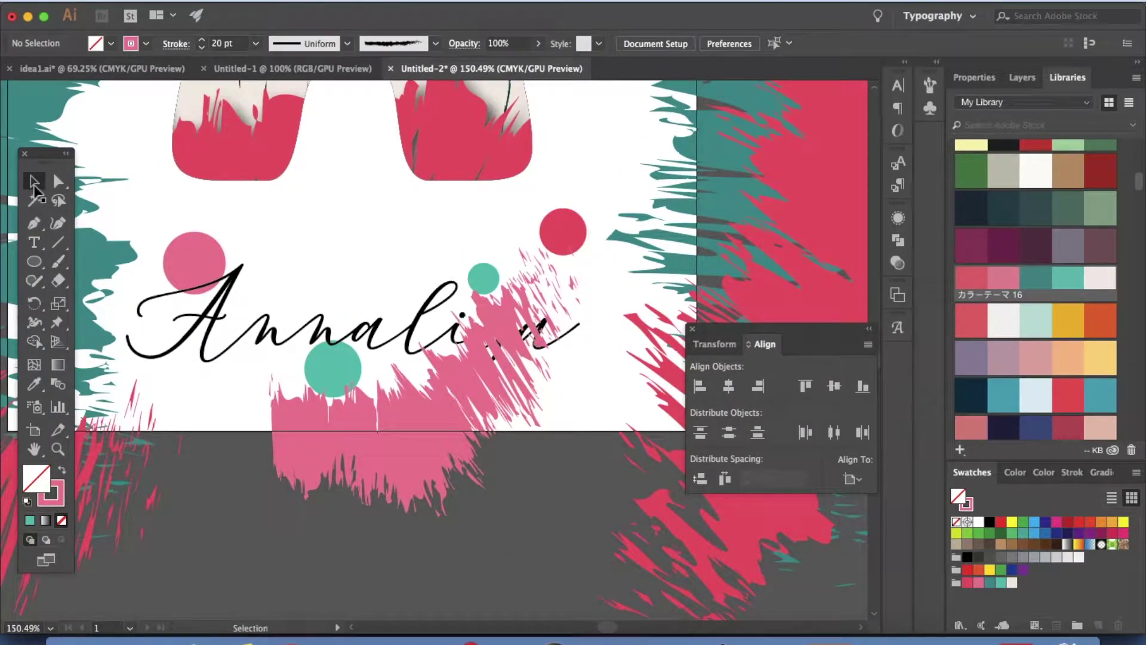
left_click(453, 424)
key("a")
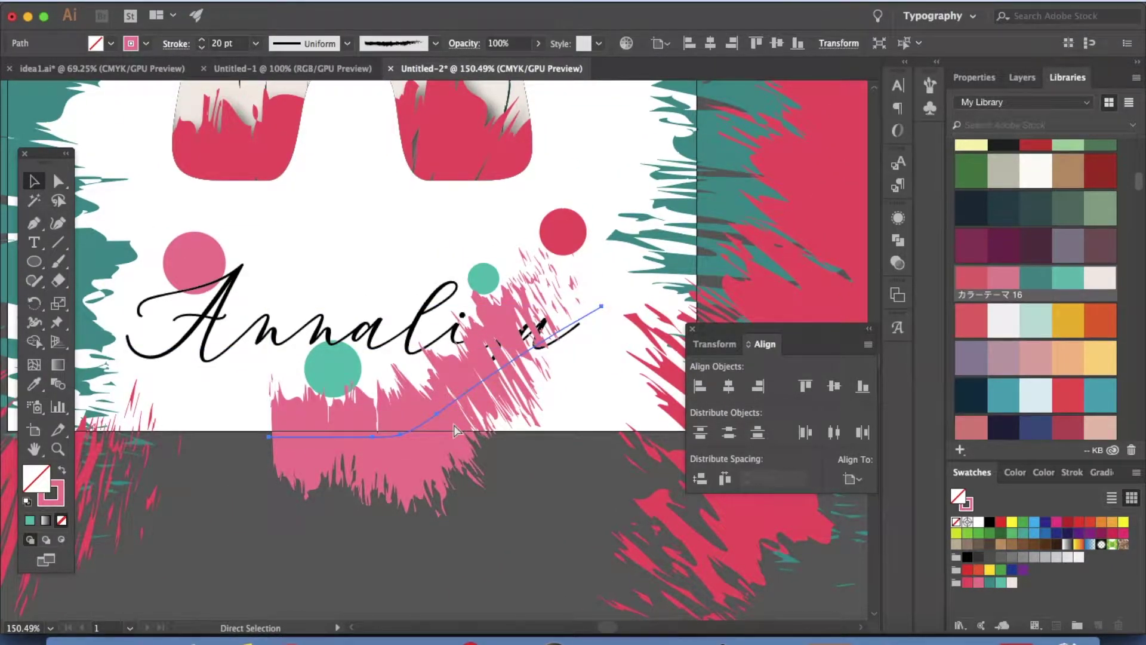
key("v")
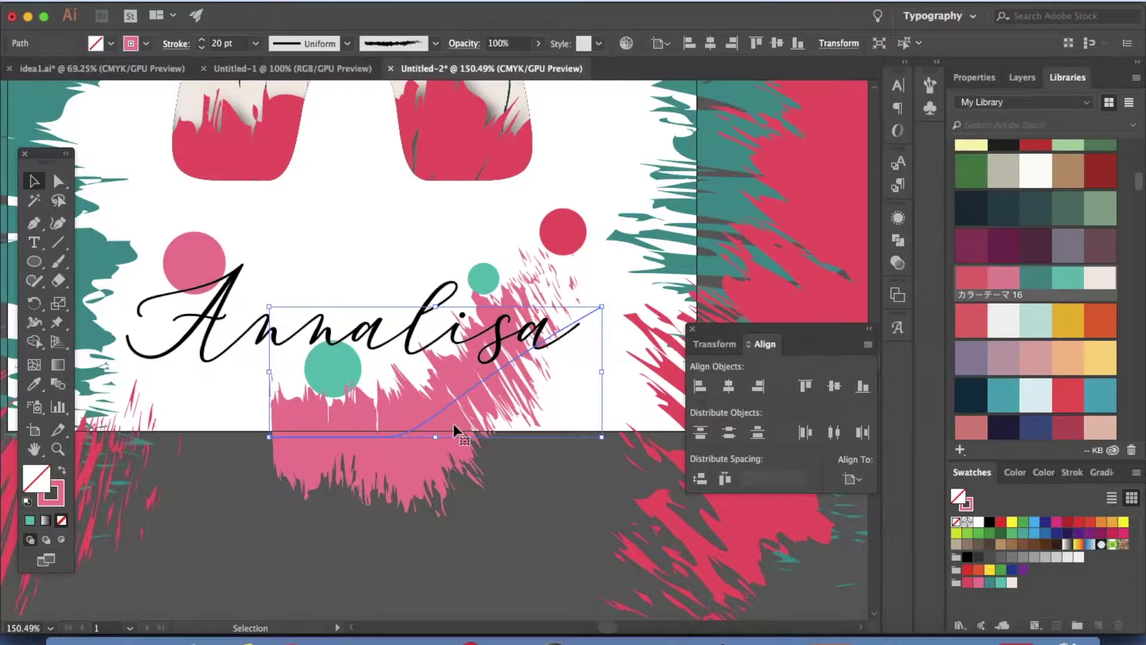
left_click(449, 528)
left_click(244, 331)
key("super+shift+bracketright")
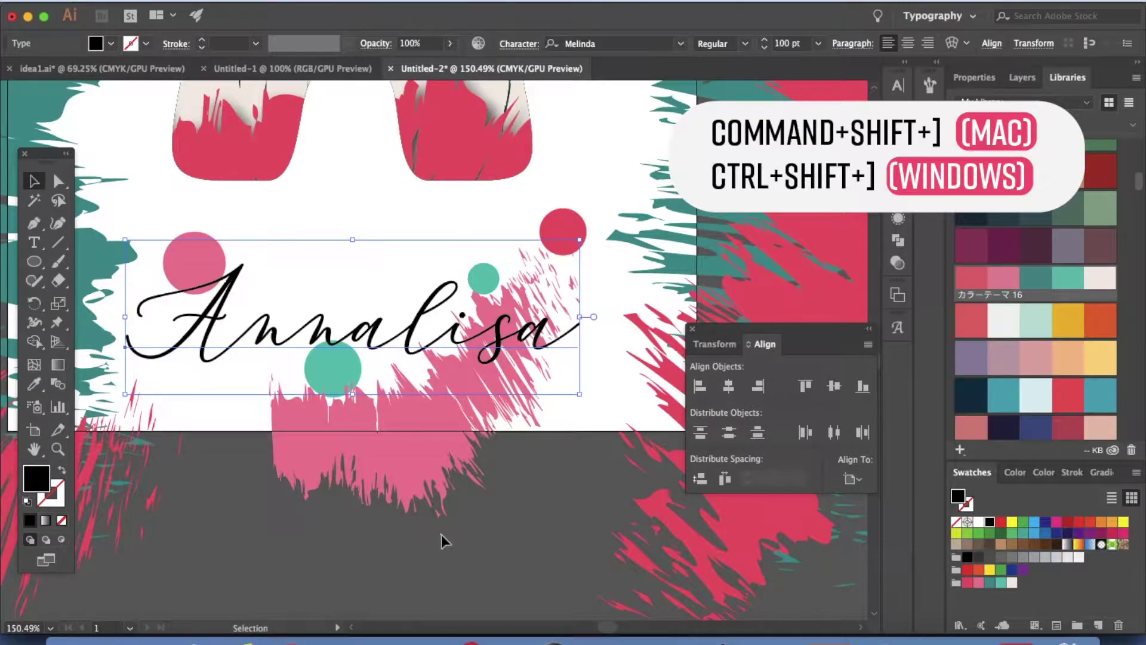
left_click(459, 564)
key("super+0")
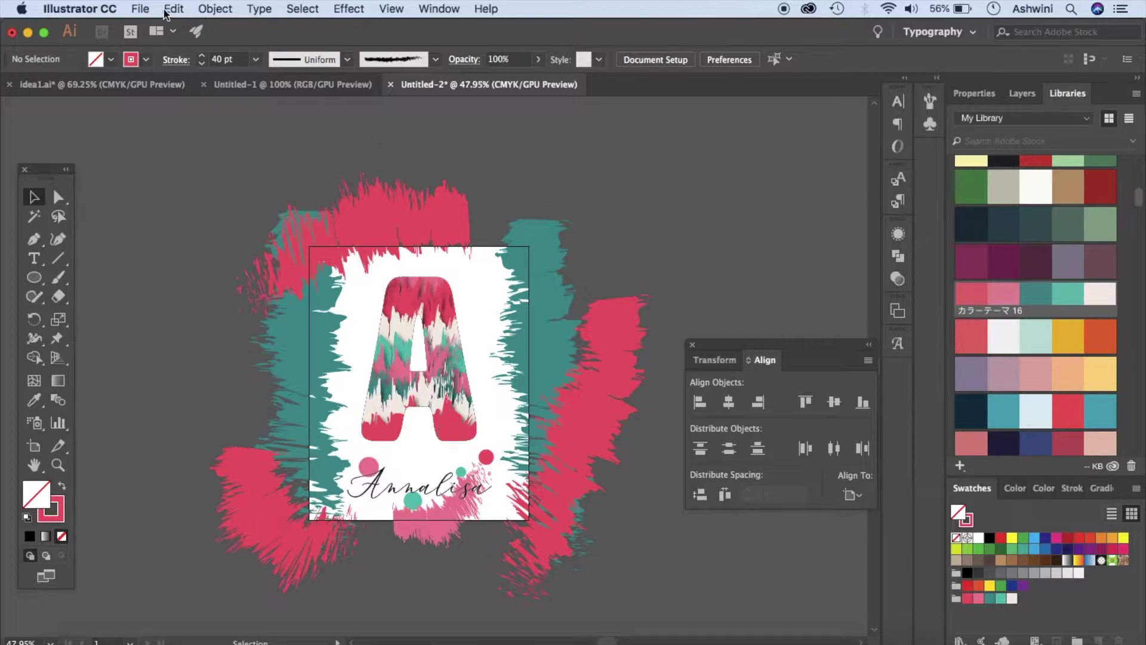
Step: Set up a PNG export using the artboard, named 'class'
left_click(141, 8)
mouse_move(167, 273)
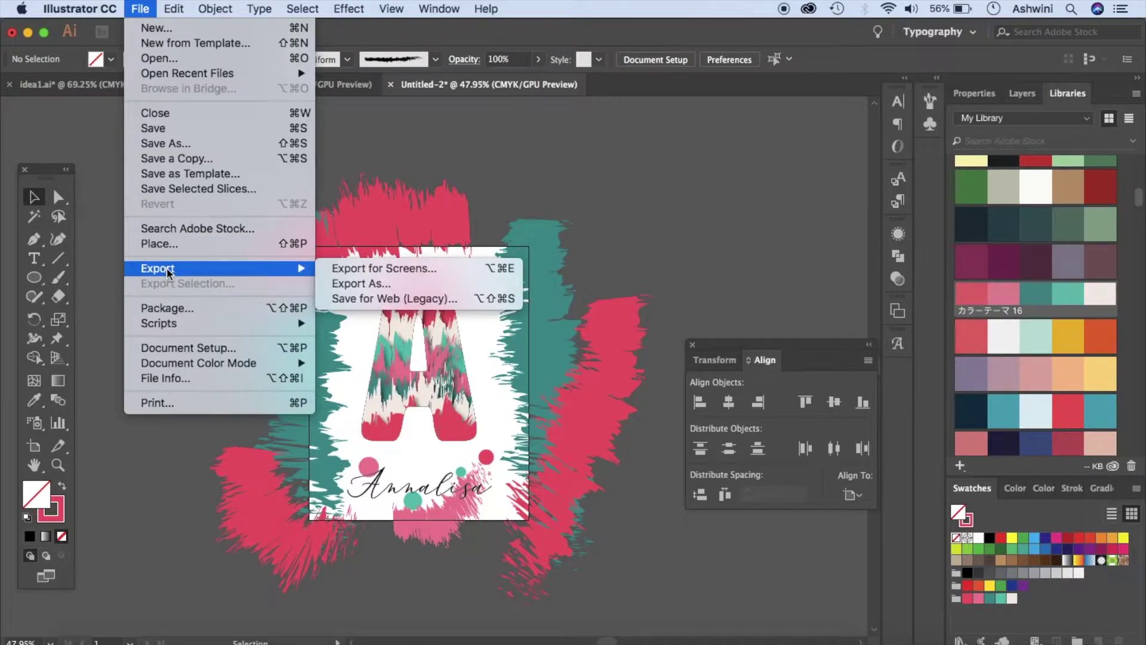
left_click(406, 284)
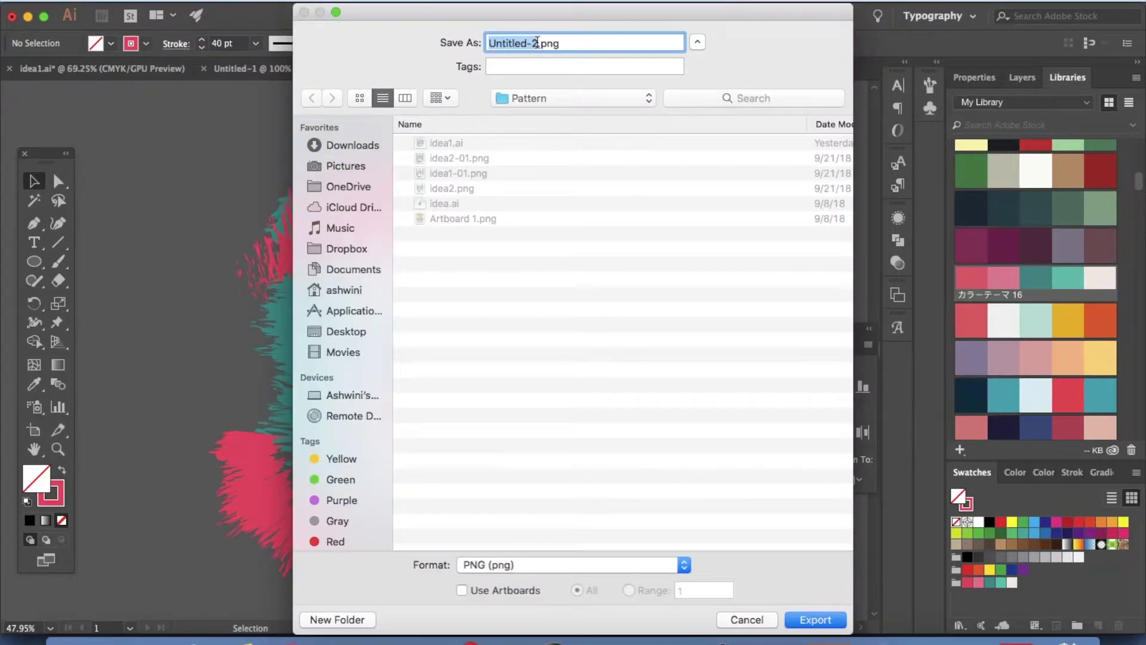
left_click(522, 566)
left_click(522, 566)
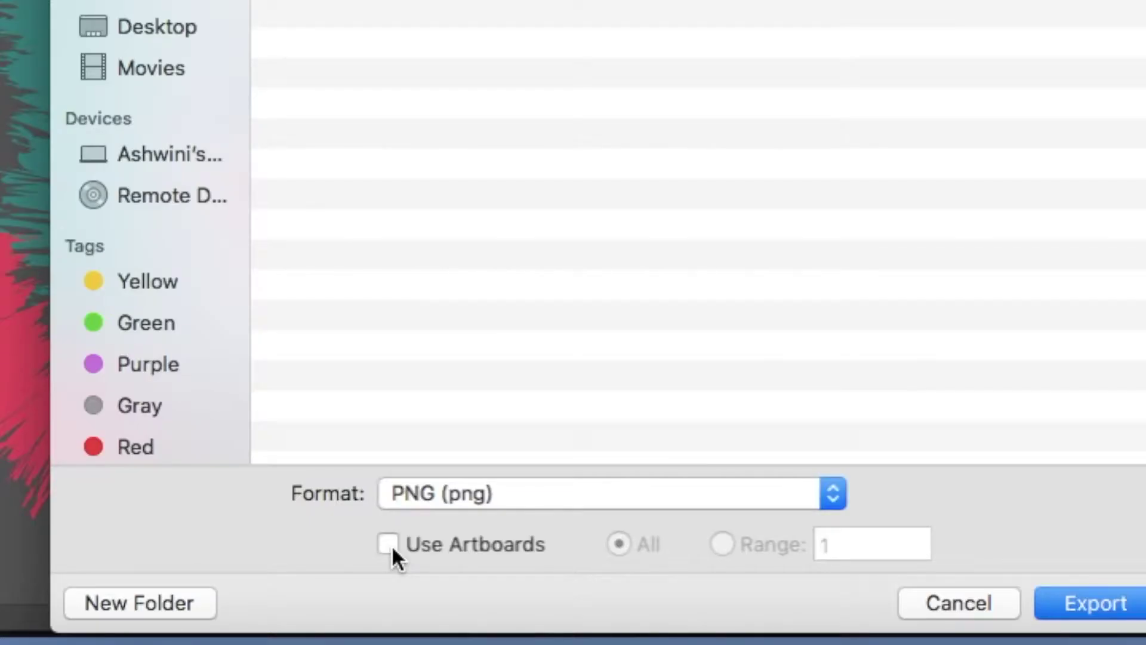
left_click(391, 544)
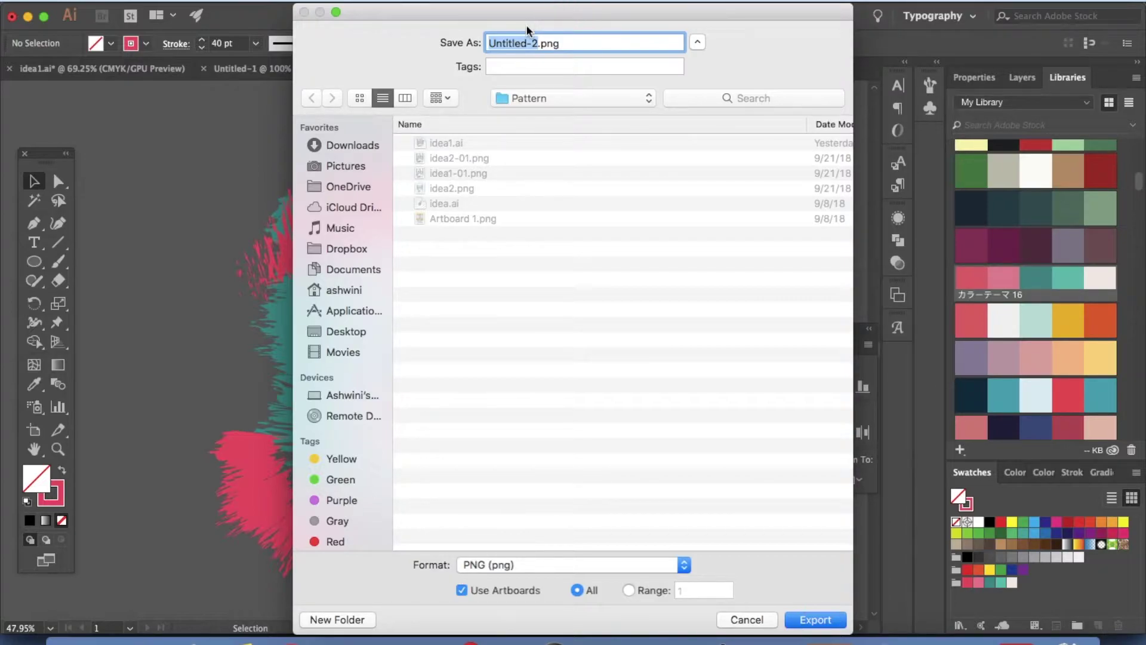
type("class")
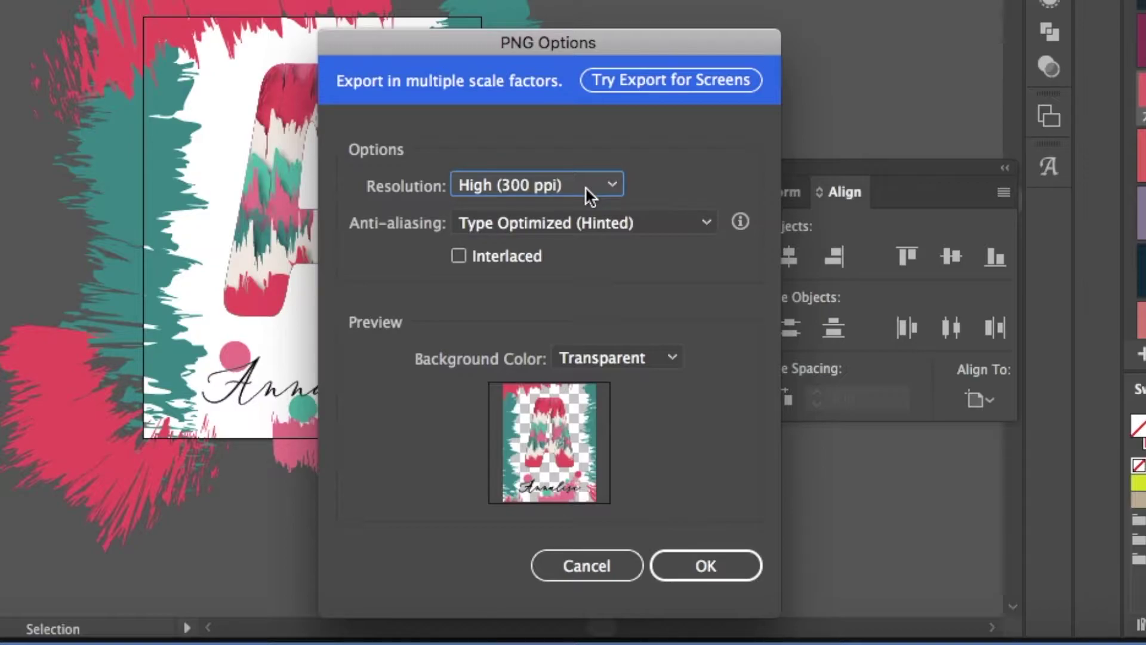
Step: Give the PNG a white background and confirm the export
left_click(668, 364)
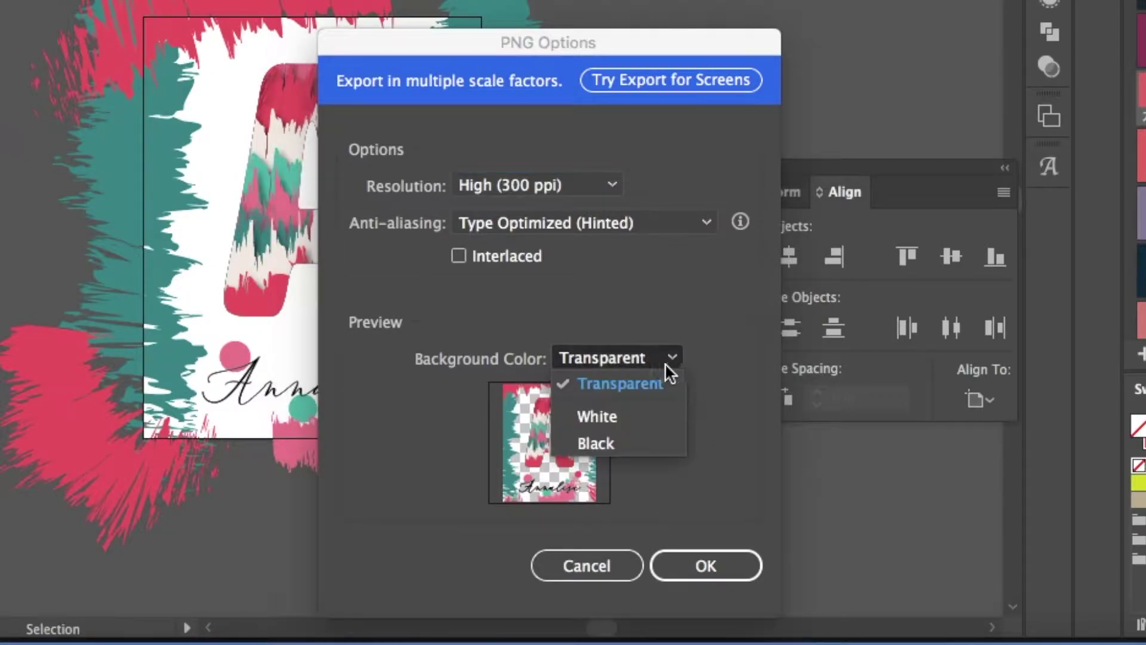
left_click(634, 415)
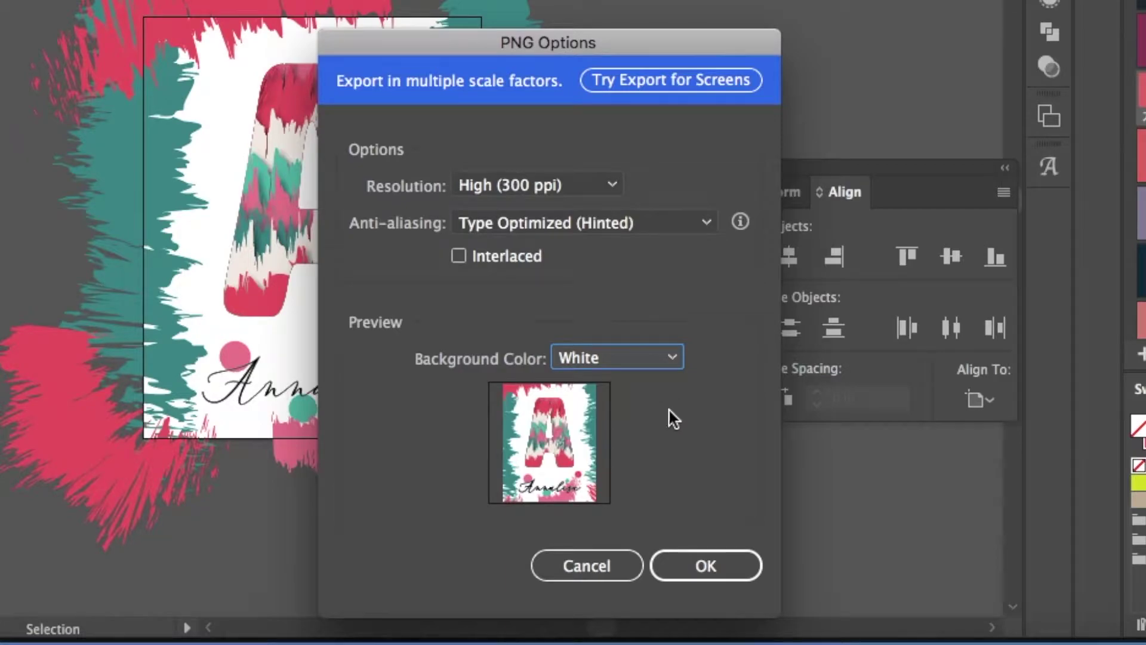
left_click(711, 565)
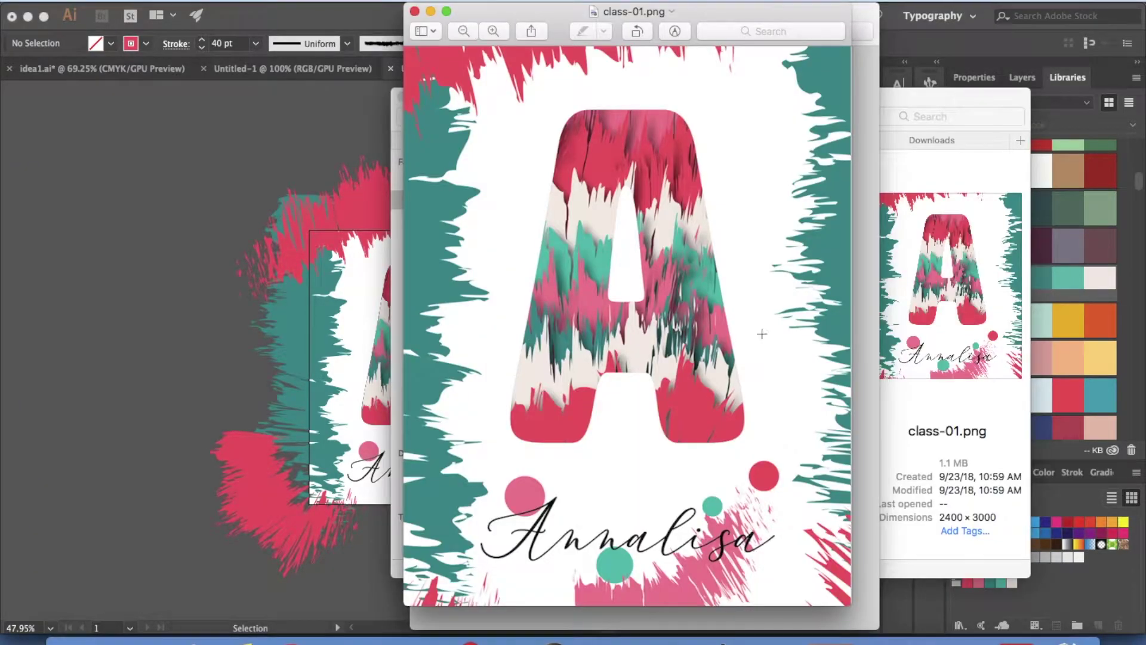
Step: Place class-01.png and idea2-01.png side by side in Preview, then return to Illustrator
left_click_drag(757, 16, 392, 25)
left_click(628, 10)
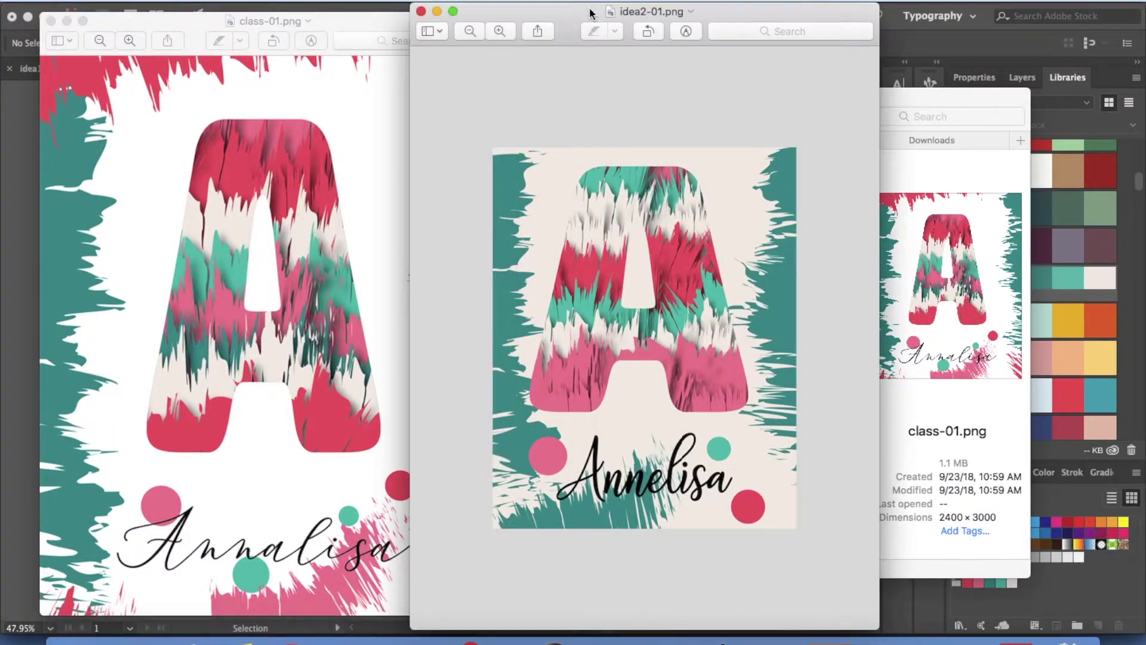
left_click_drag(628, 10, 751, 10)
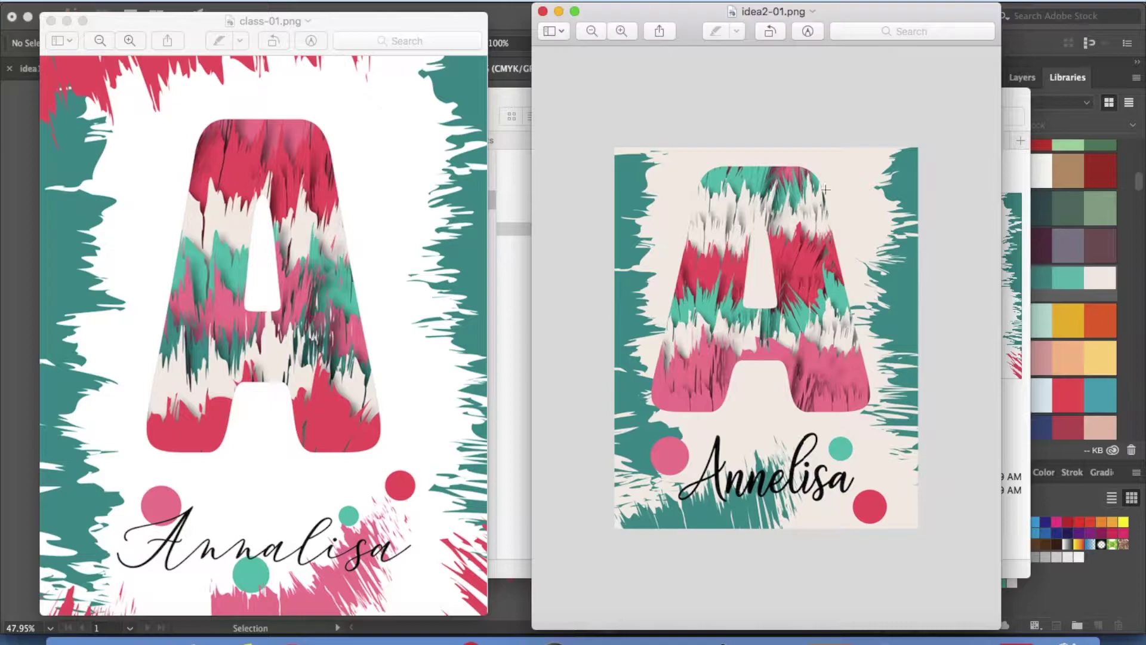
left_click(619, 30)
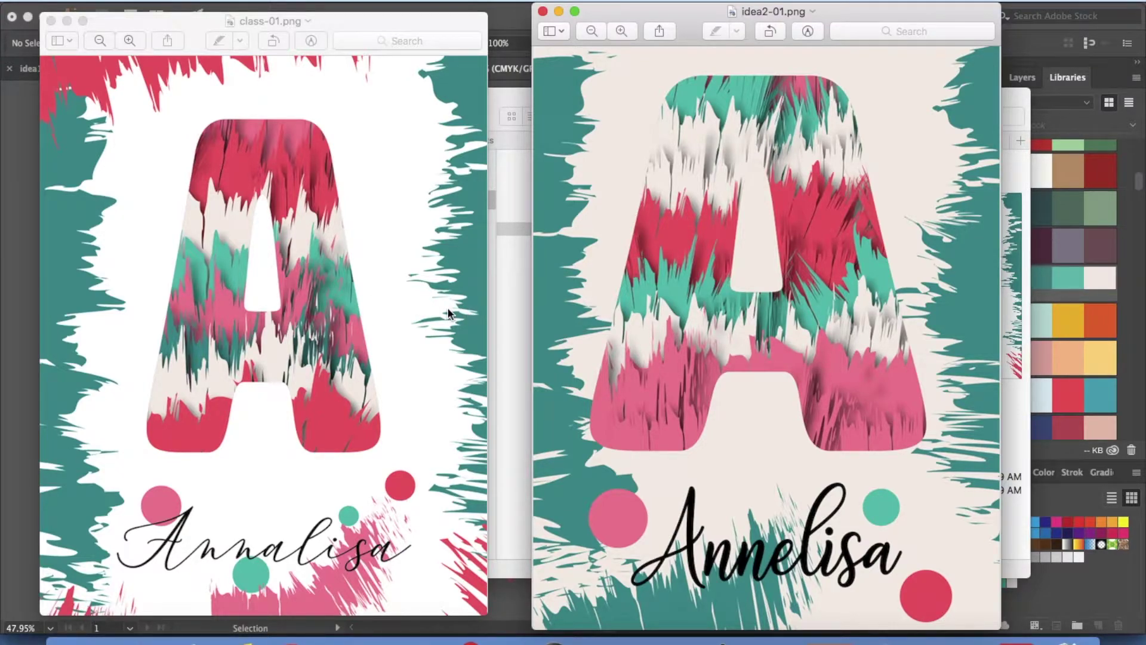
left_click(501, 607)
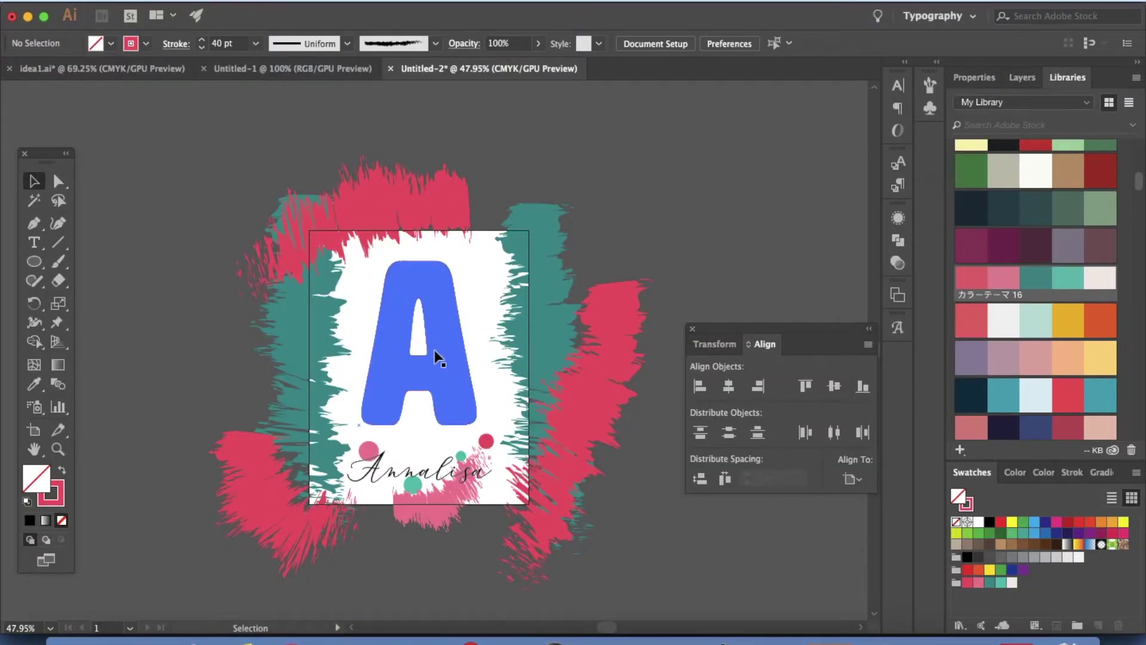
Step: Release the clipping mask so the pattern comes free of the letter A
left_click(454, 374)
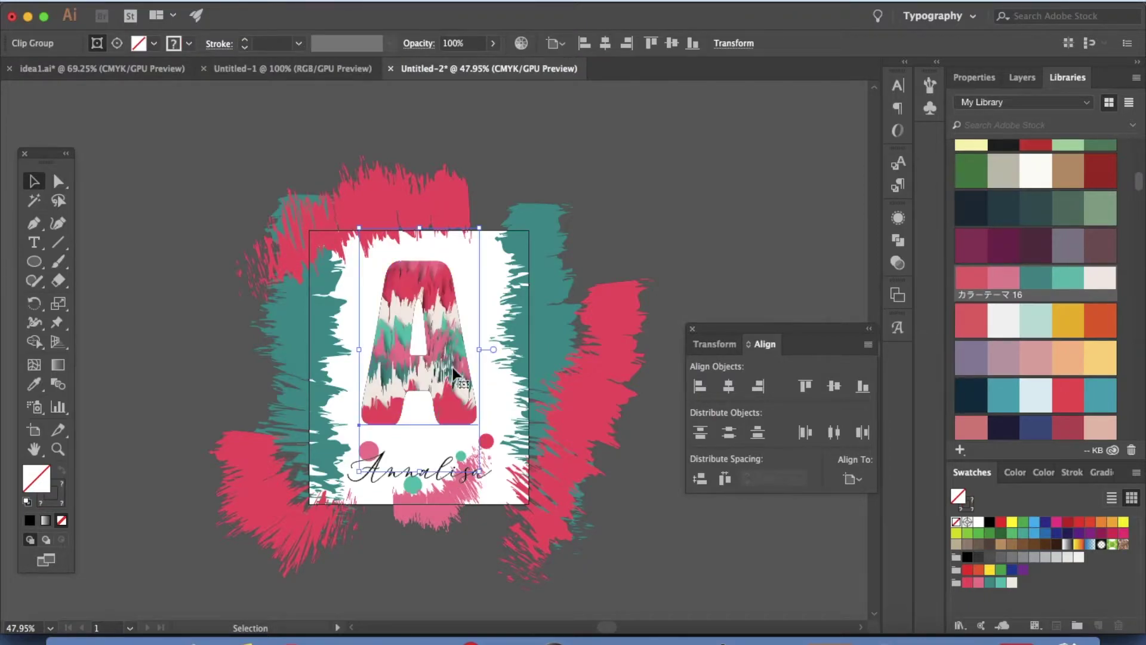
right_click(454, 374)
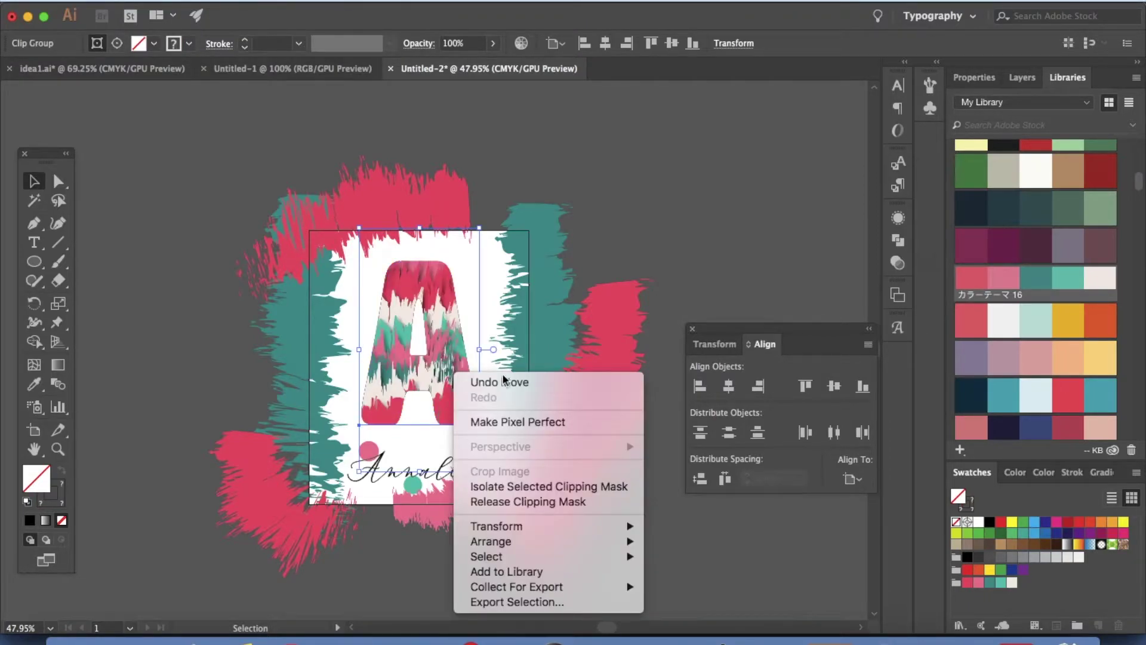
left_click(561, 503)
left_click(710, 270)
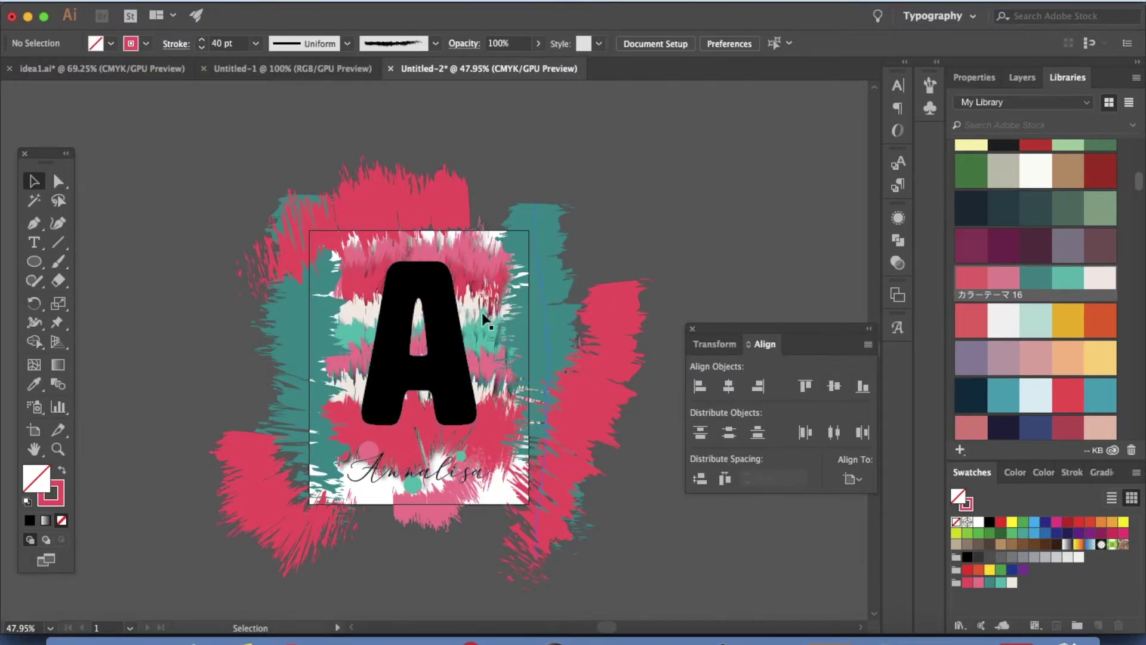
Step: Widen the plain A on both sides and nudge it slightly left
left_click(441, 376)
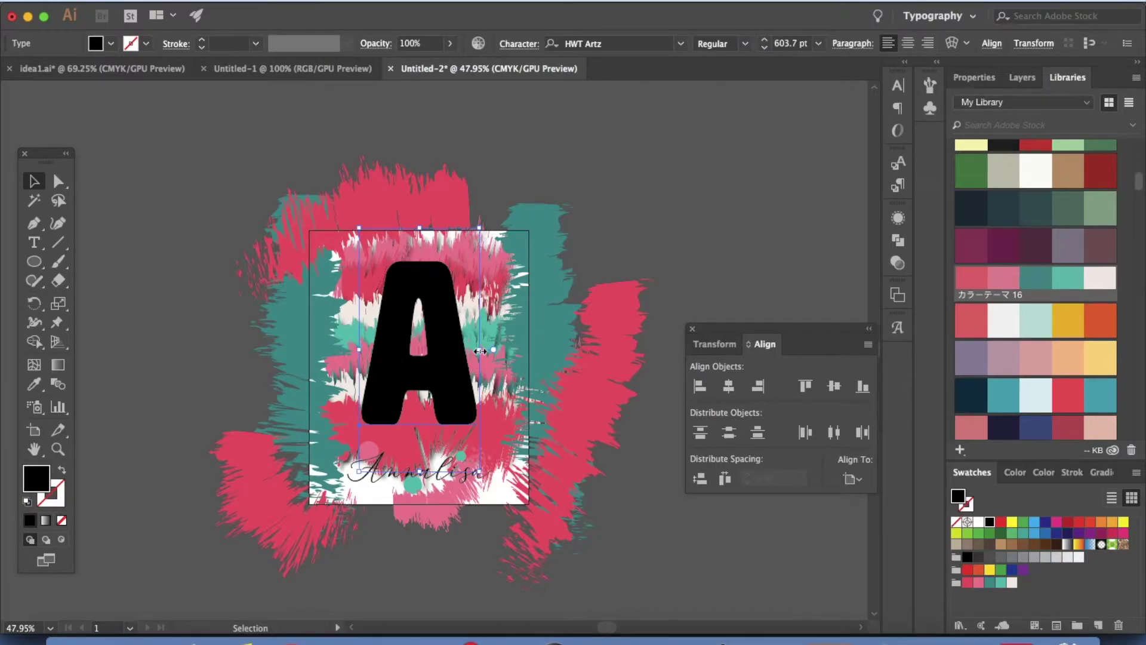
left_click_drag(480, 352, 514, 351)
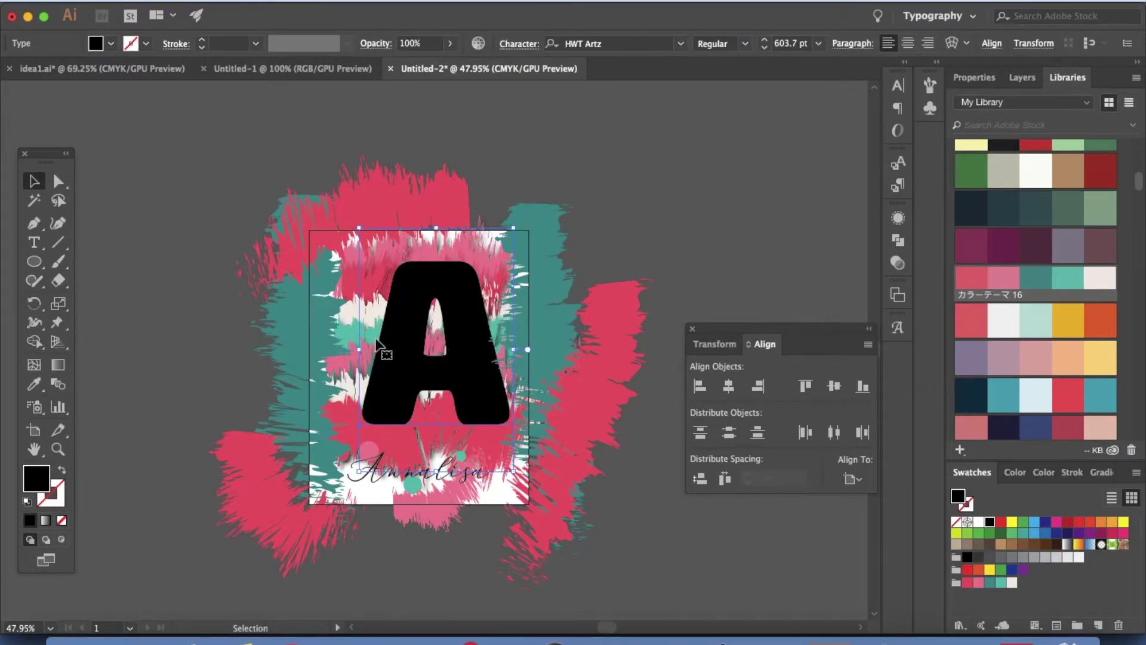
left_click_drag(359, 349, 355, 350)
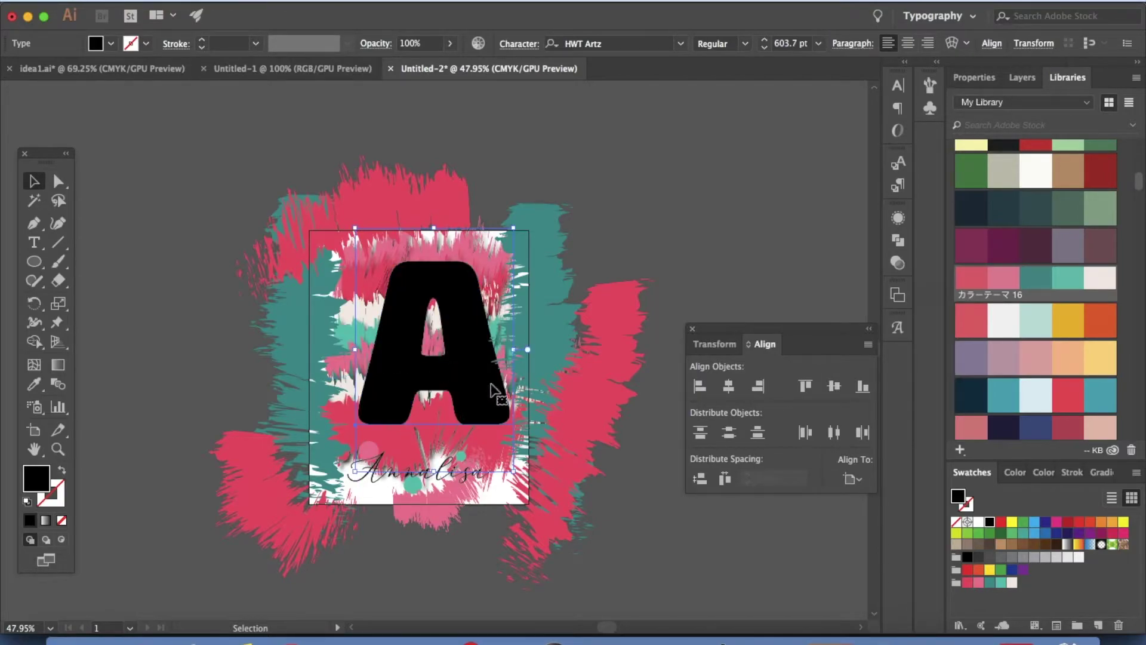
left_click_drag(495, 392, 481, 392)
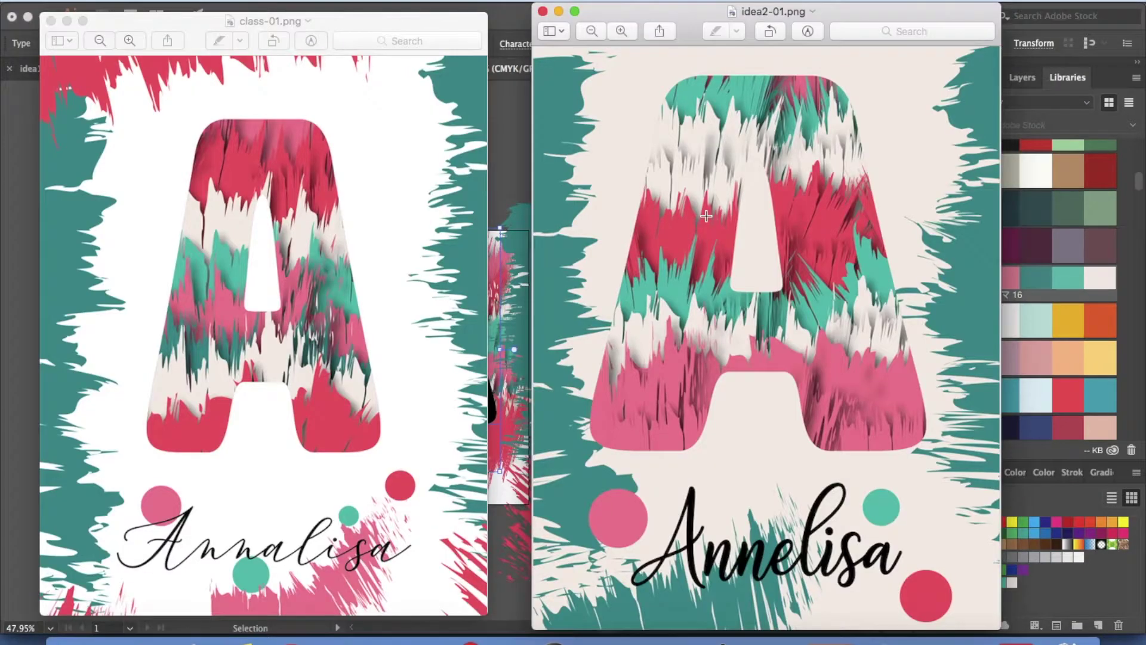
key("super+Tab")
key("super+Tab")
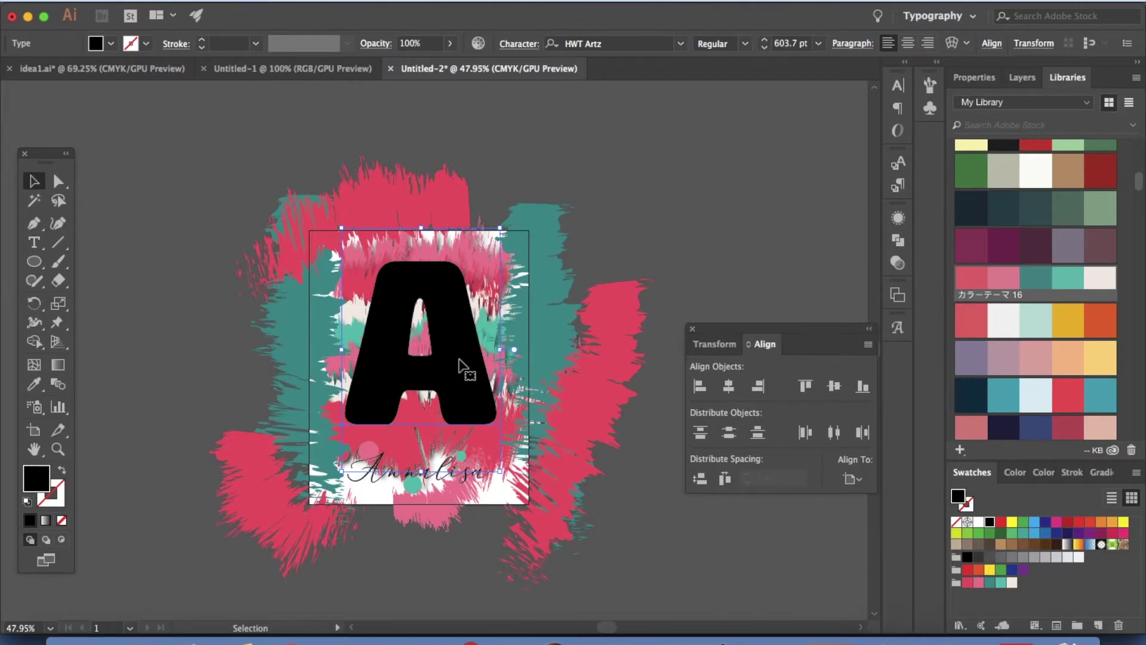
Step: Read the A's size in the Transform panel (5.7533 in by 8.8459 in), then switch to Preview
mouse_move(746, 6)
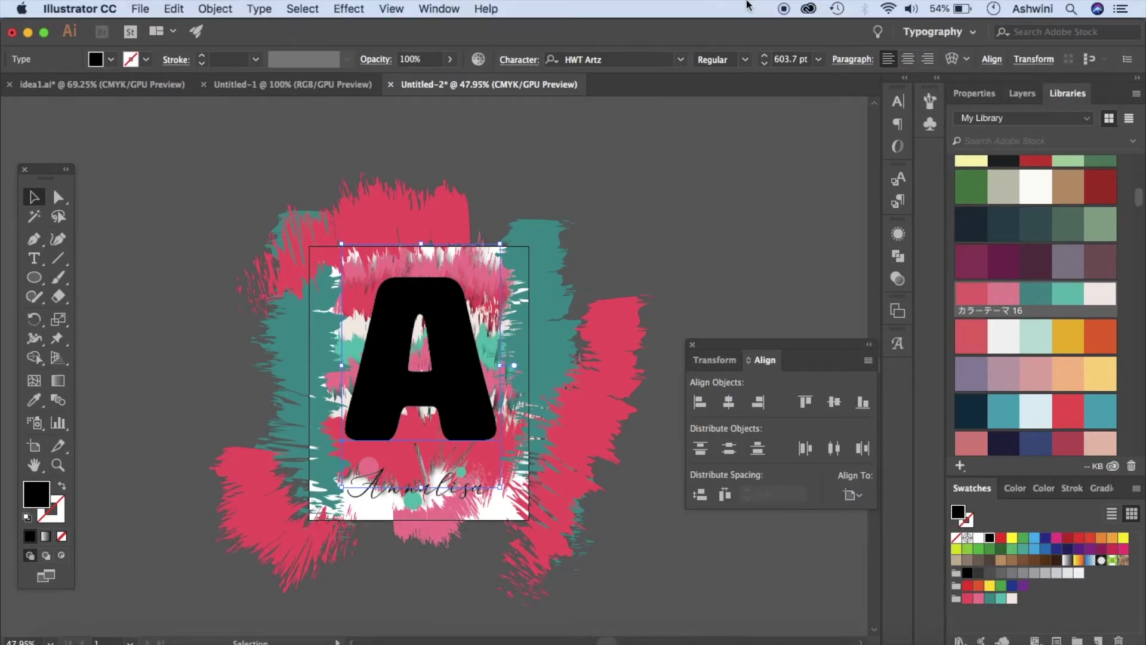
left_click(440, 8)
scroll(517, 439, "down", 4)
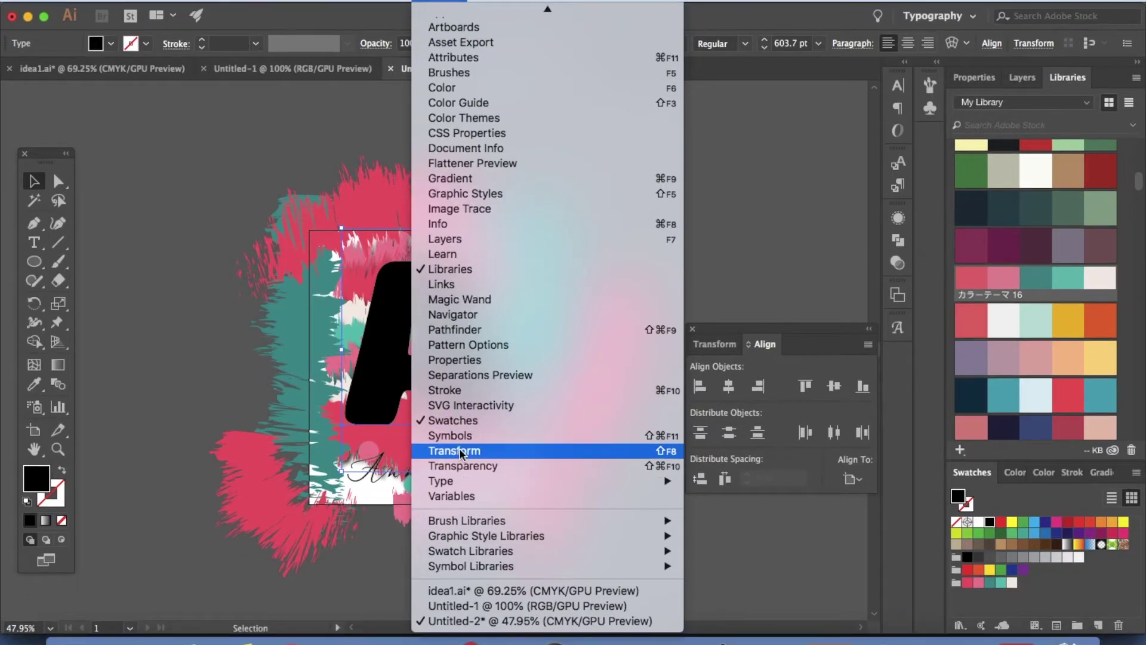
left_click(803, 250)
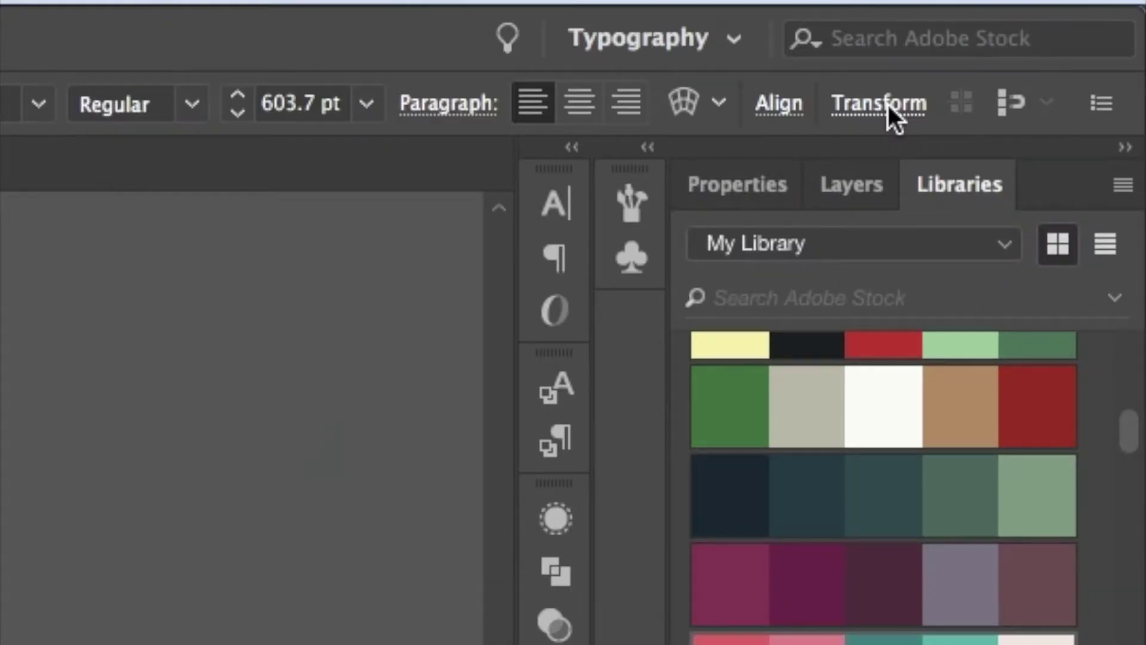
left_click(889, 105)
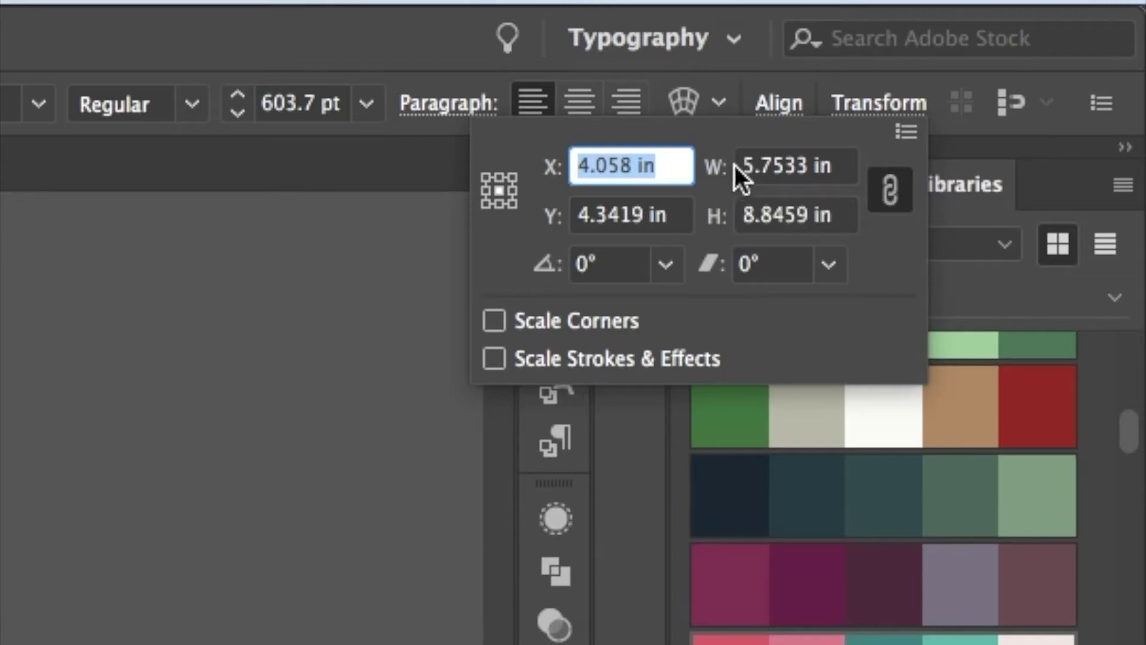
left_click(785, 172)
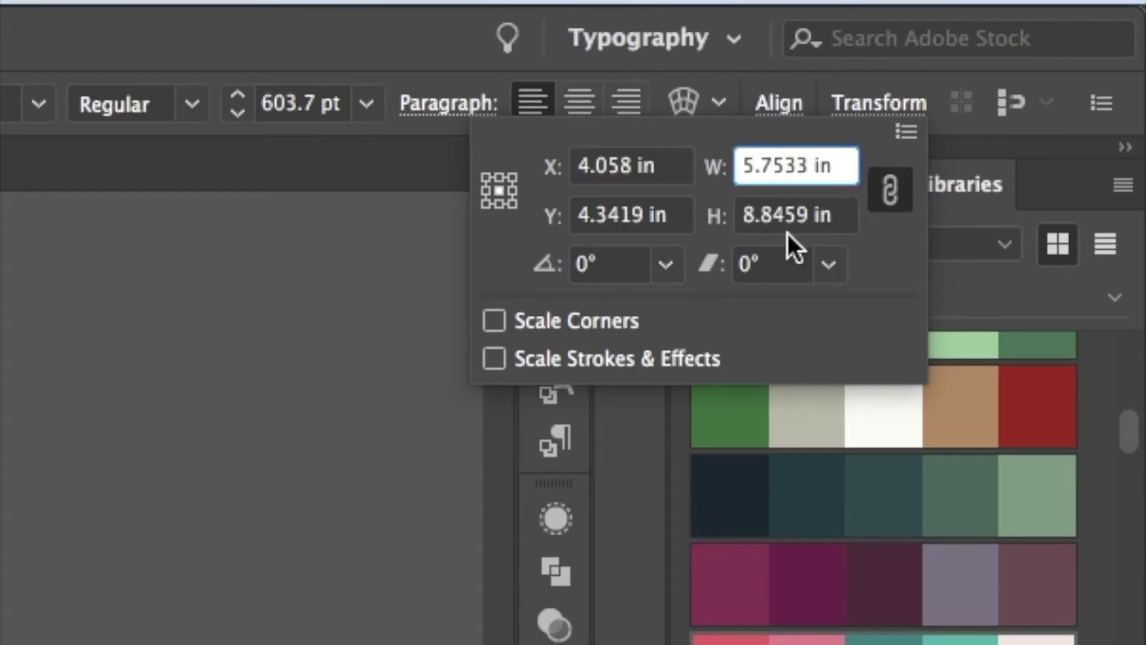
left_click(787, 212)
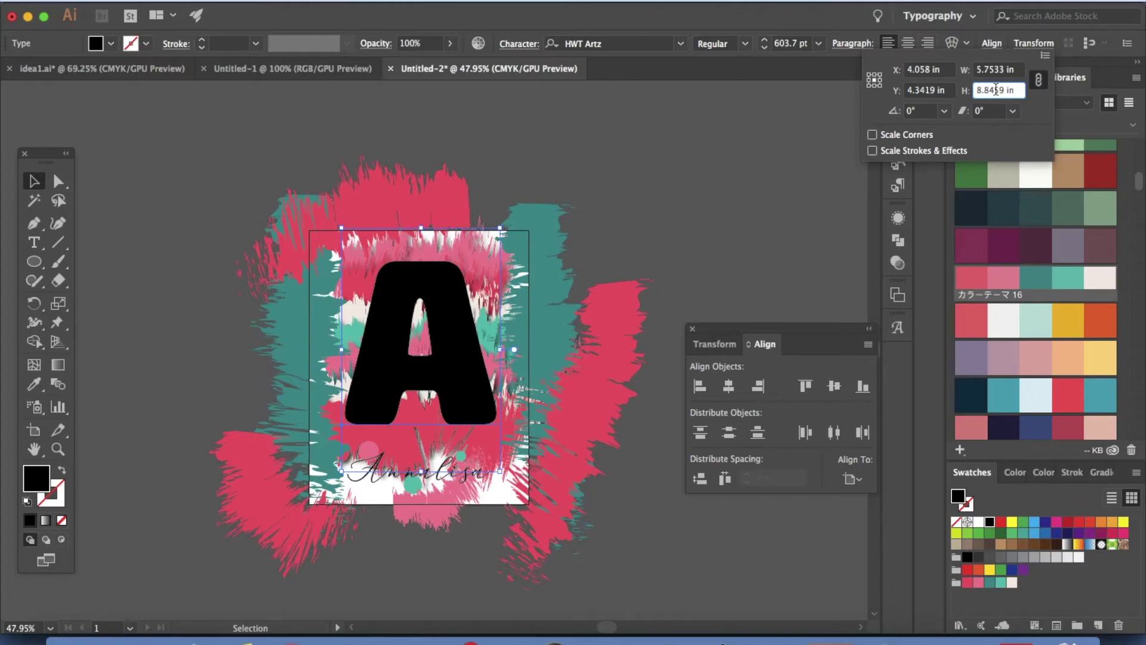
key("super+Tab")
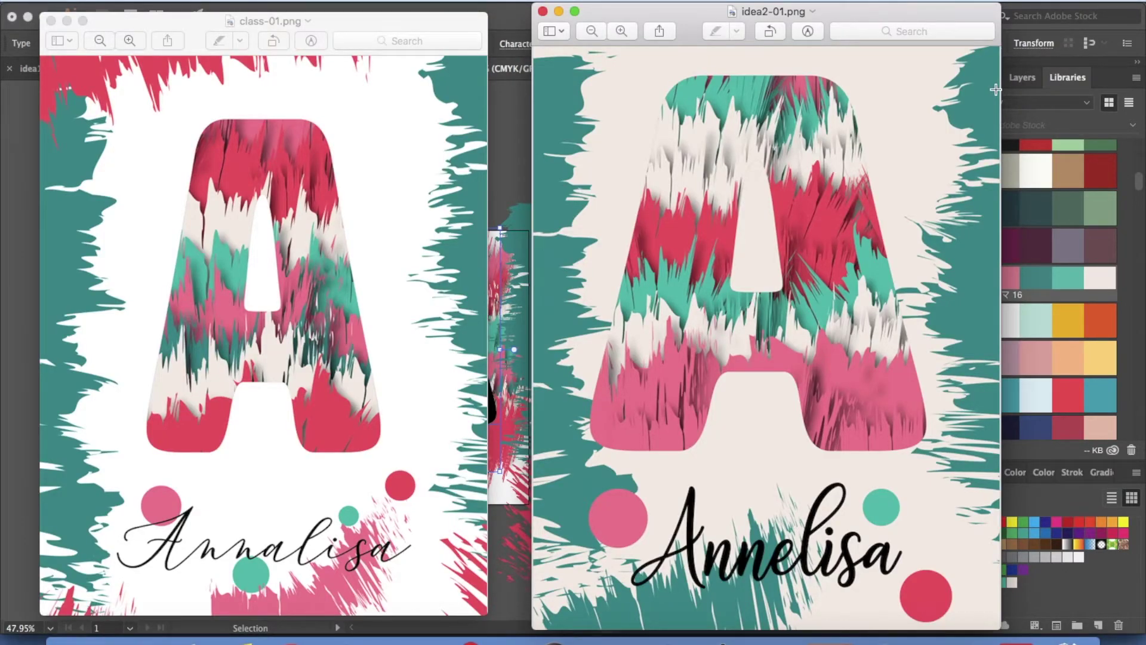